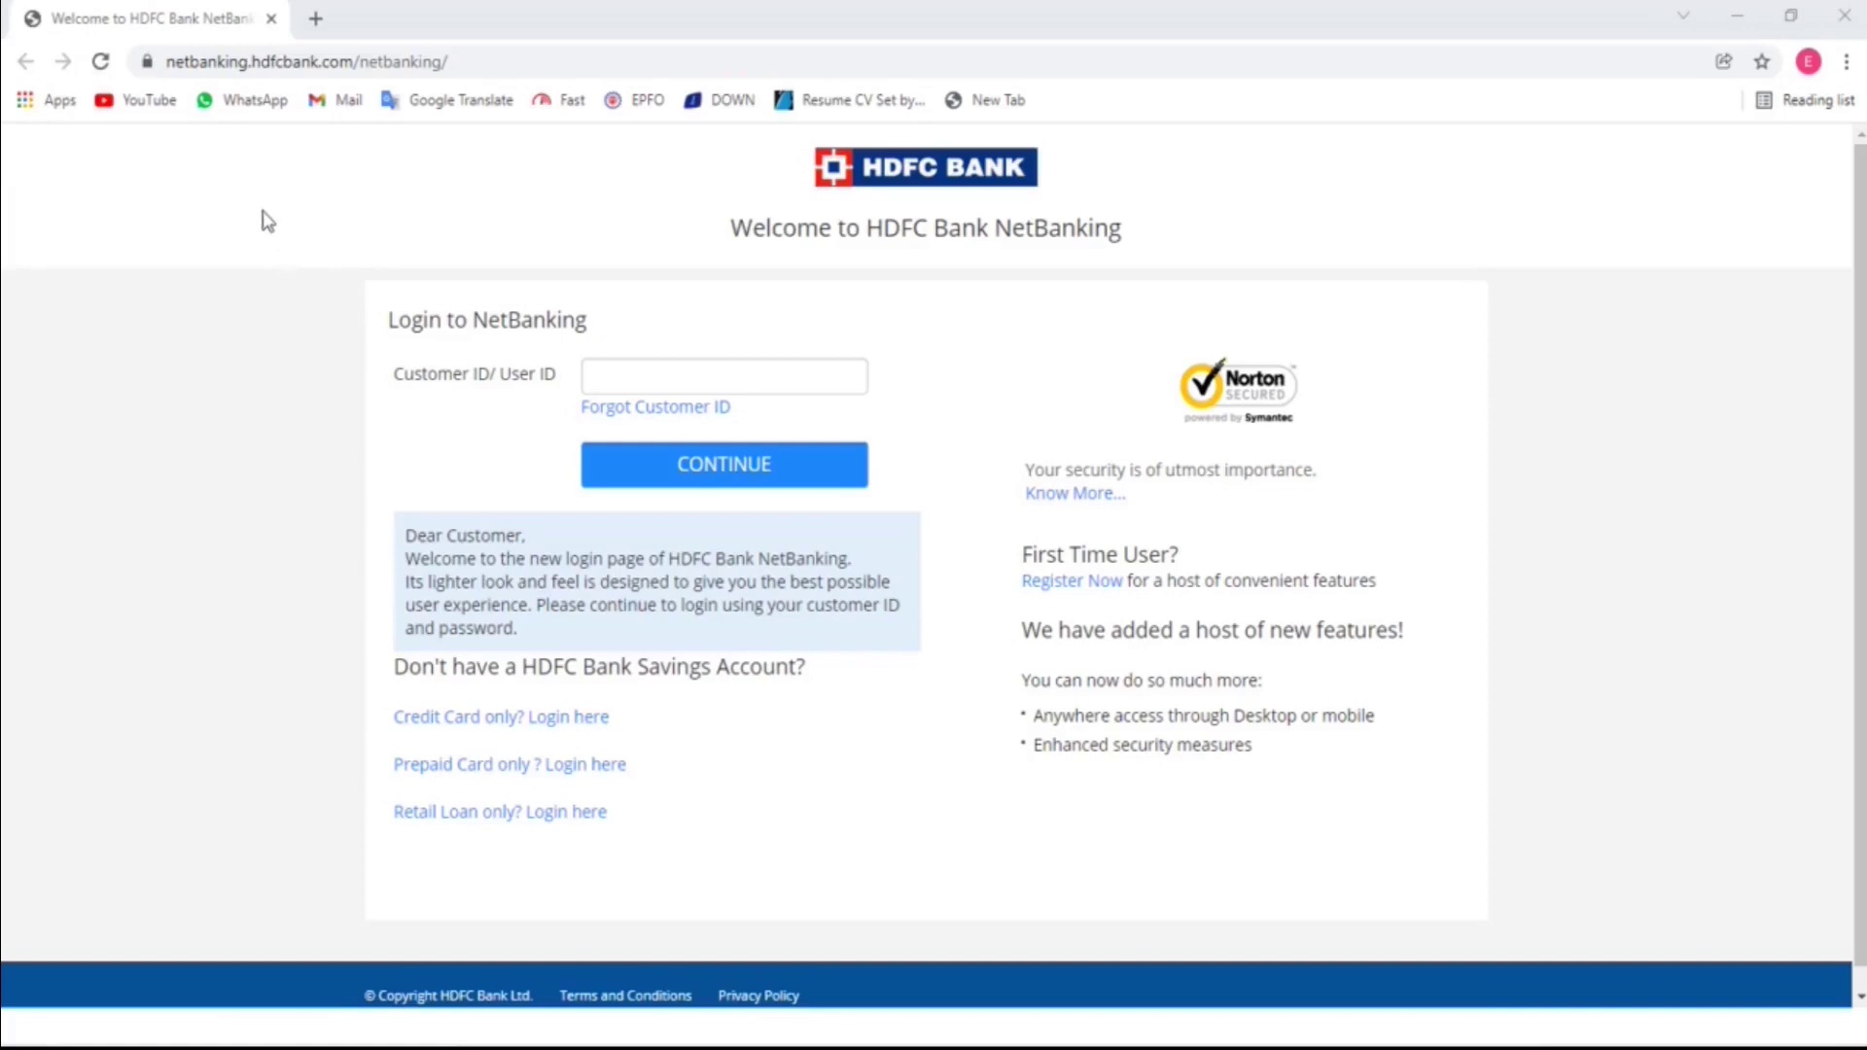
- Log in to NetBanking with the customer ID and the IPIN password
left_click(485, 63)
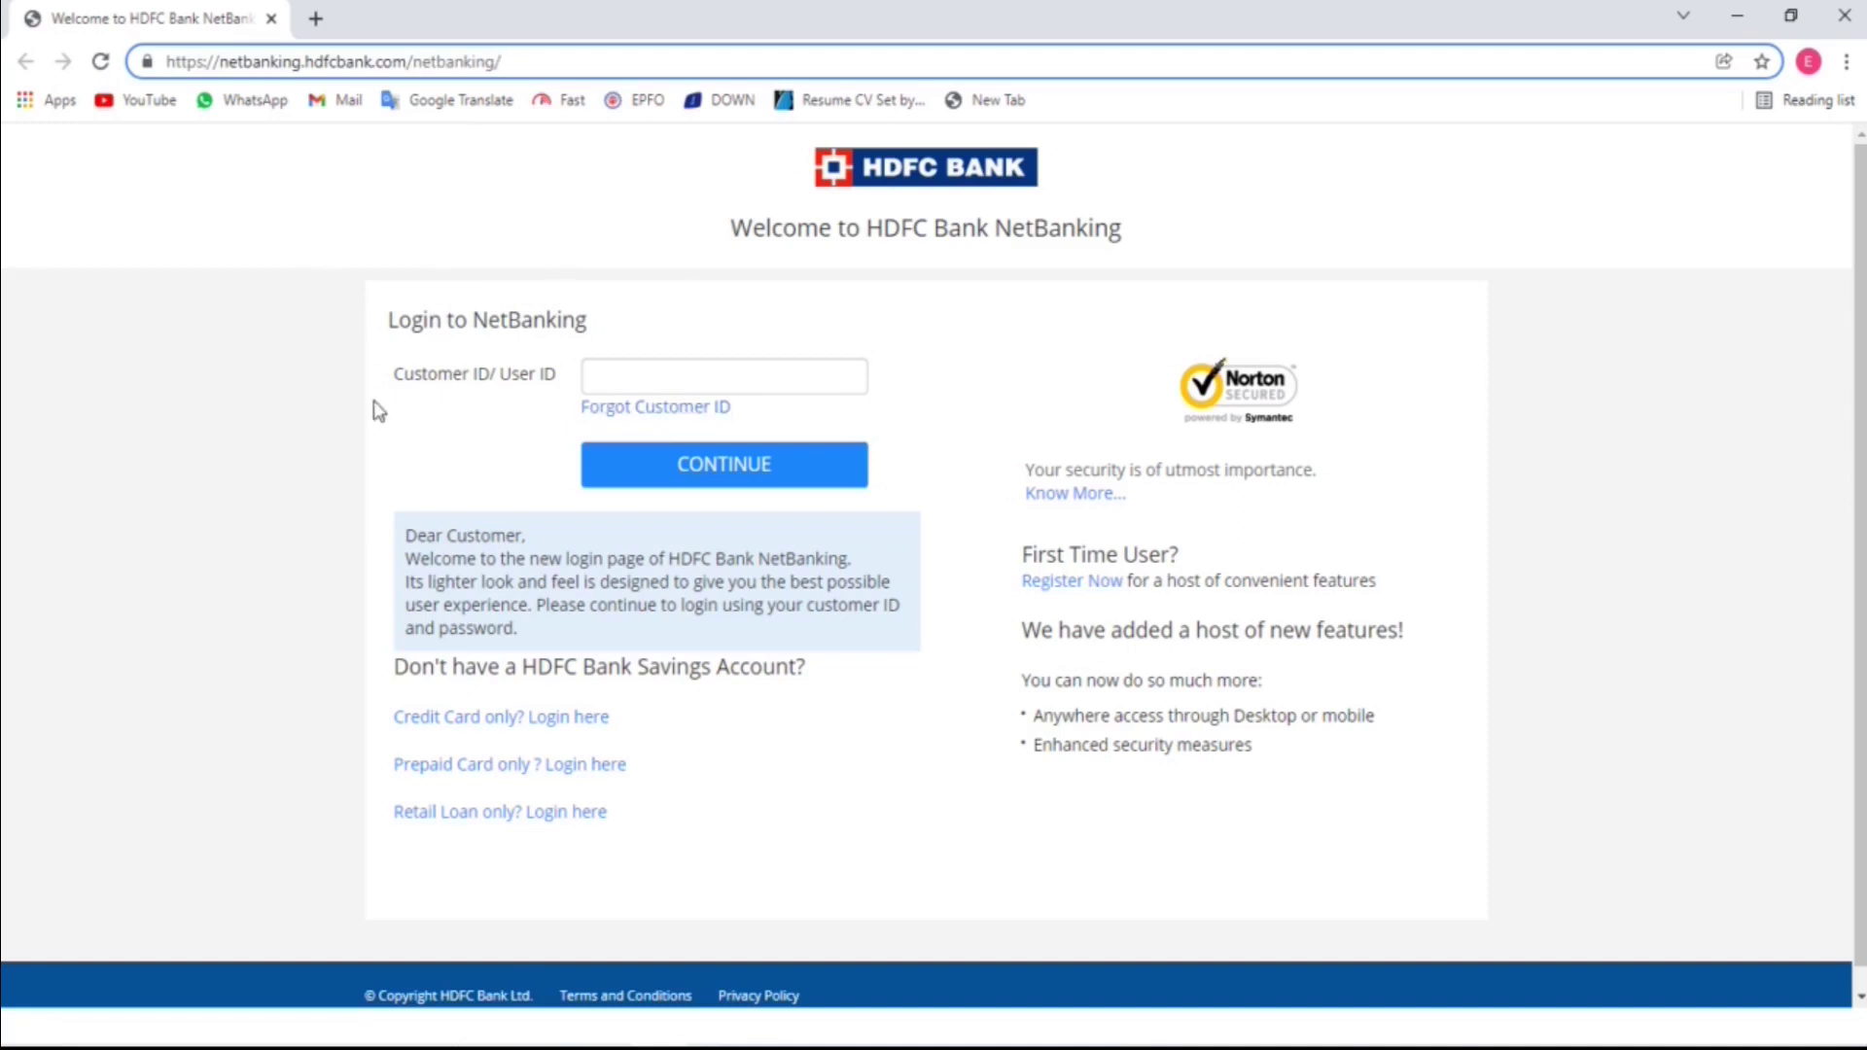
left_click(689, 374)
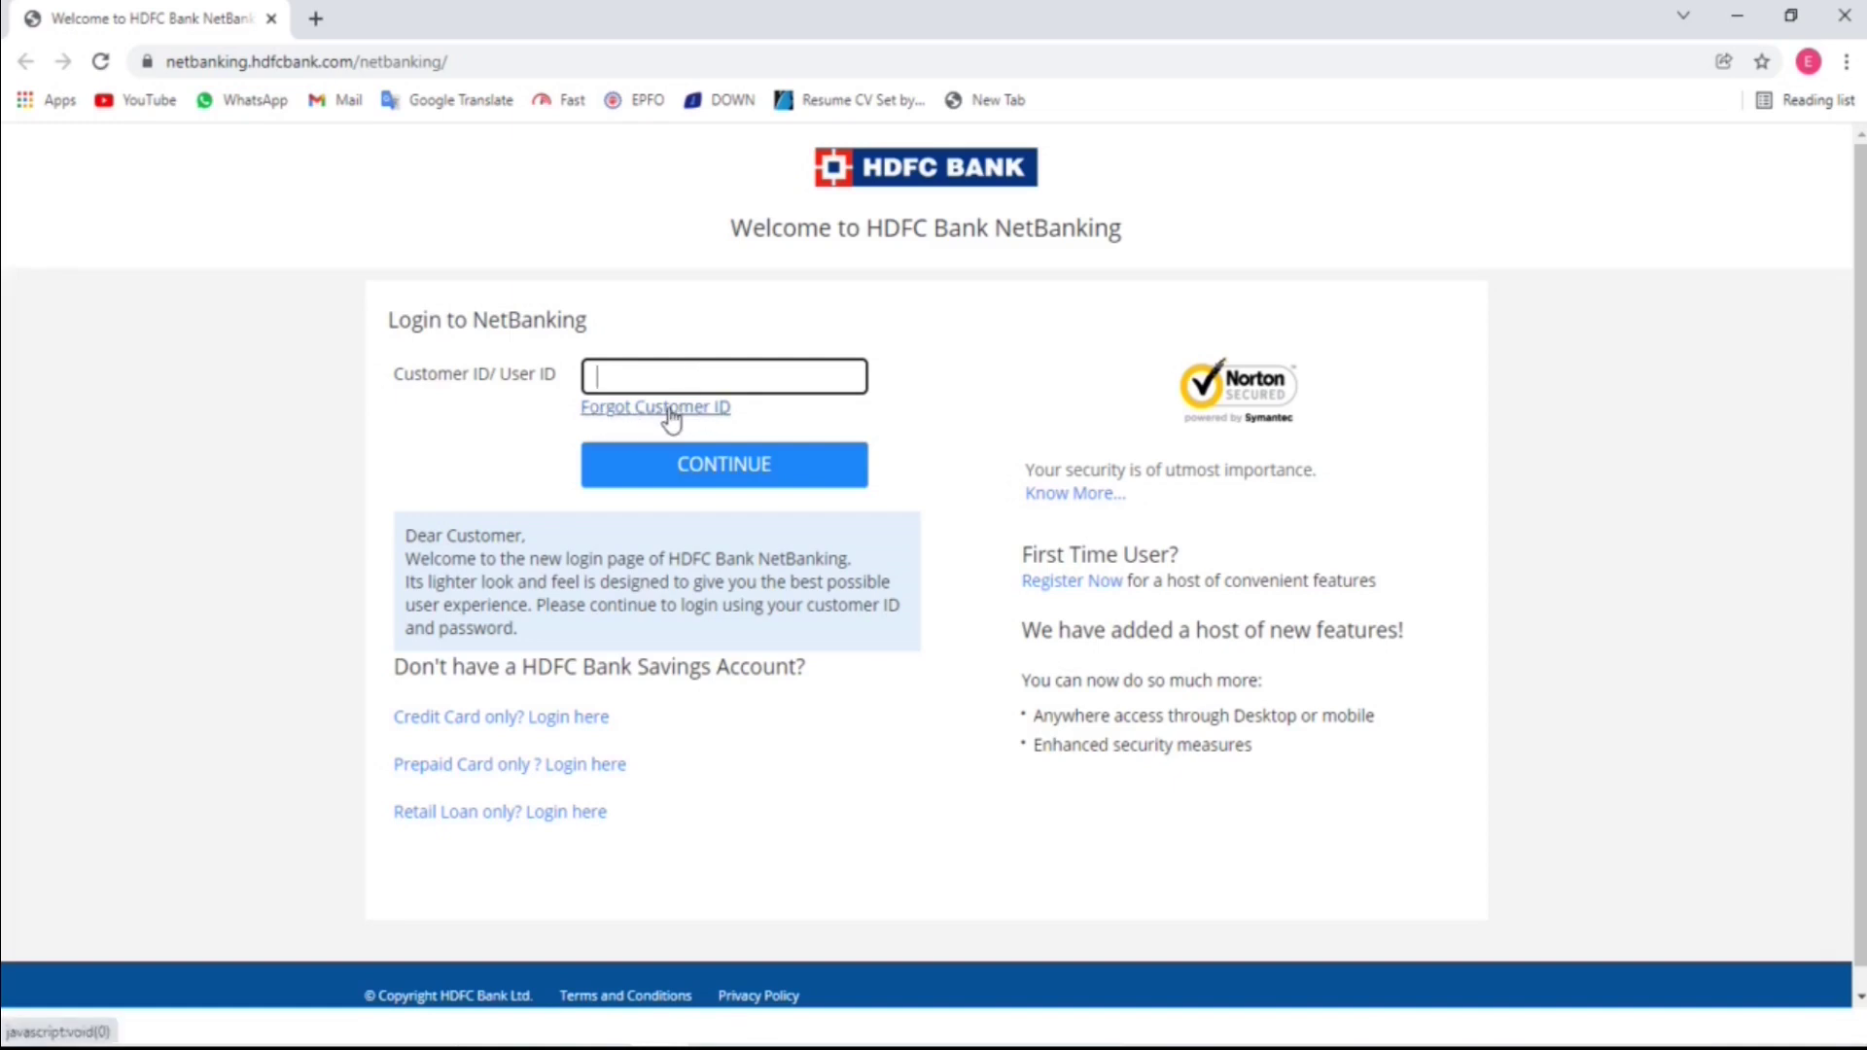
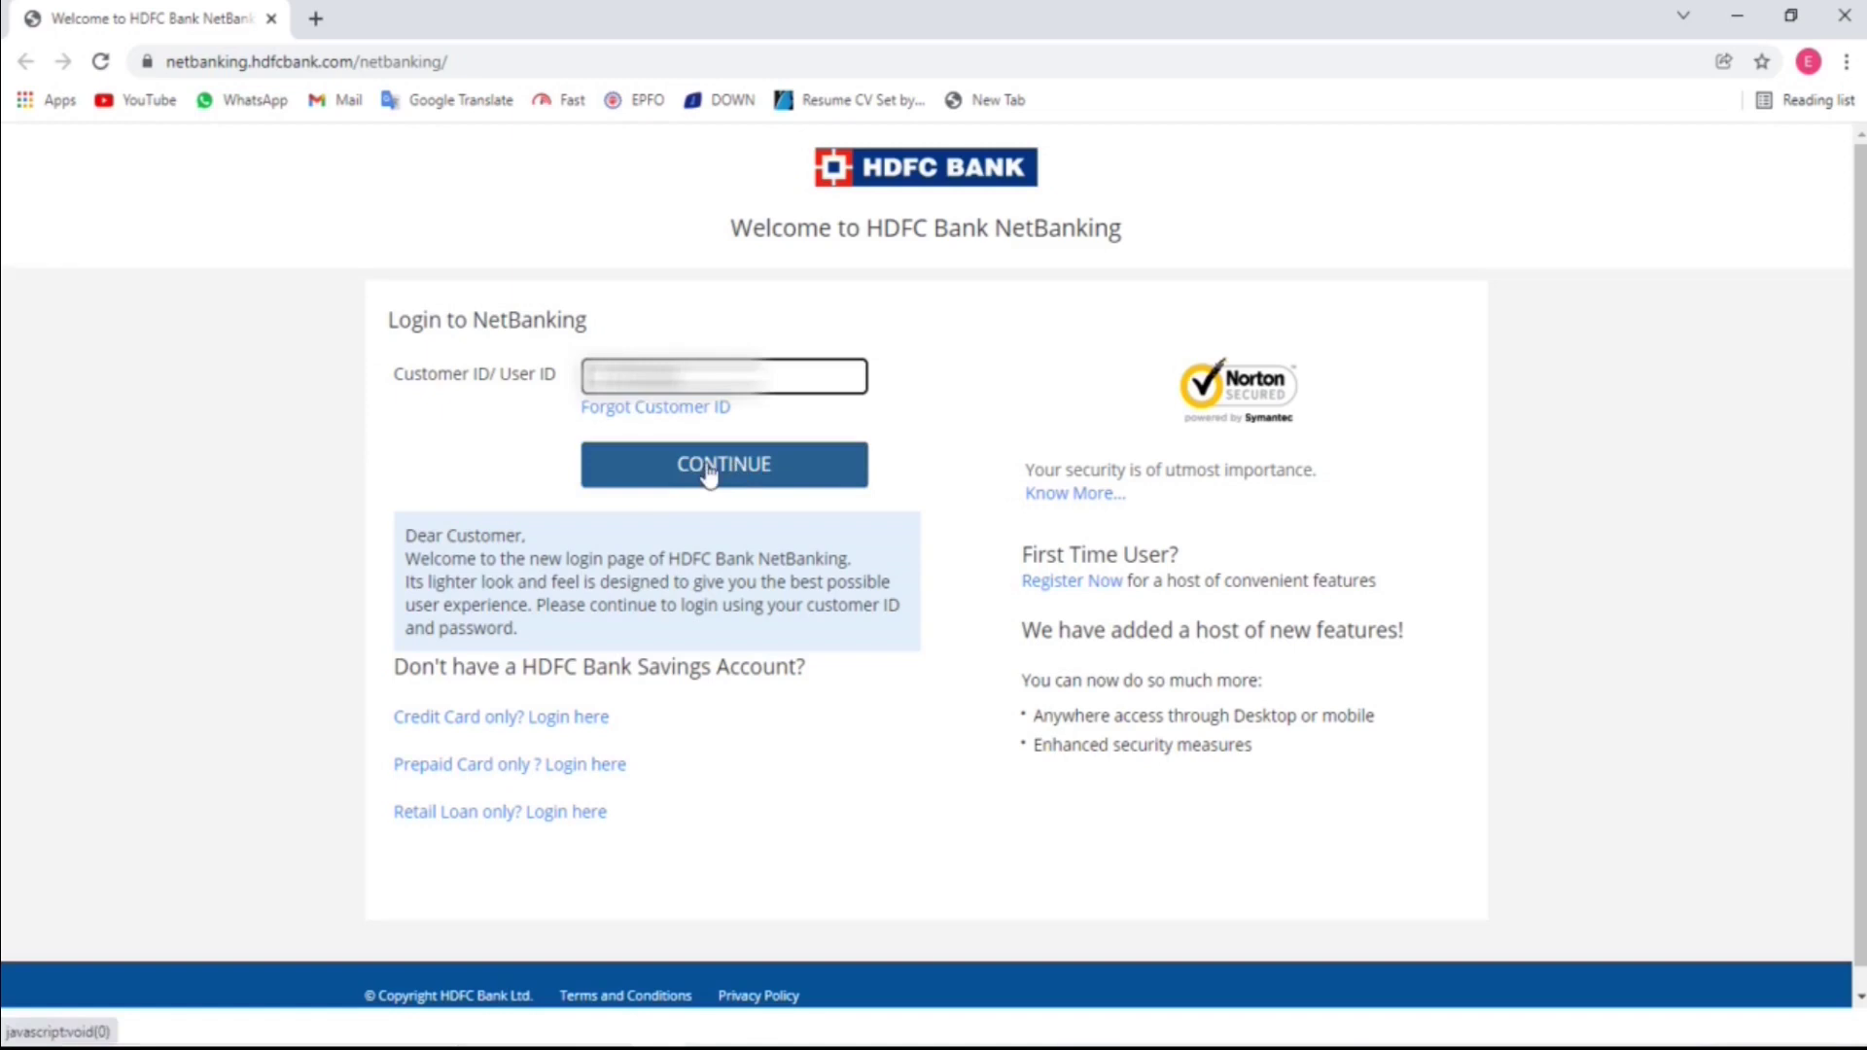
left_click(709, 473)
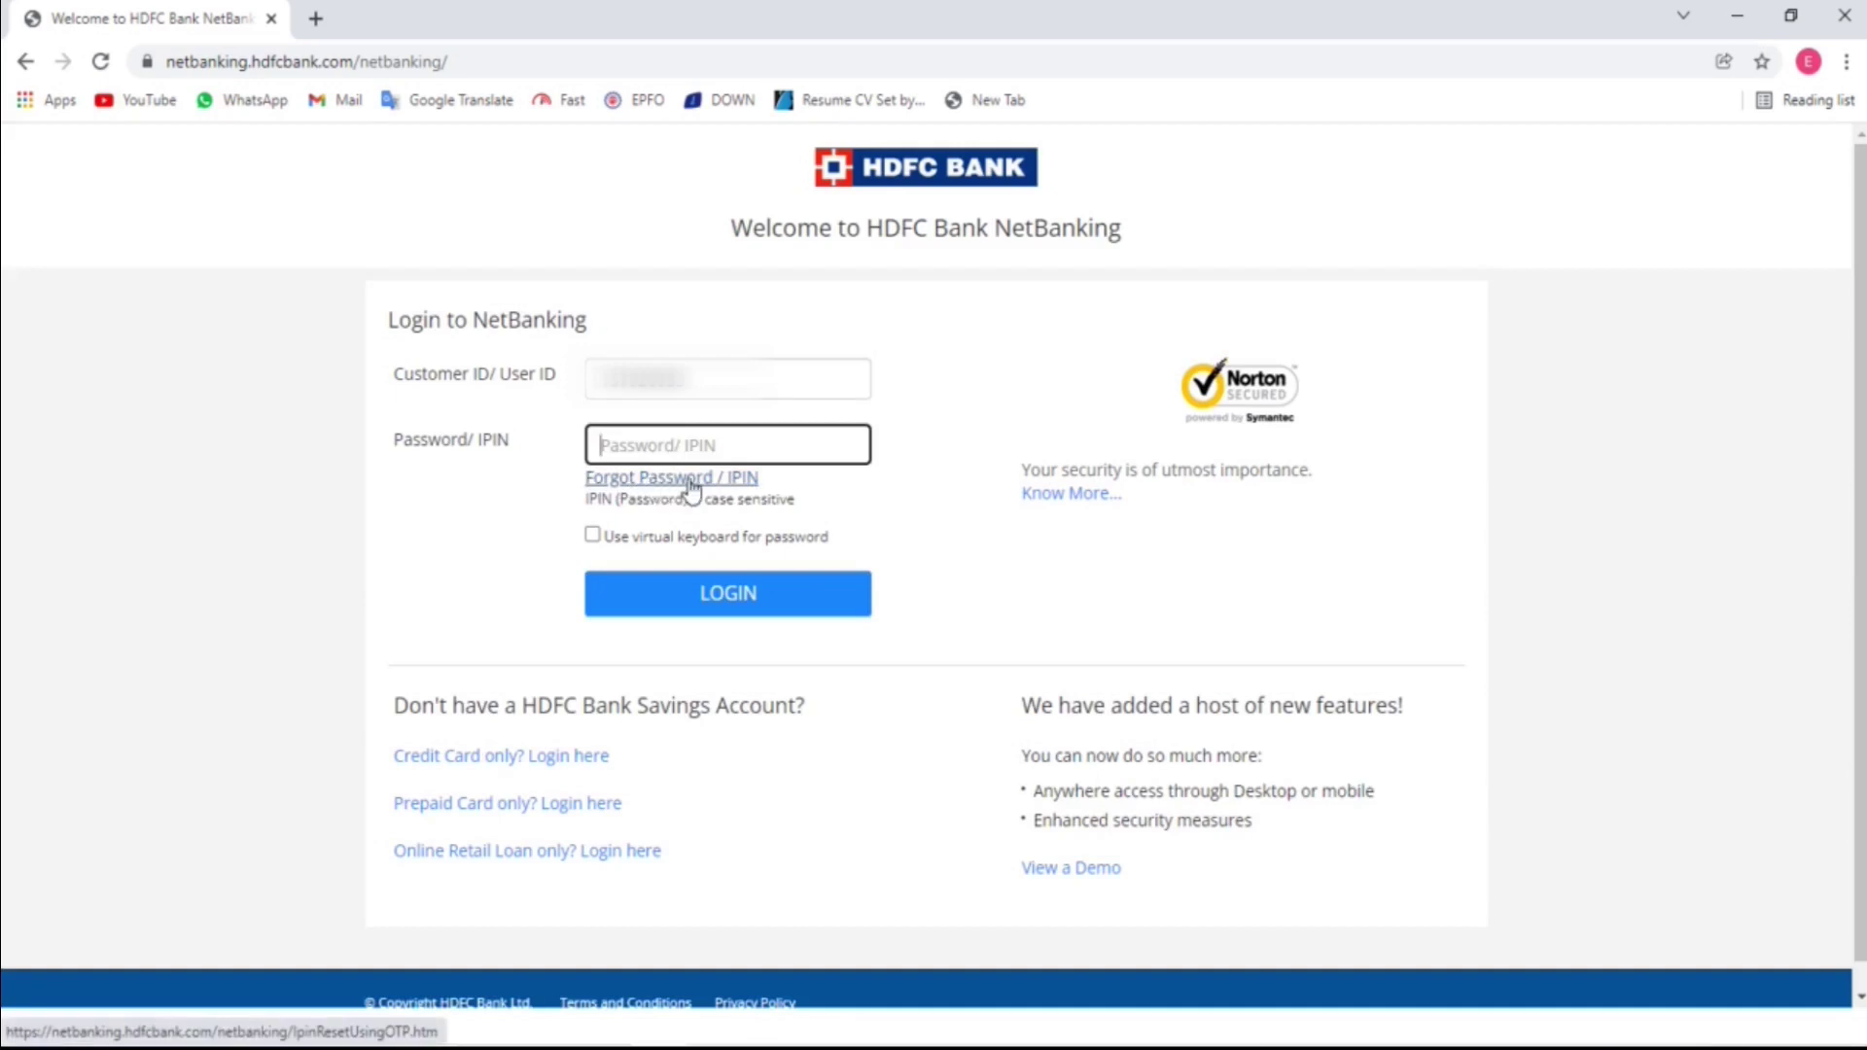
type("****")
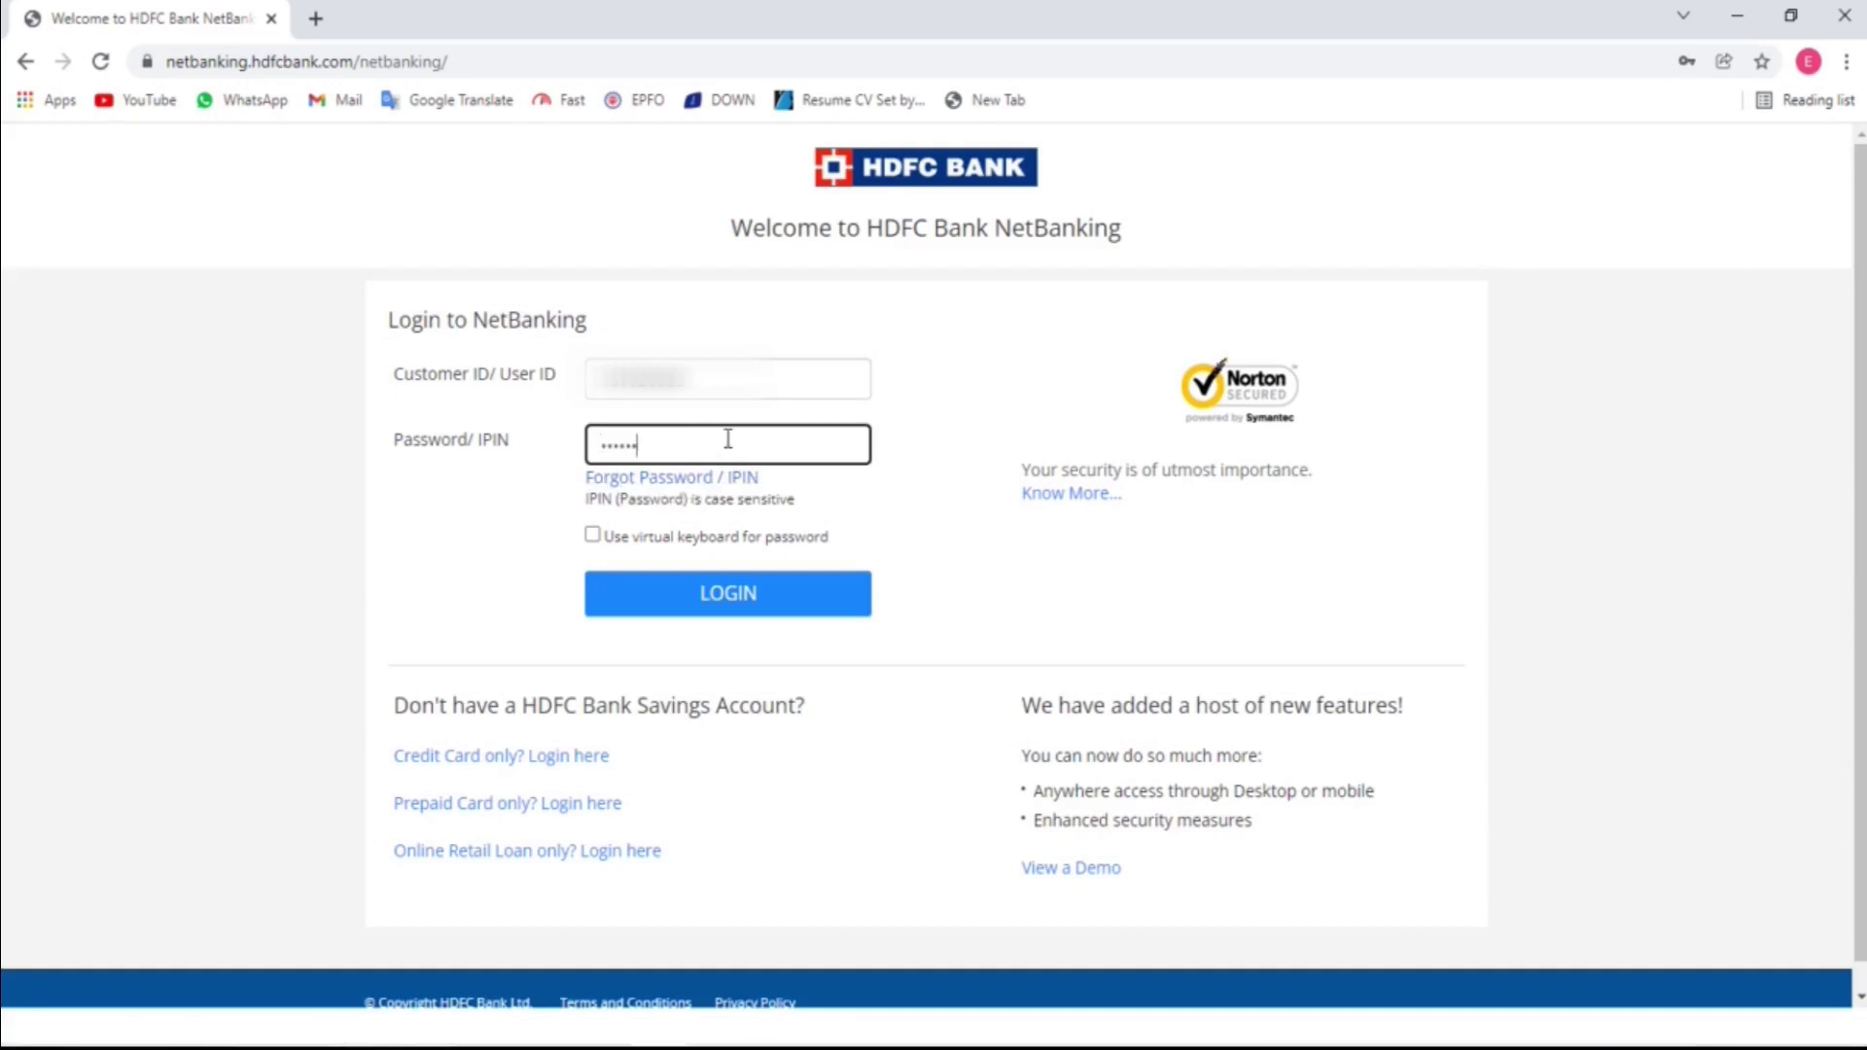
left_click(706, 604)
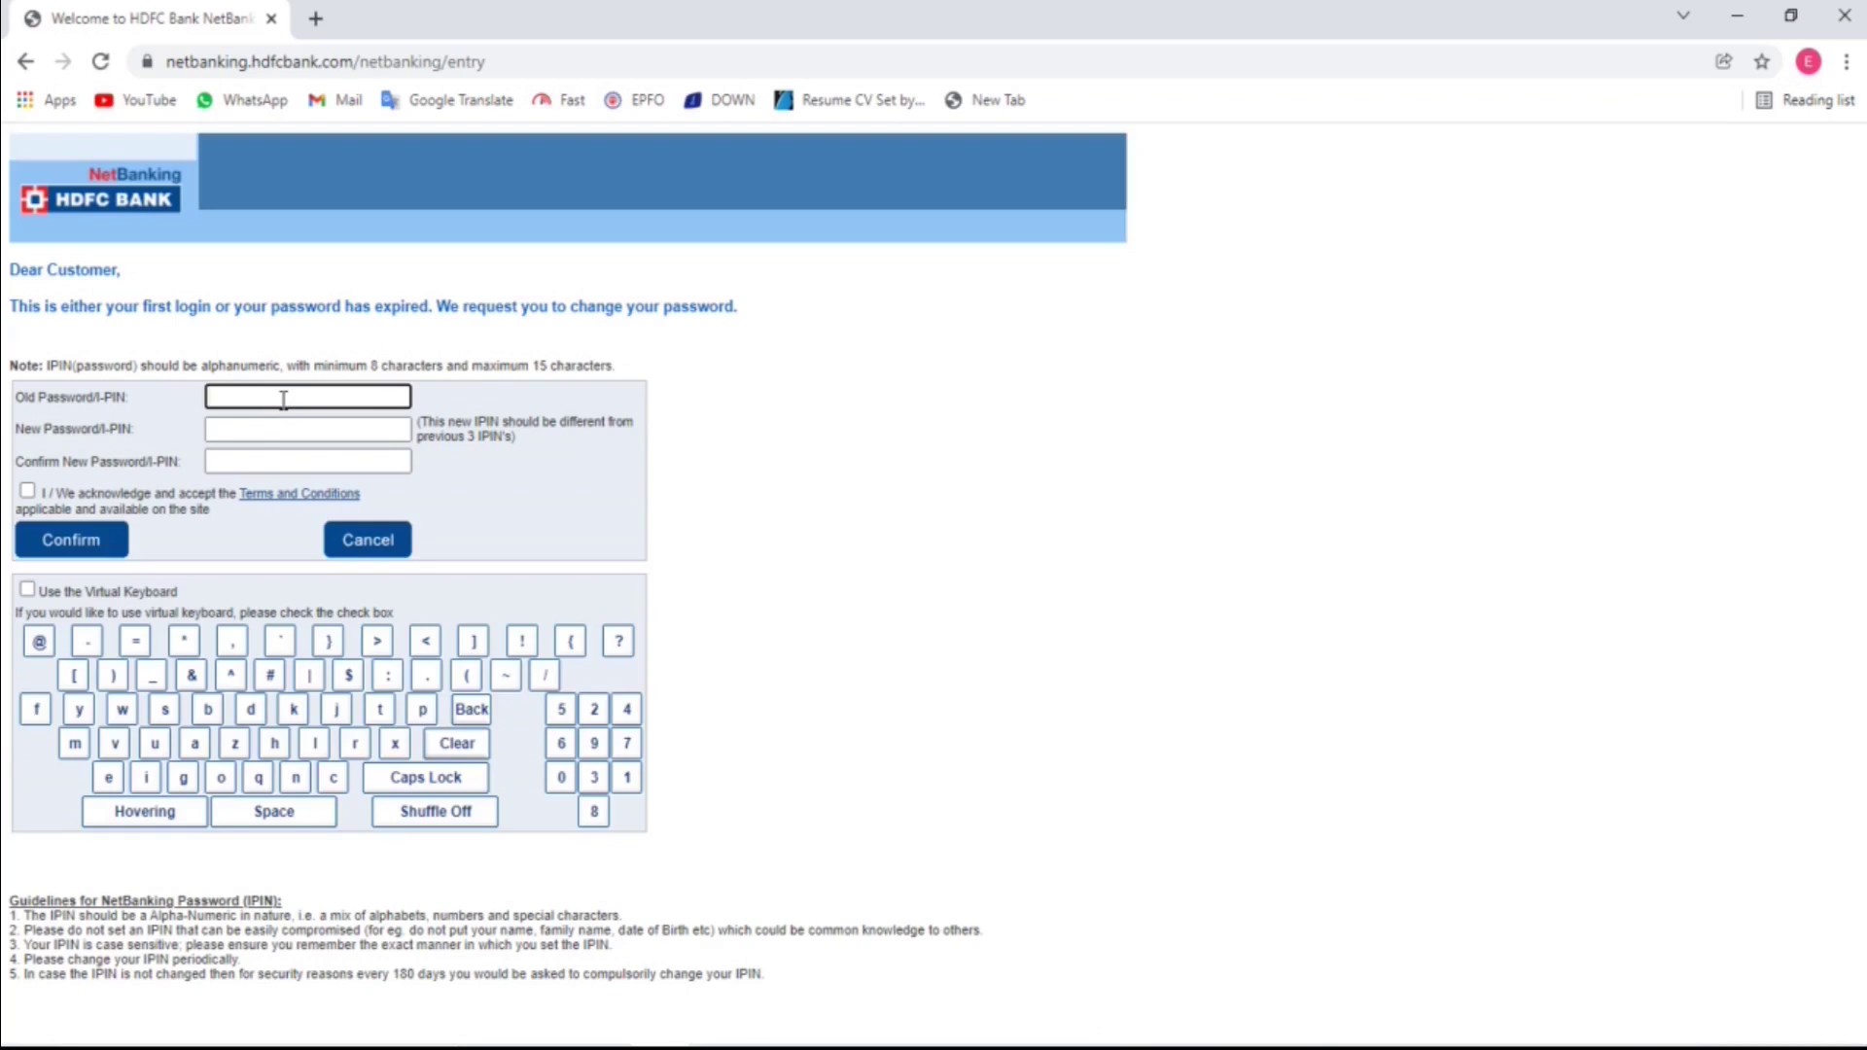
- Enter the old IPIN and a new IPIN twice, accept the terms, and confirm the change
type("••••••")
left_click(234, 429)
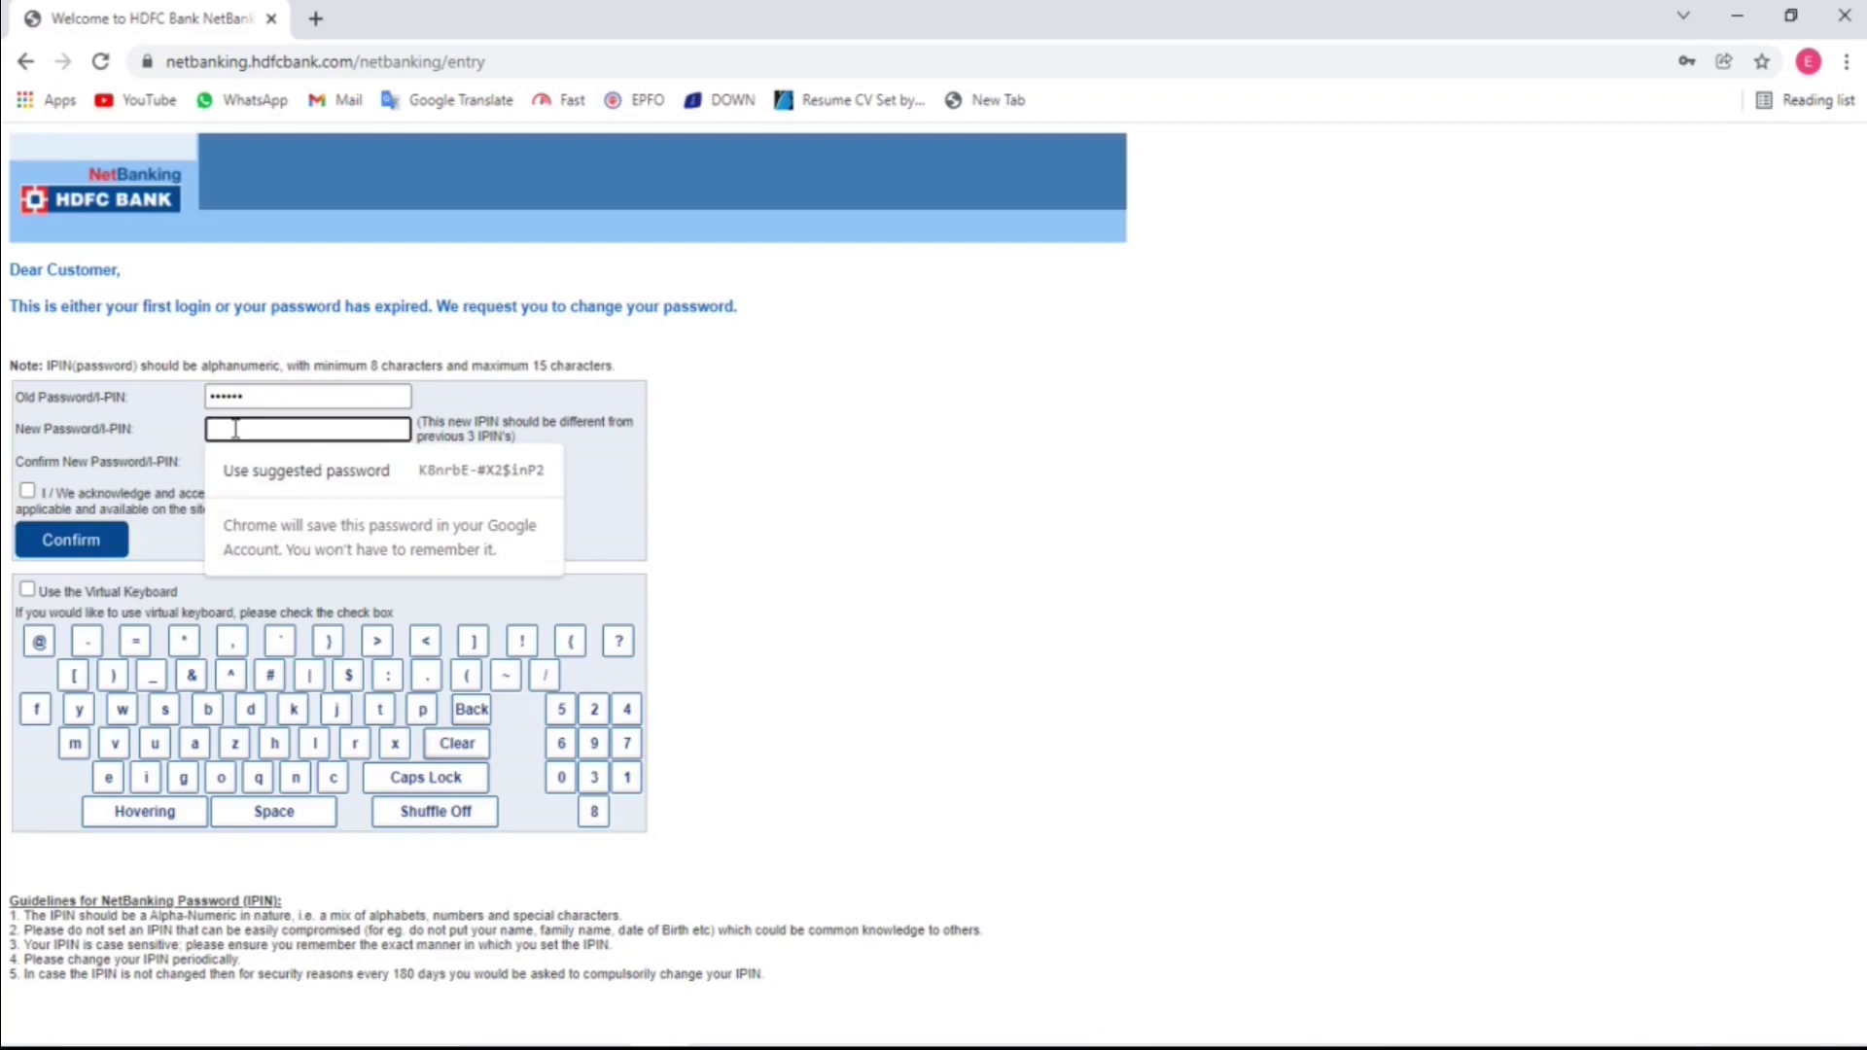
type("••••••••")
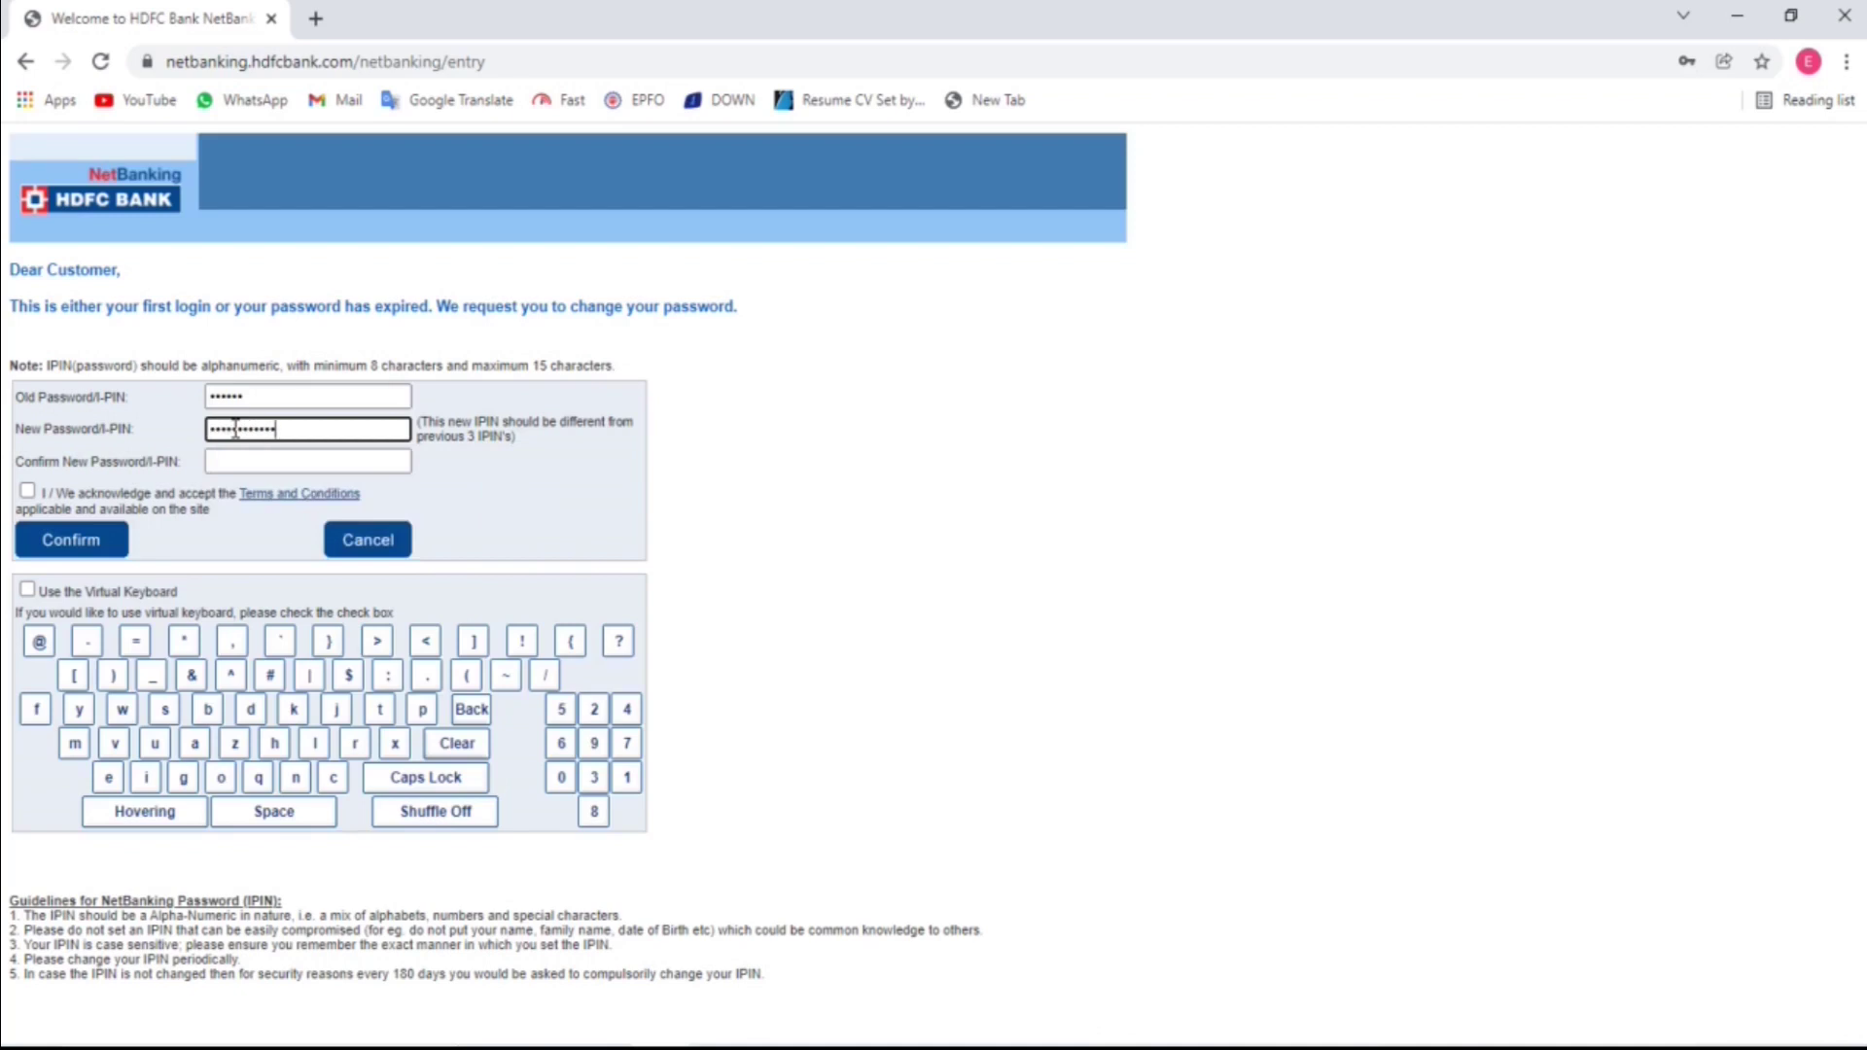
left_click(245, 463)
type("•••••••••••••")
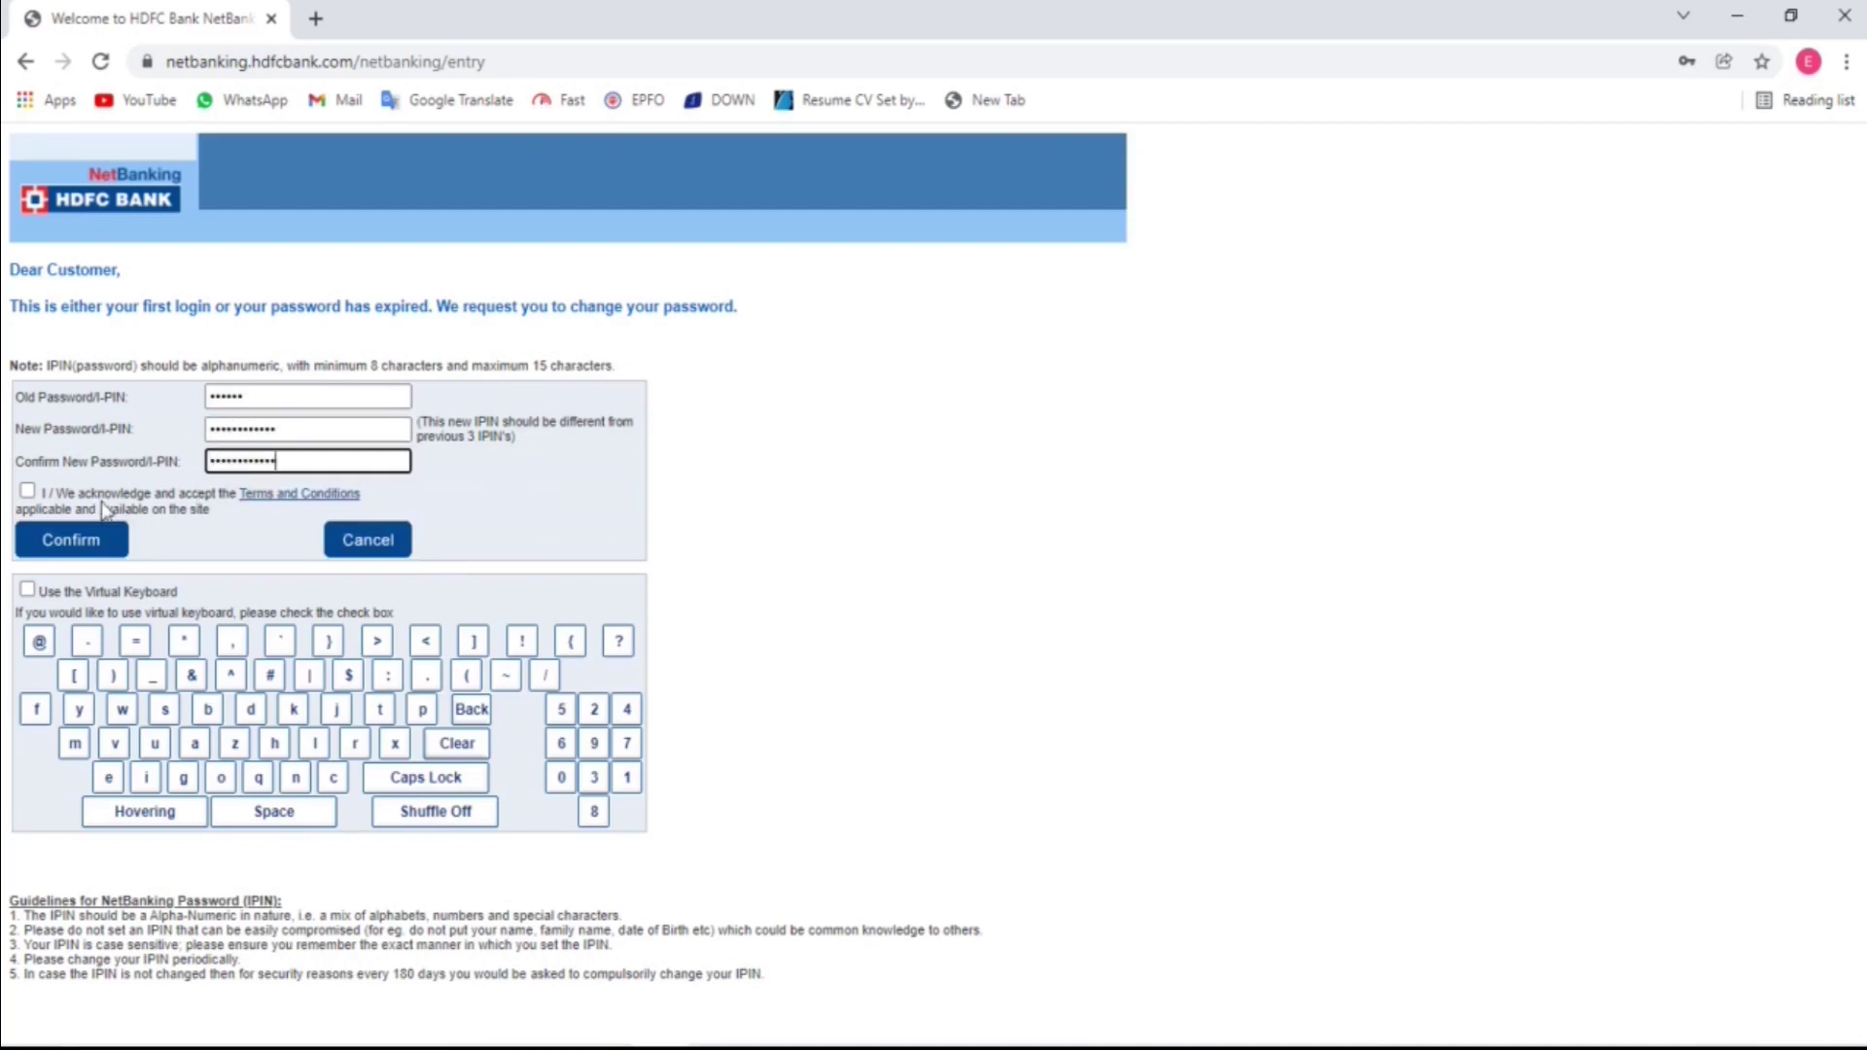
left_click(27, 491)
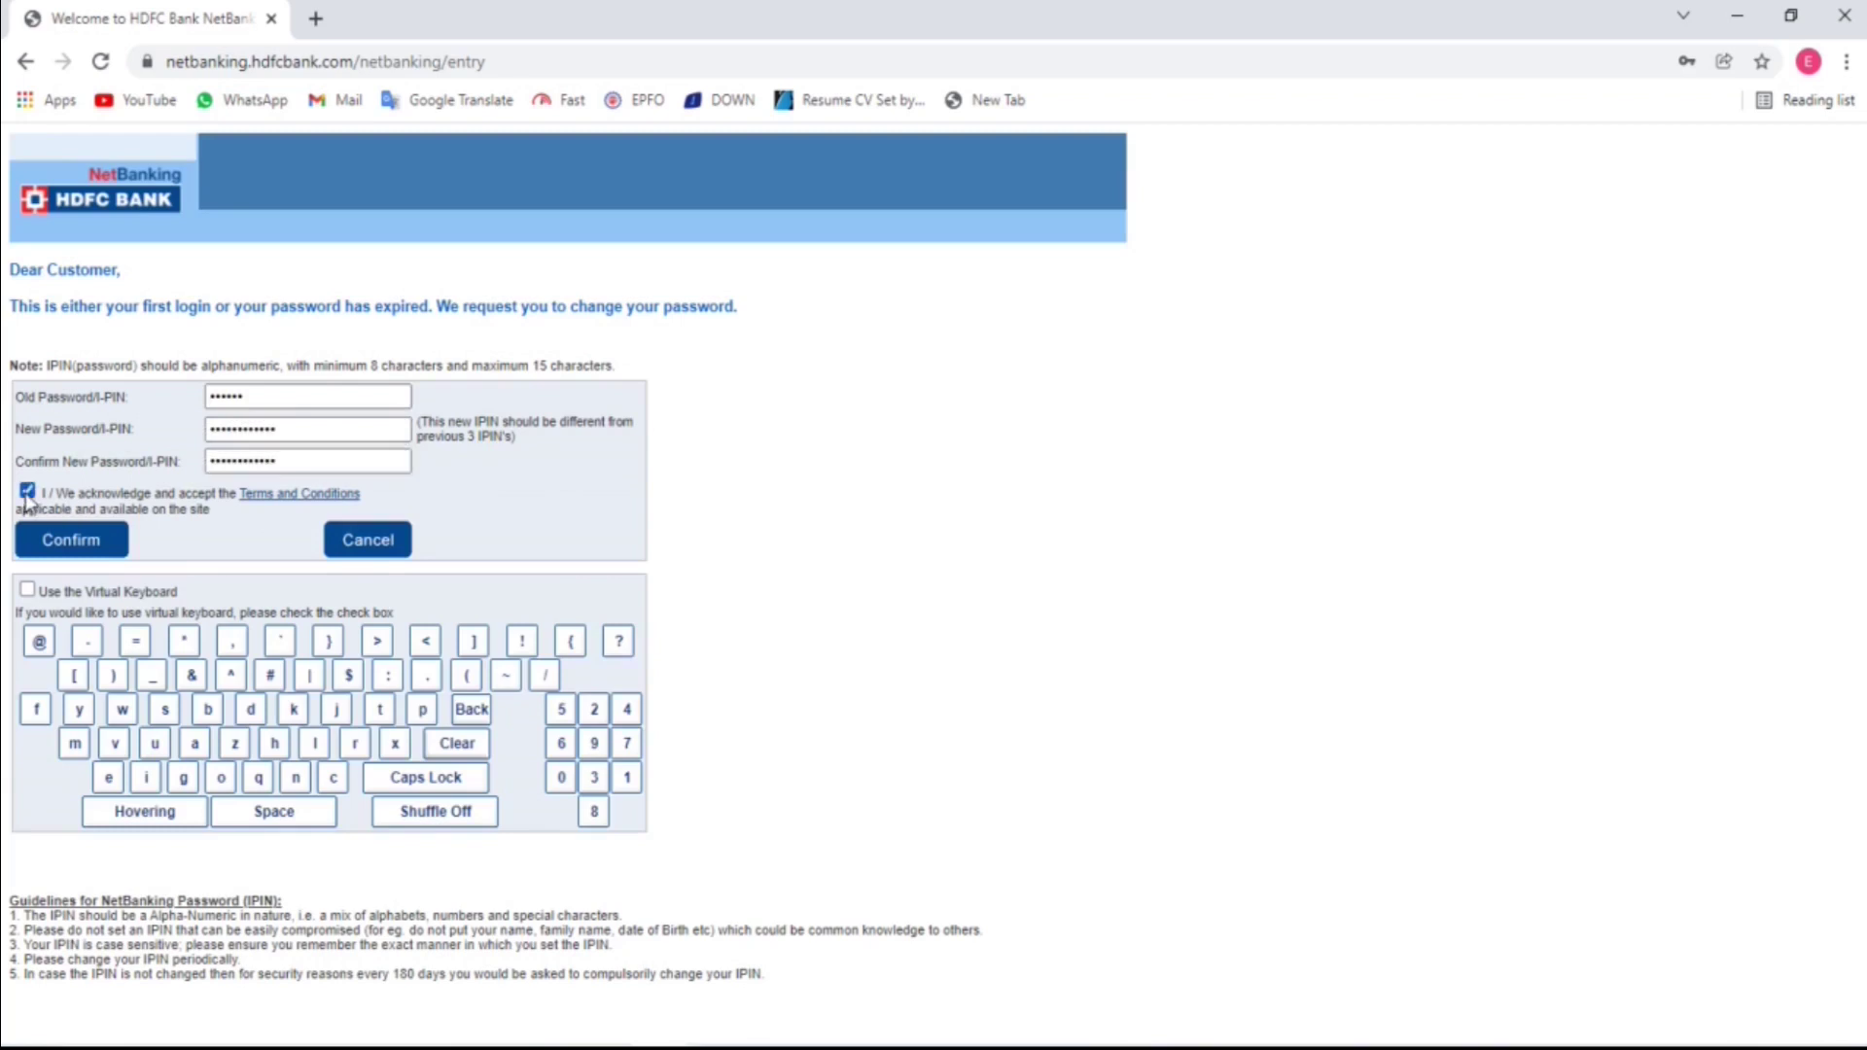
left_click(65, 544)
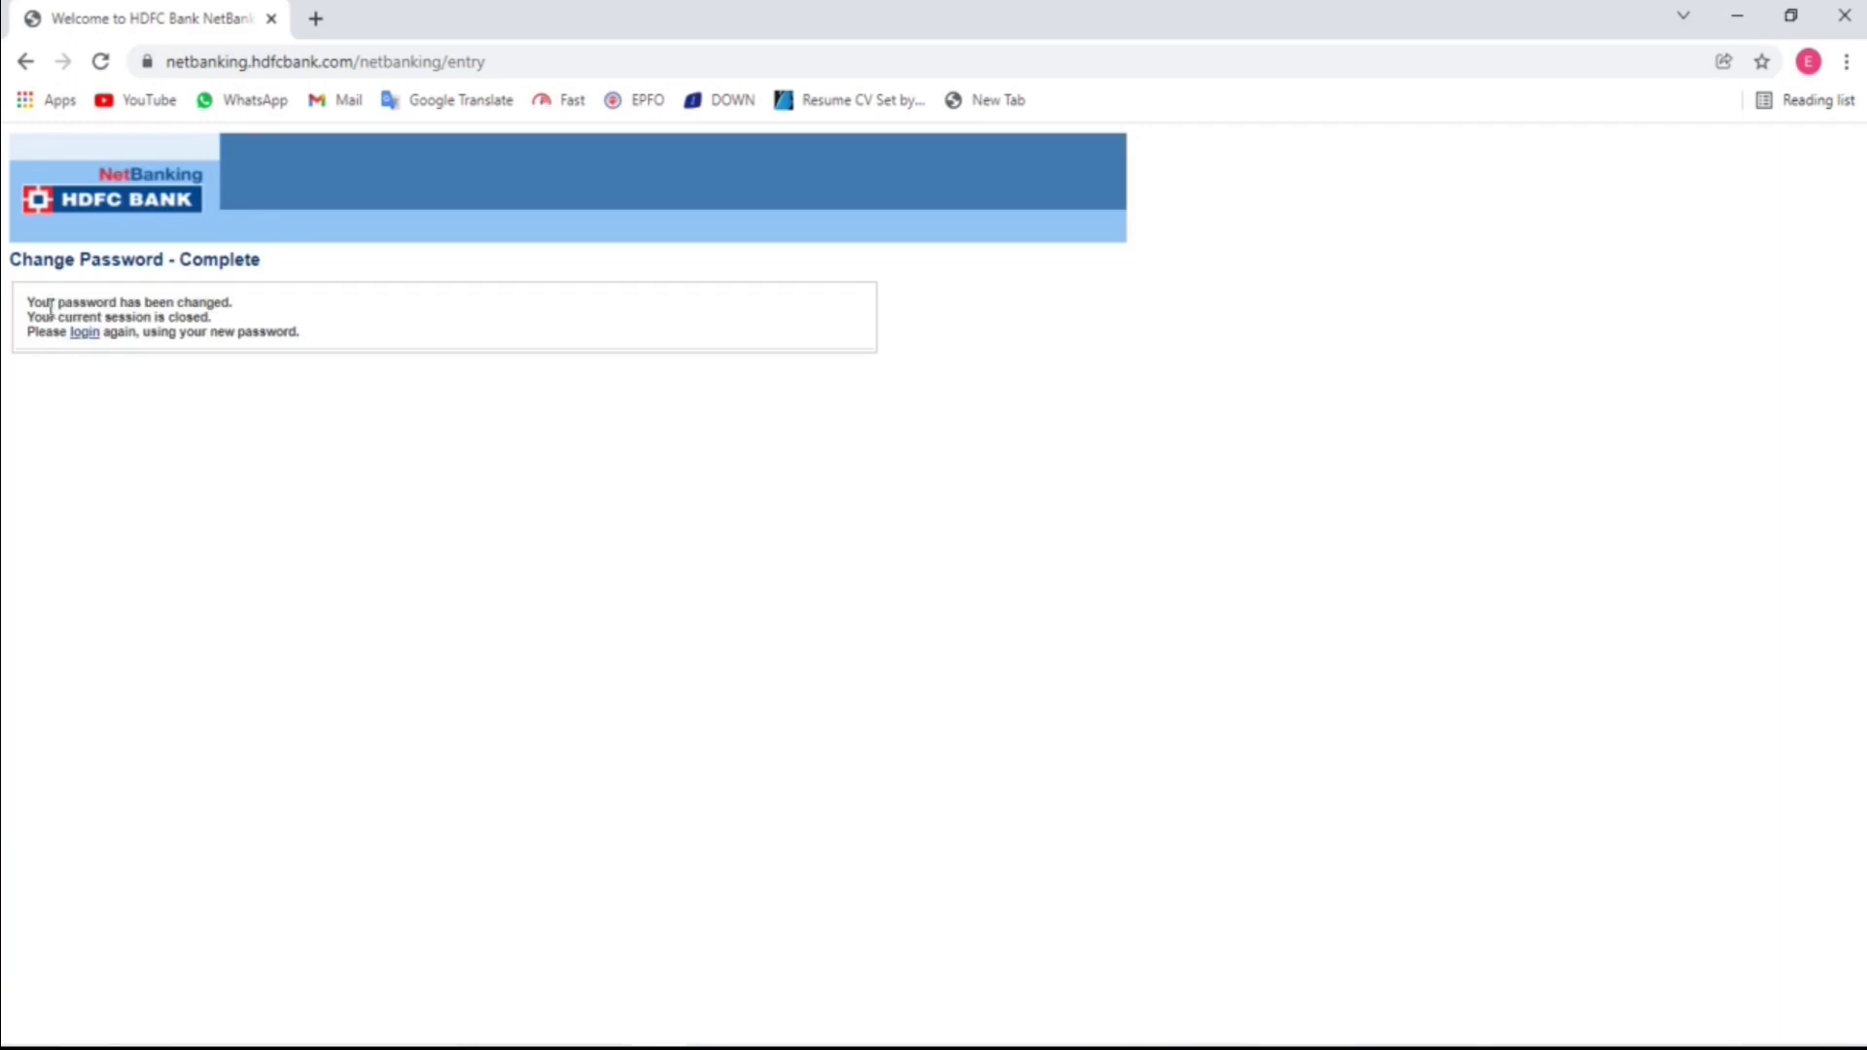
- Log back in with the pasted customer ID and the new password
left_click(86, 333)
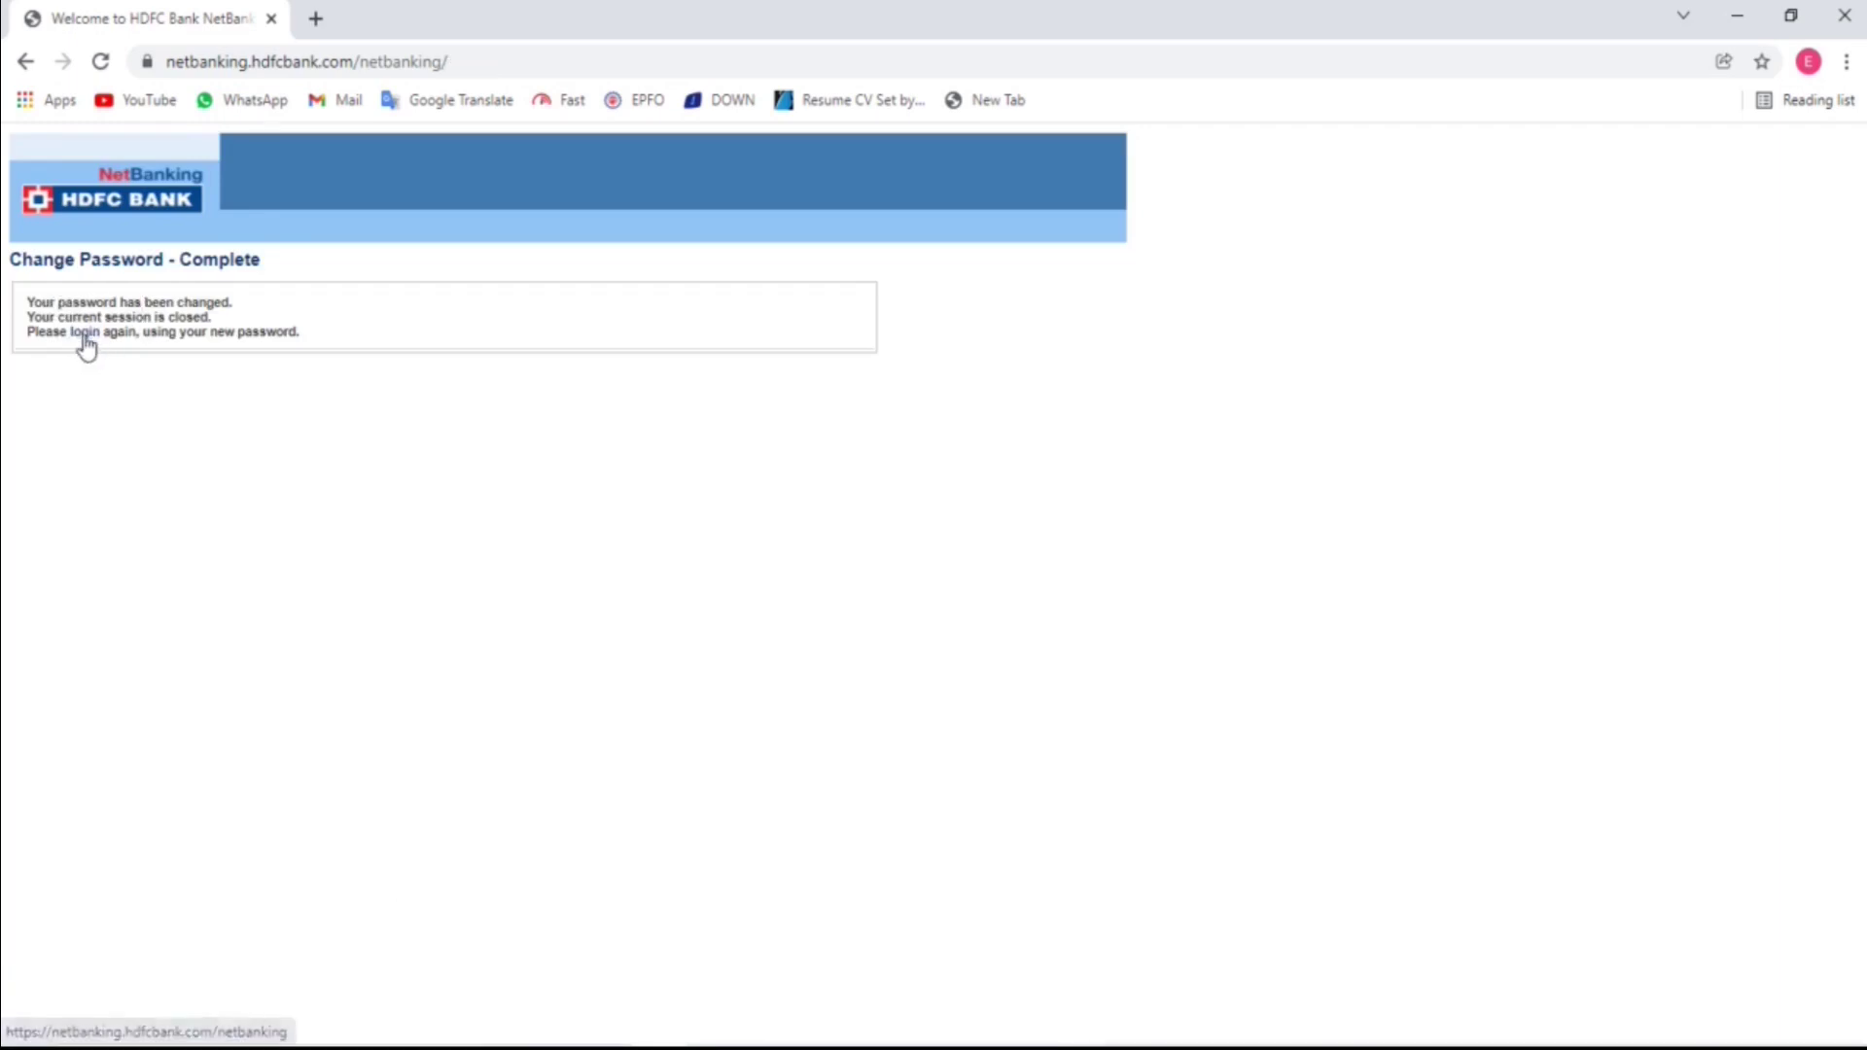
key("ctrl+v")
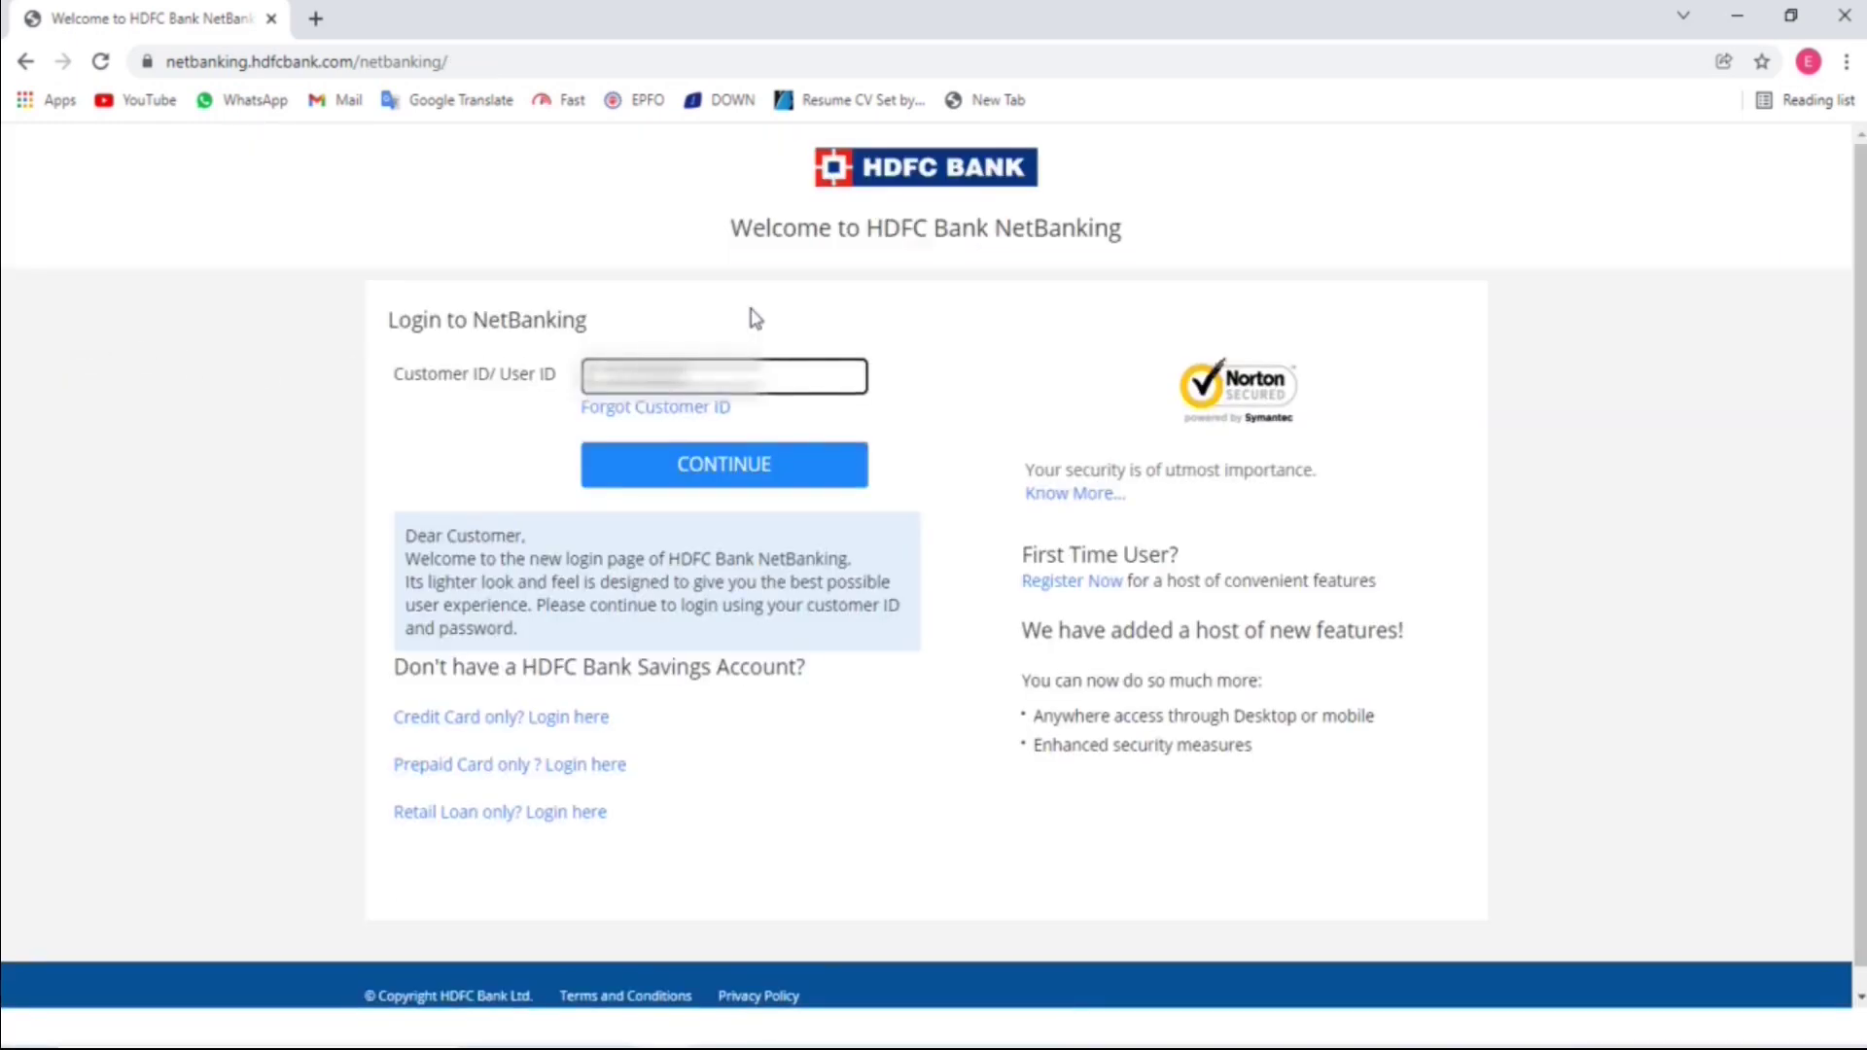
left_click(687, 471)
type("•••••••••••")
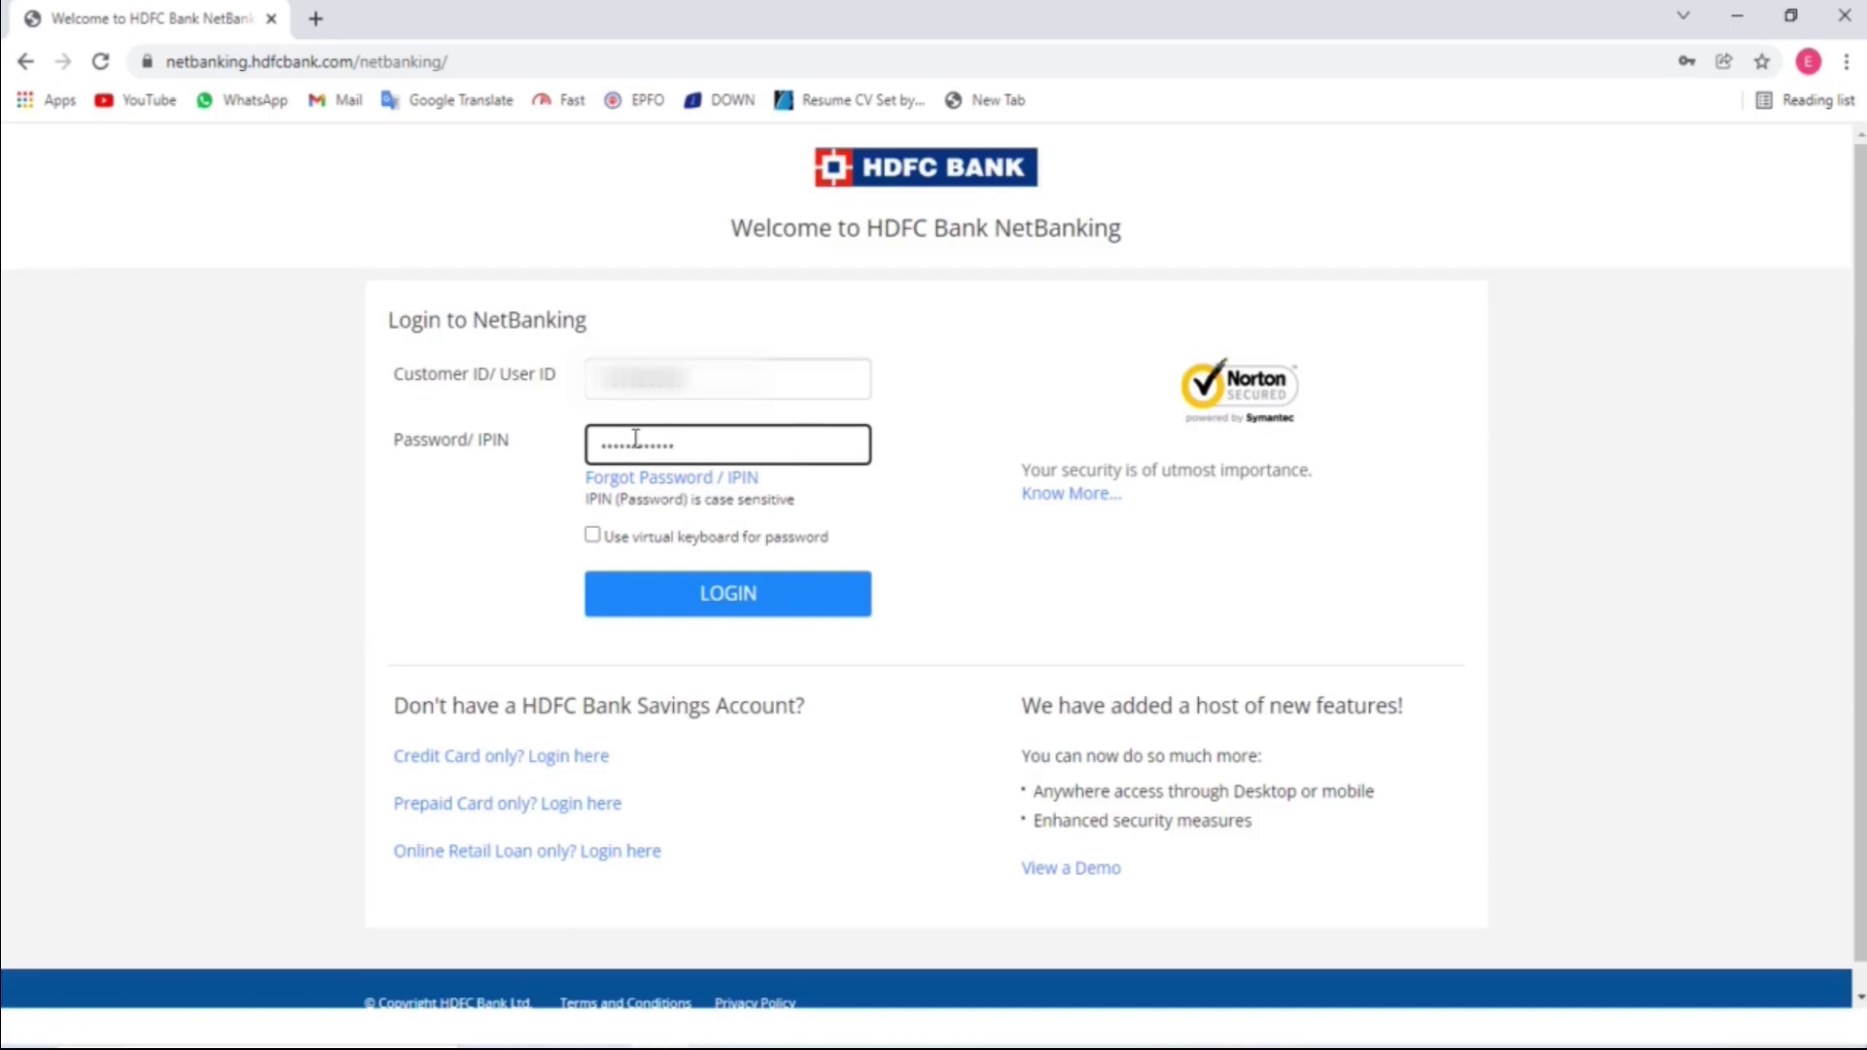
left_click(700, 593)
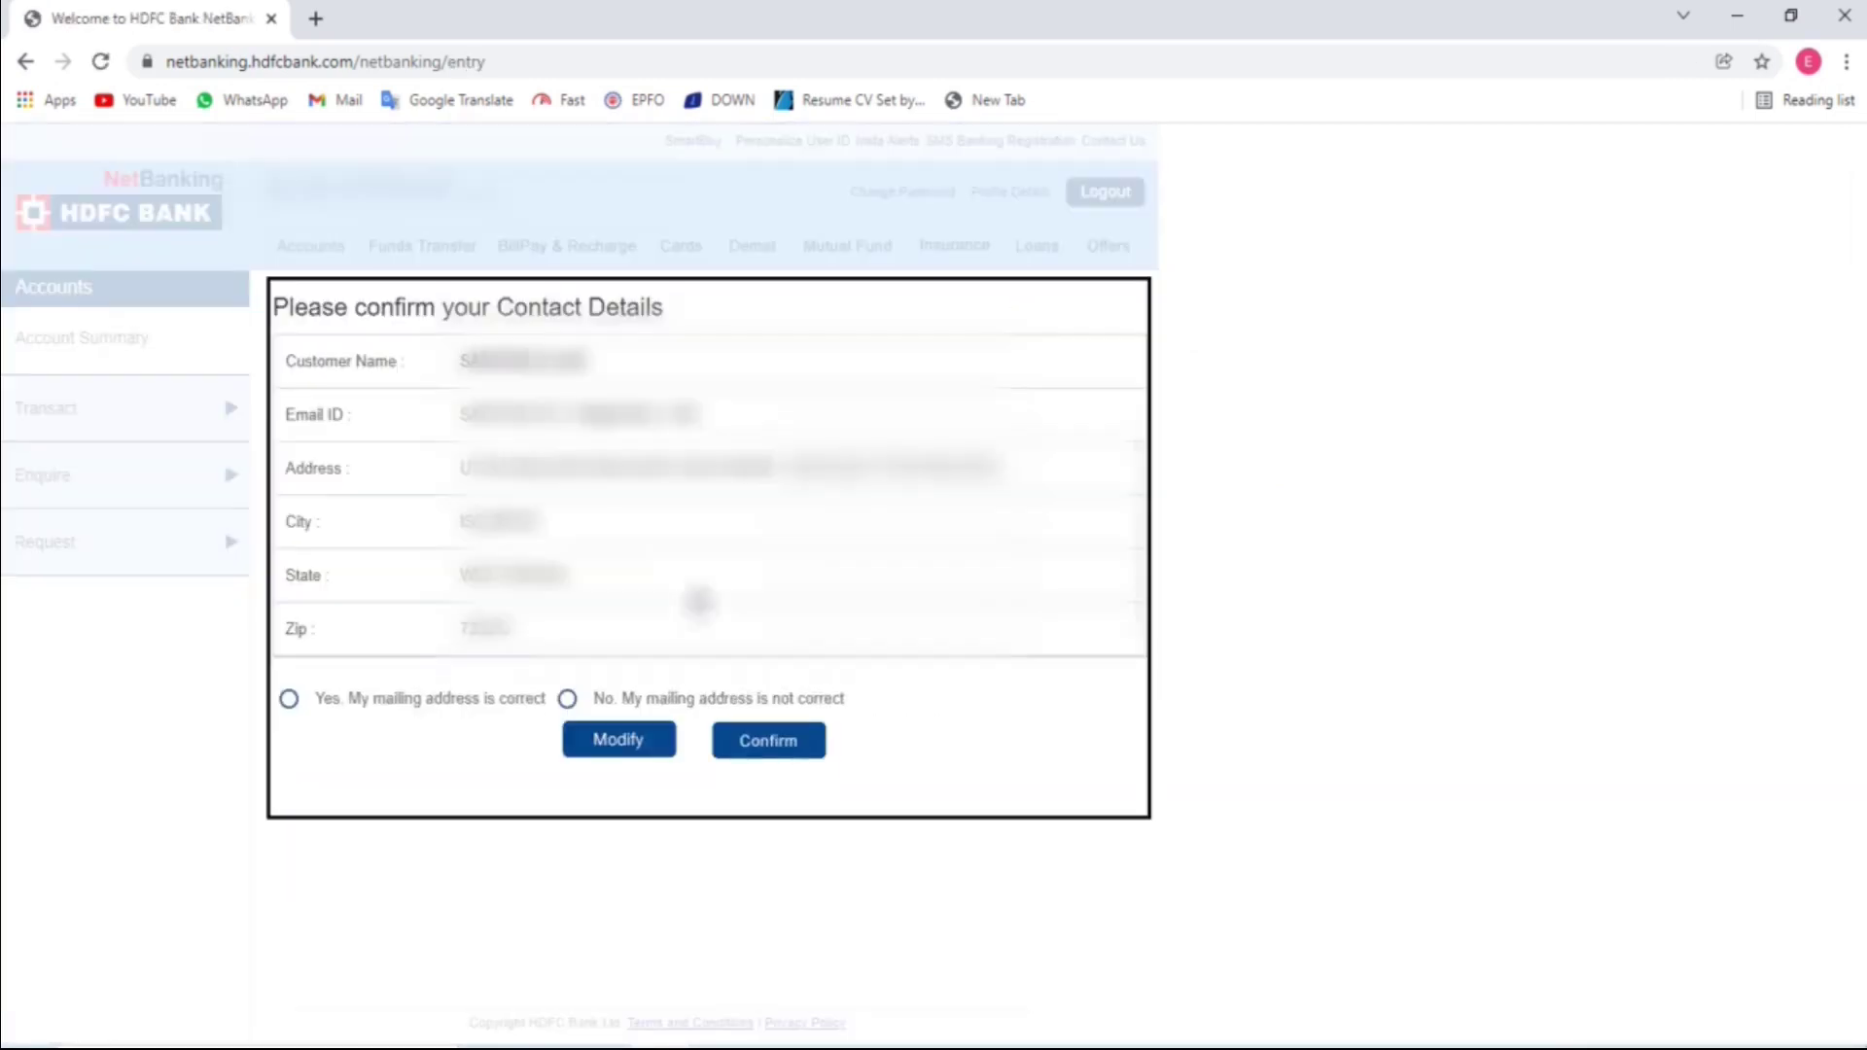
- Review the name and e-mail, then confirm 'Yes. My mailing address is correct'
left_click_drag(458, 364, 598, 372)
left_click_drag(458, 415, 700, 420)
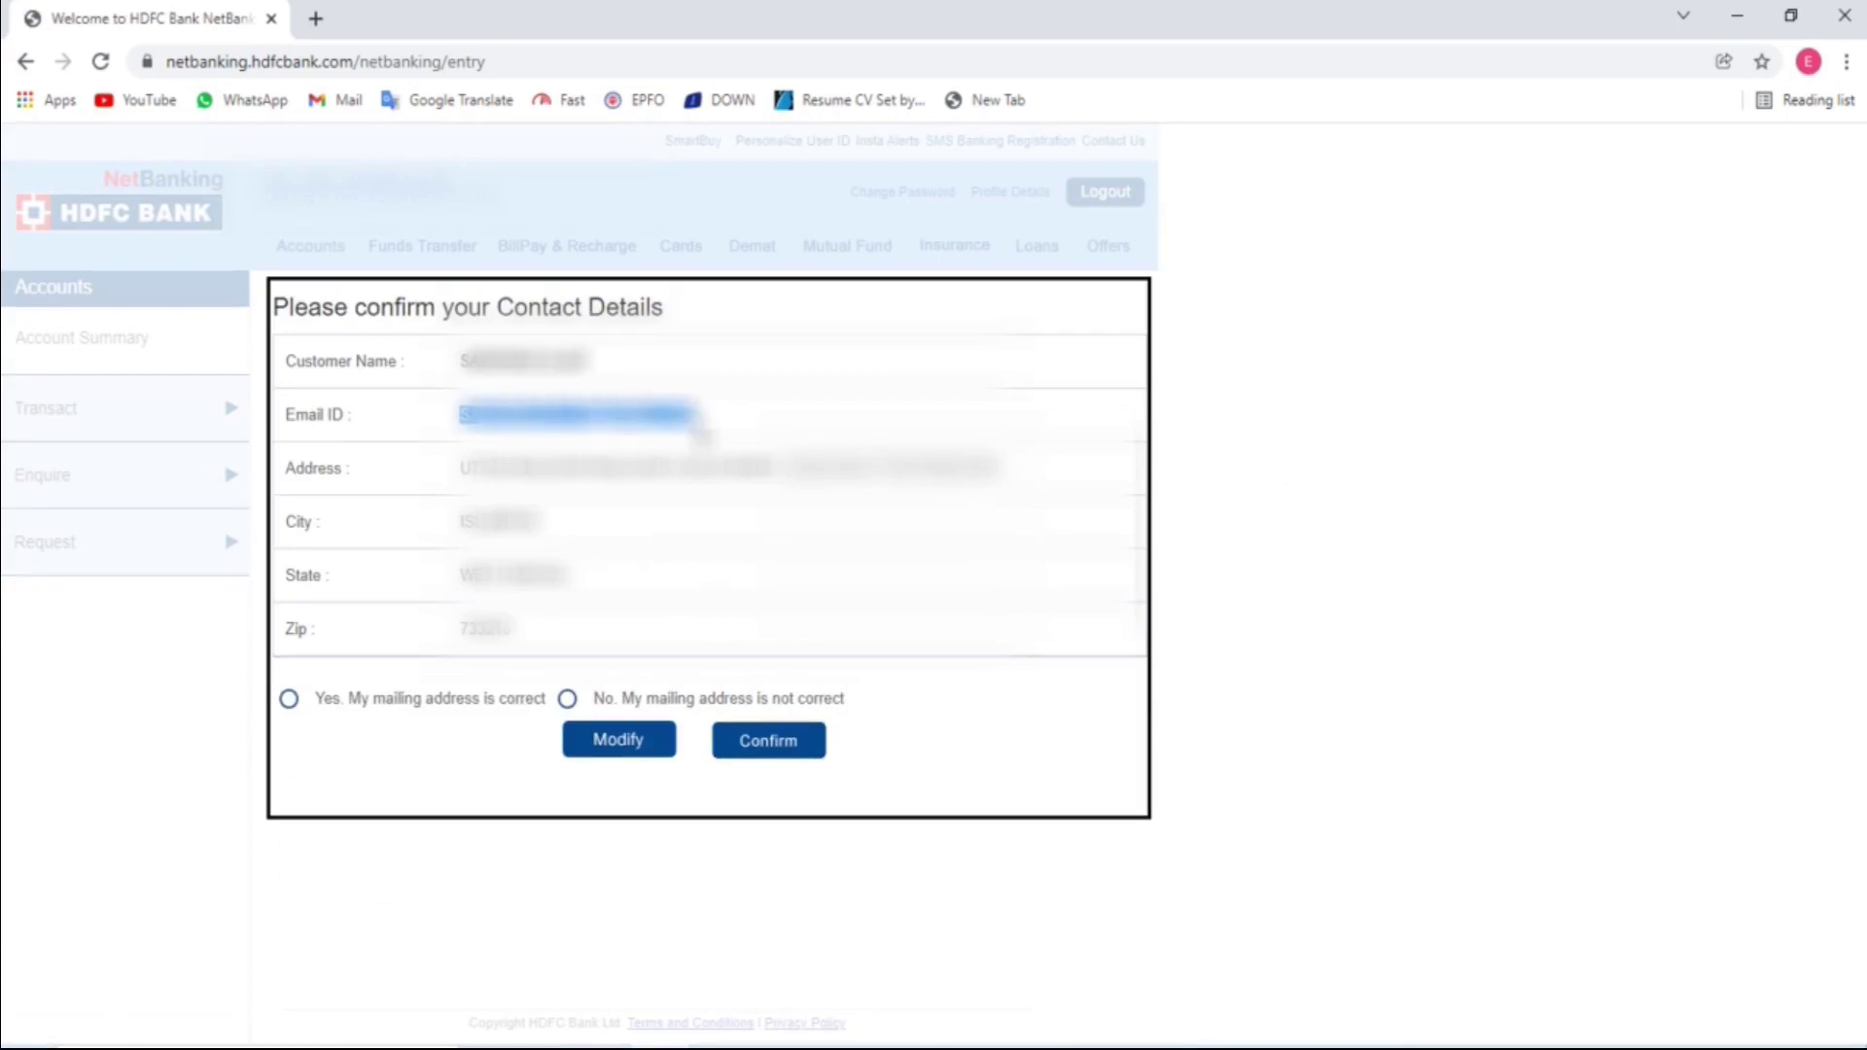
left_click(603, 465)
left_click(289, 699)
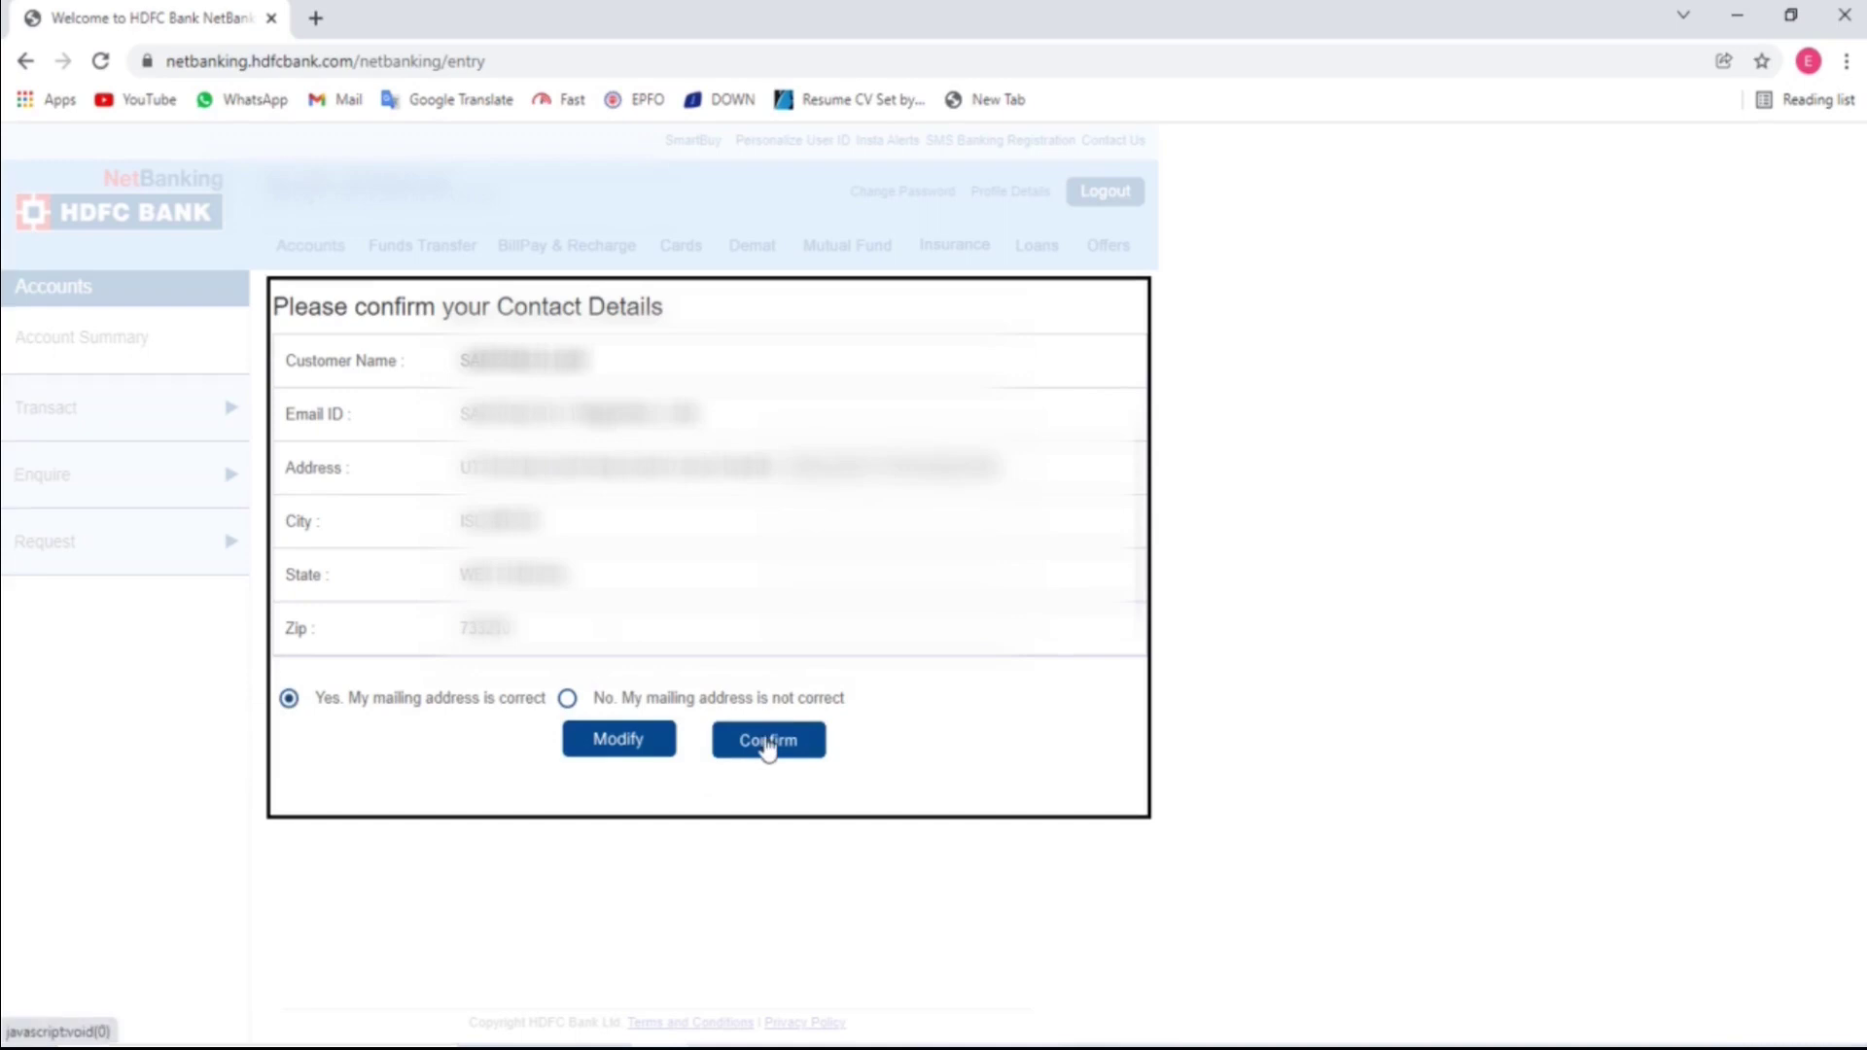
left_click(768, 745)
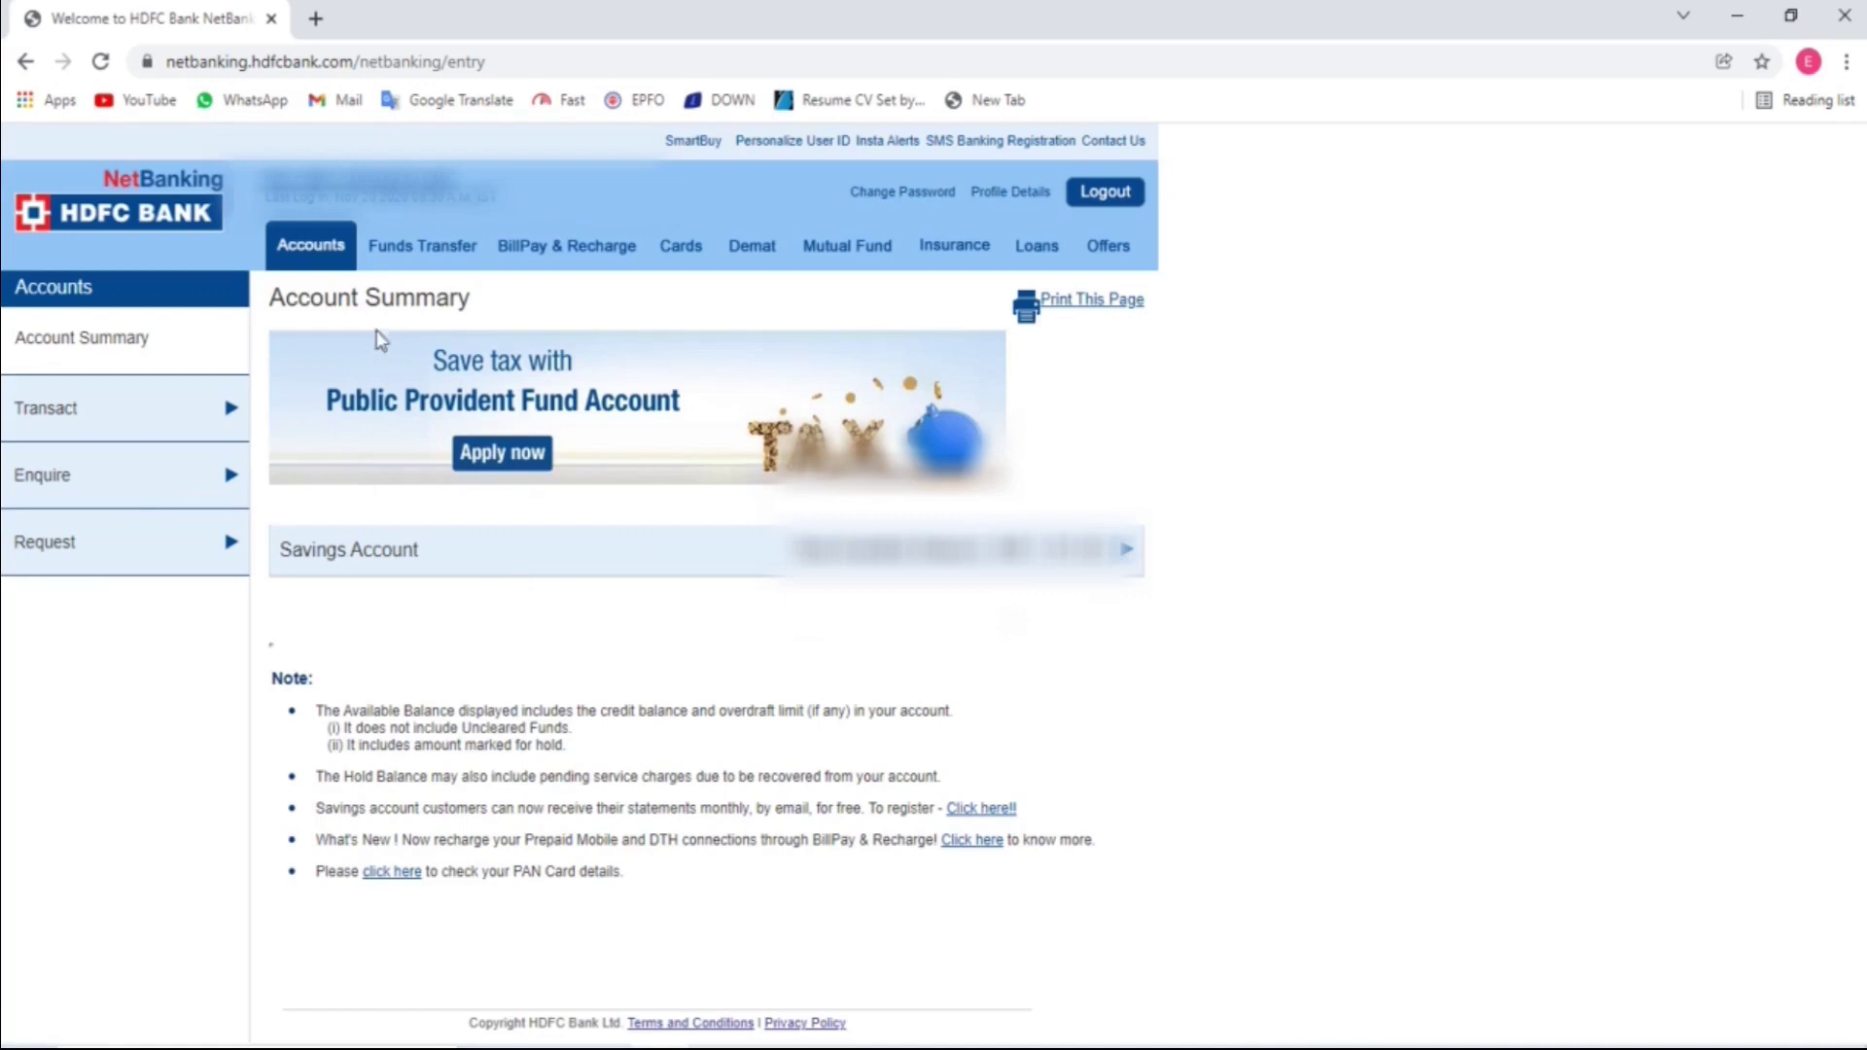
- Start Third Party Transfer registration from Funds Transfer and accept its Terms & Conditions
left_click(420, 249)
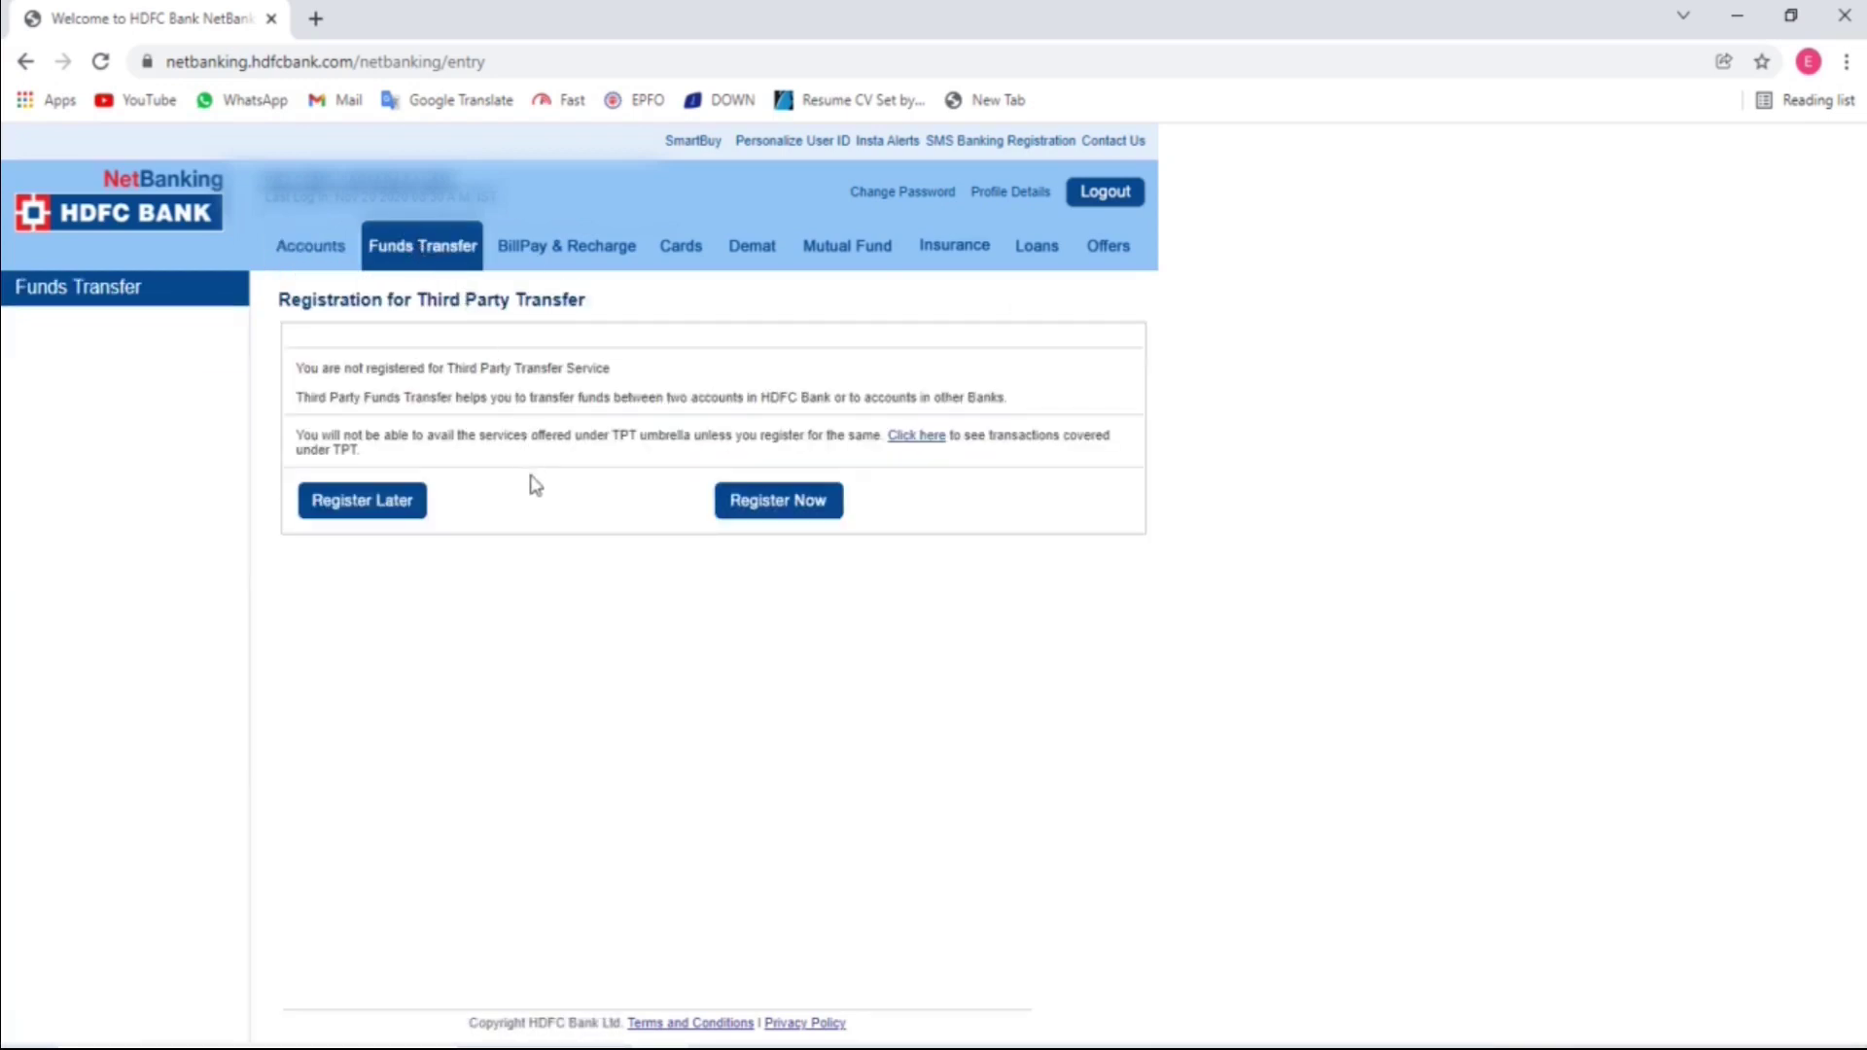
left_click(779, 502)
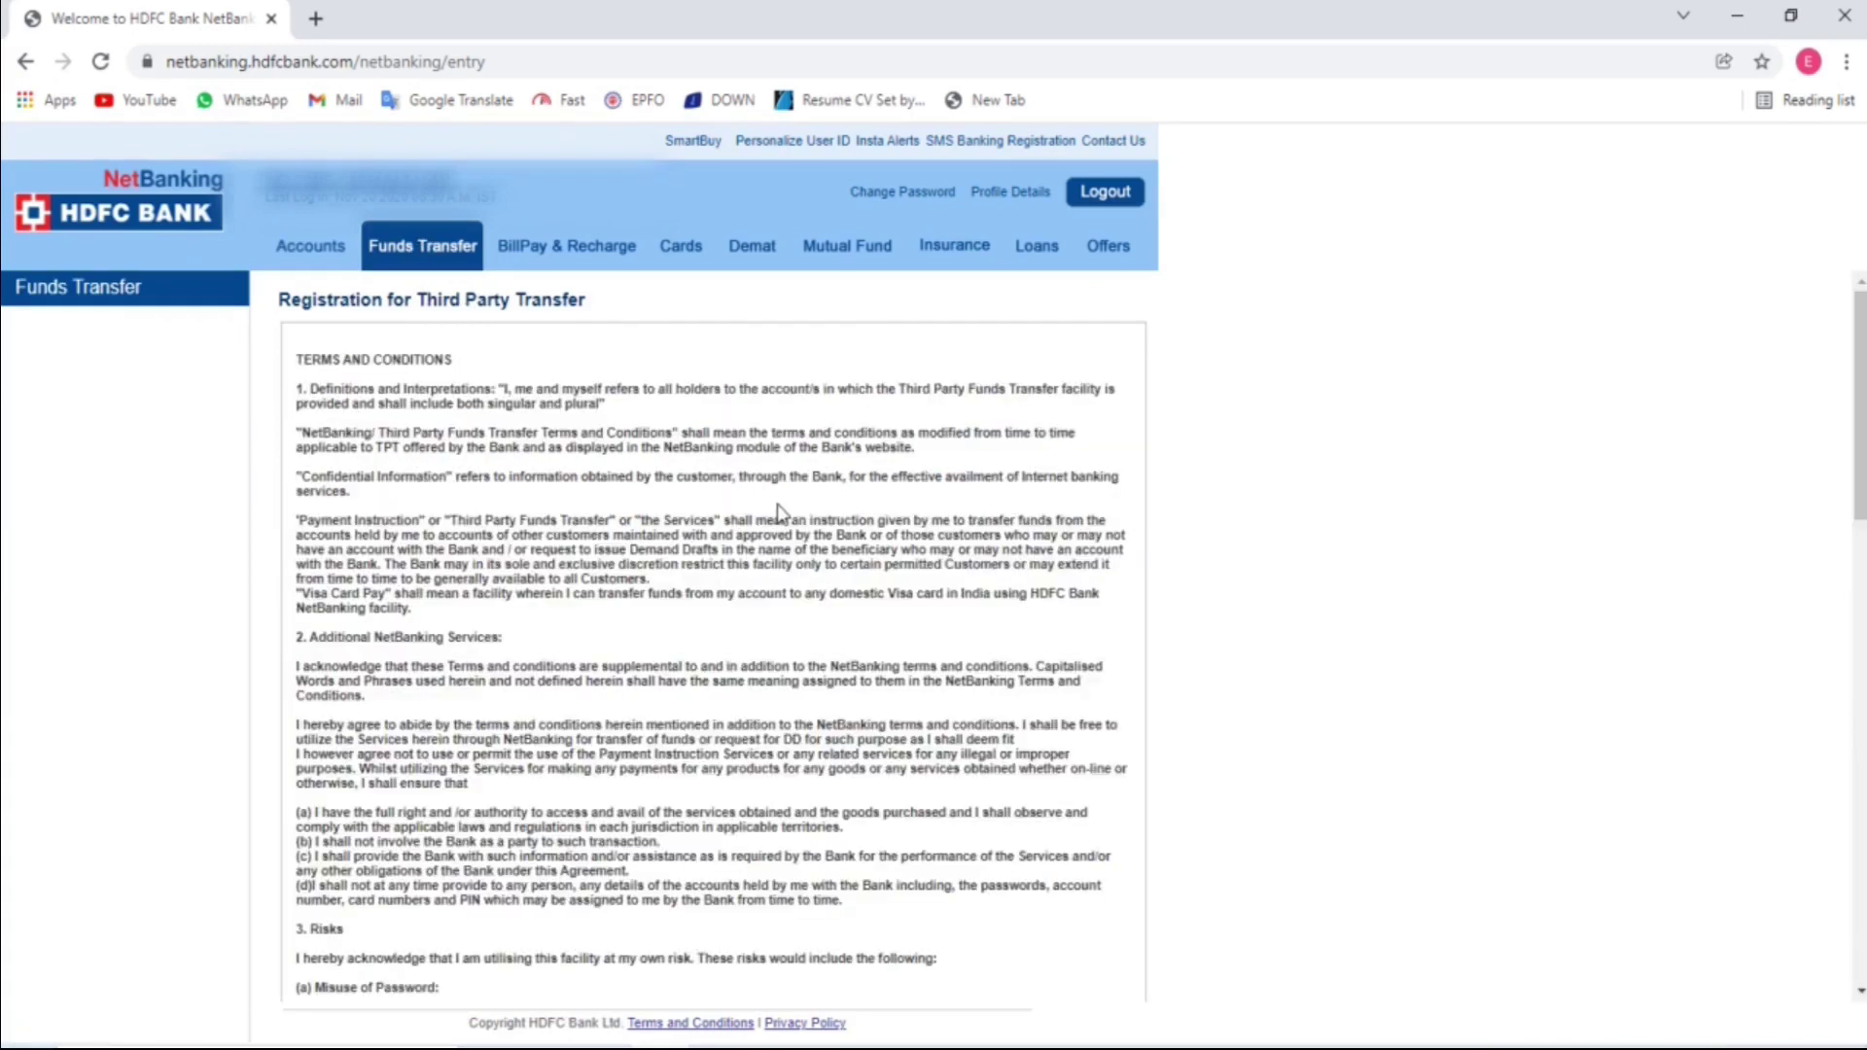
scroll(775, 509, "down", 5)
scroll(775, 509, "down", 10)
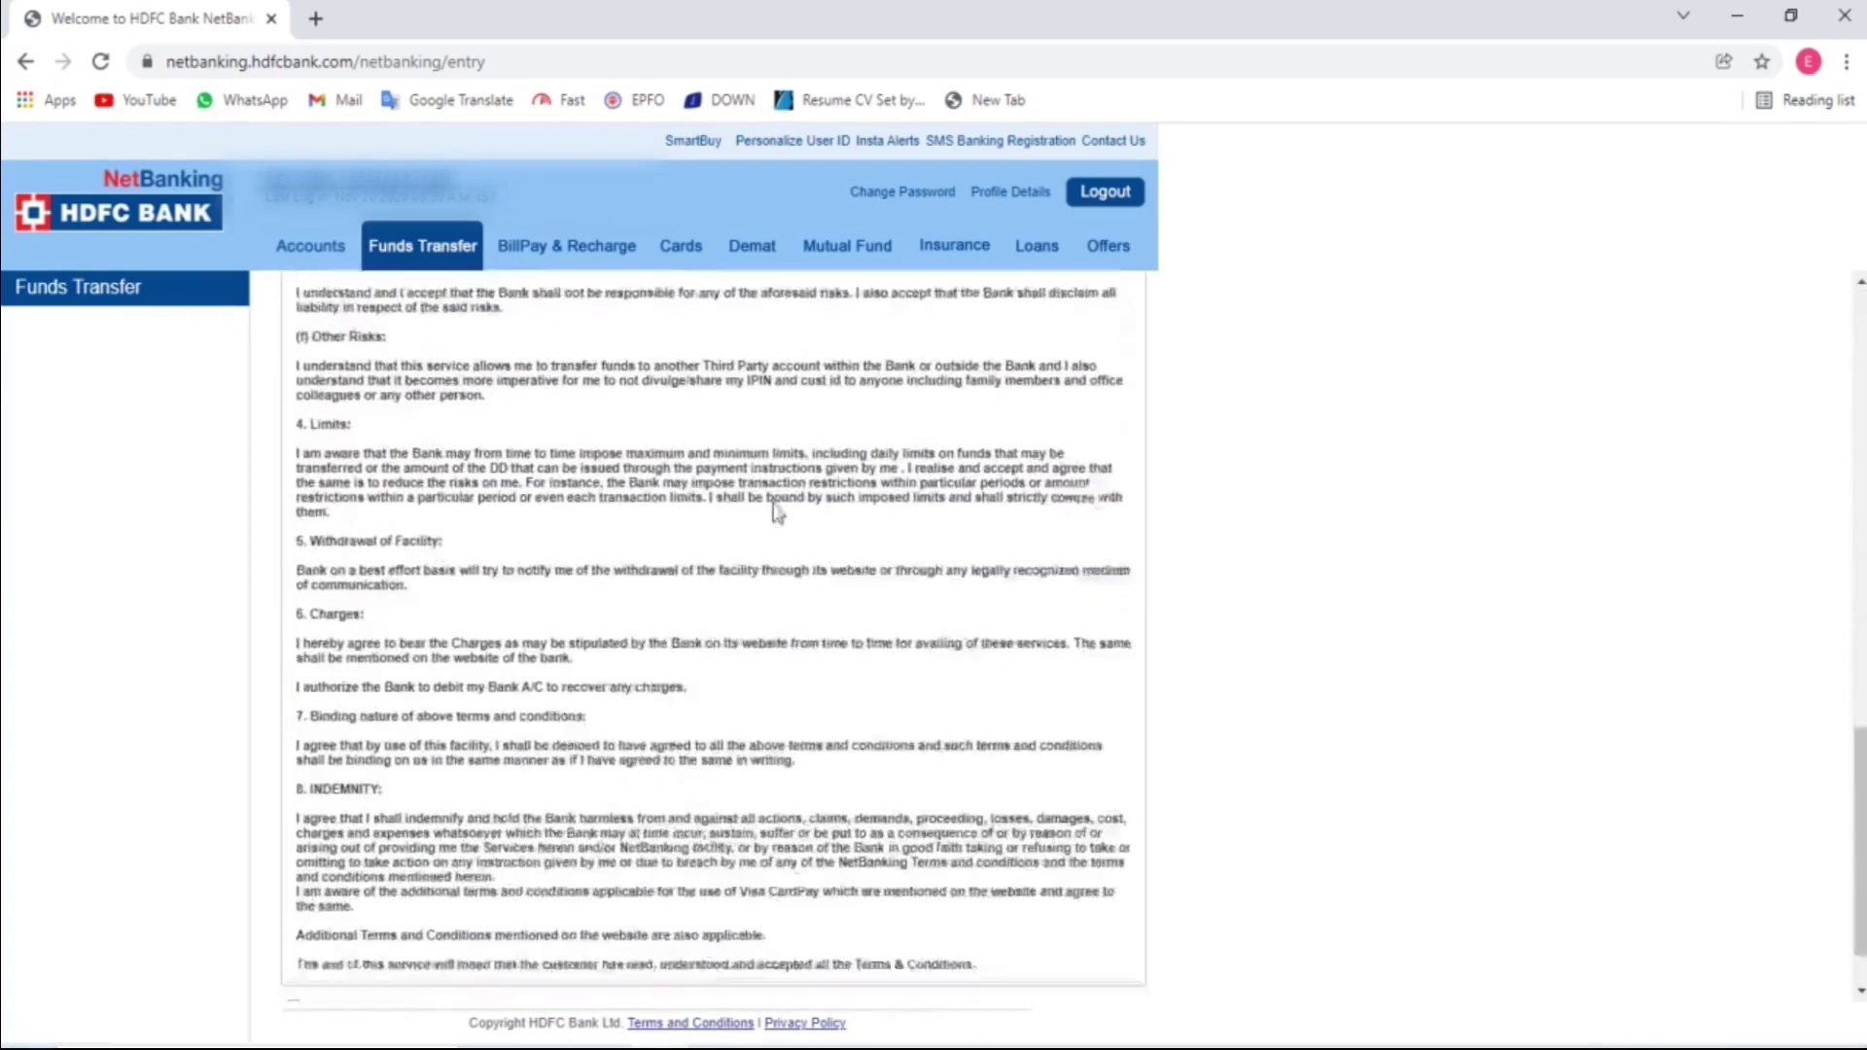
left_click(294, 930)
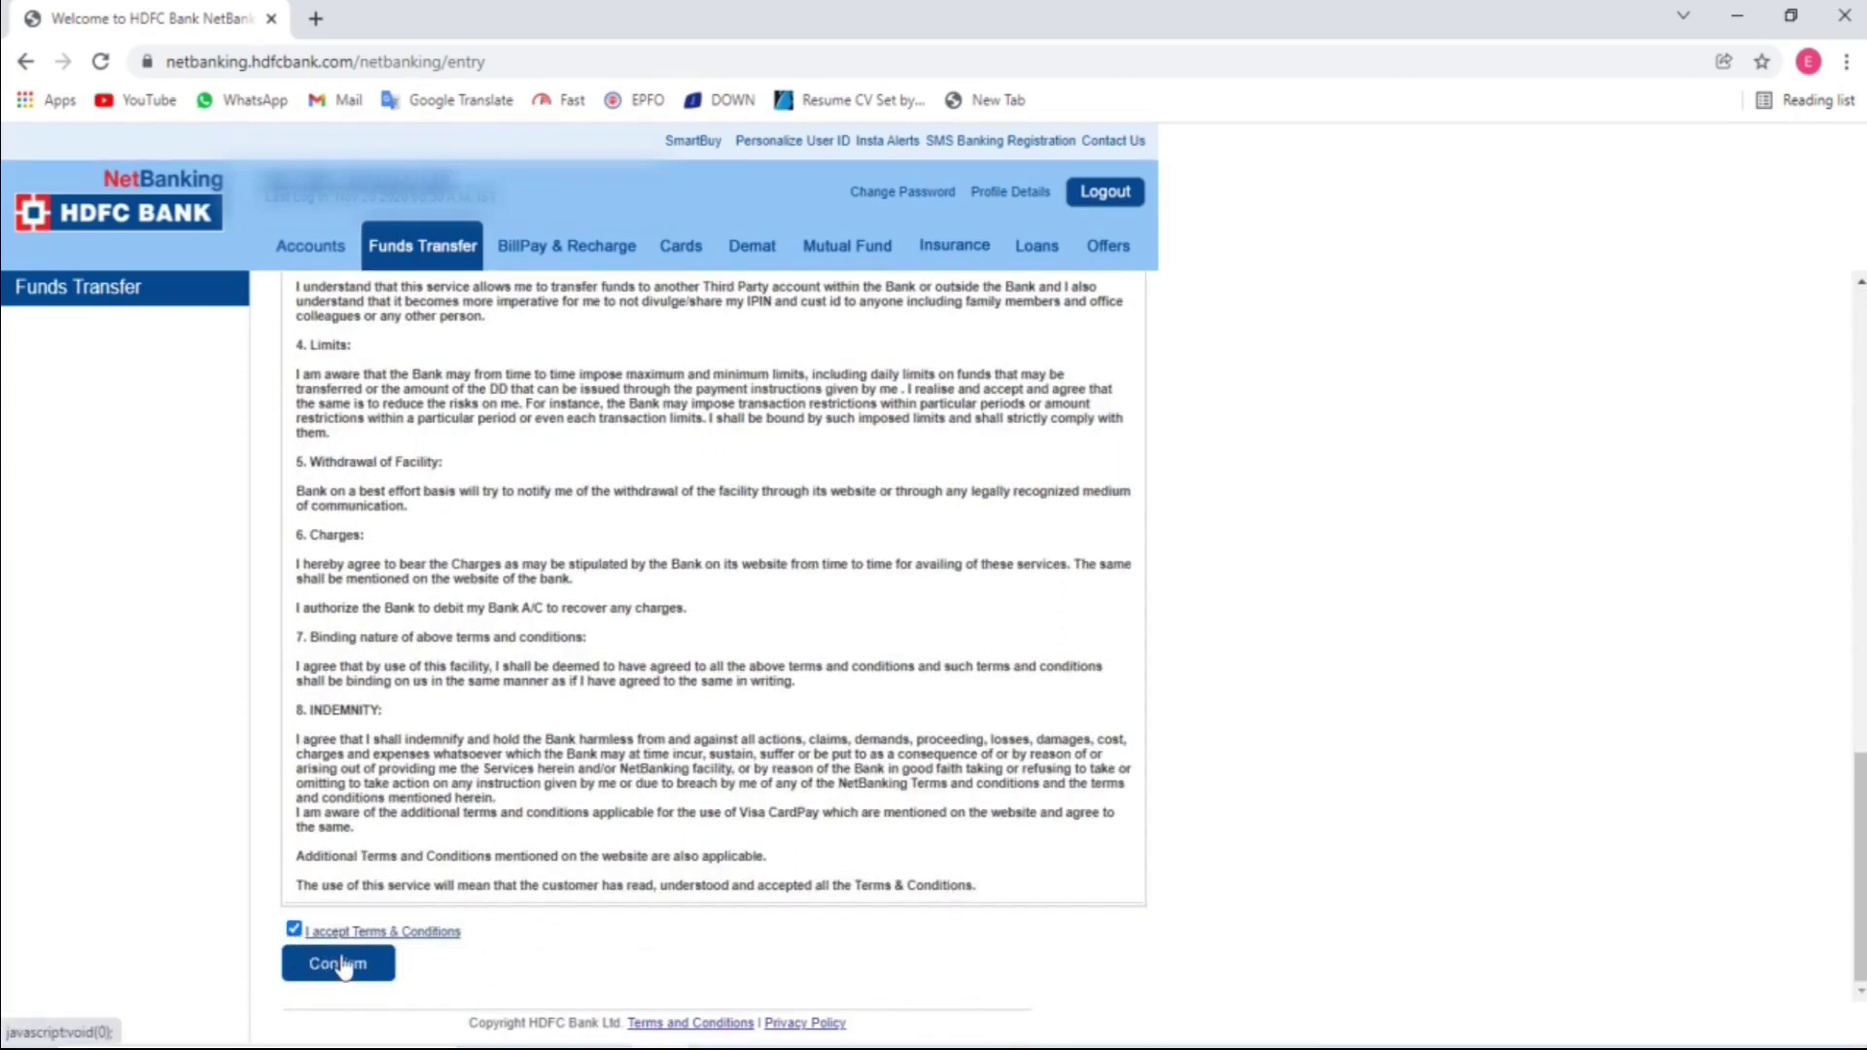
left_click(345, 966)
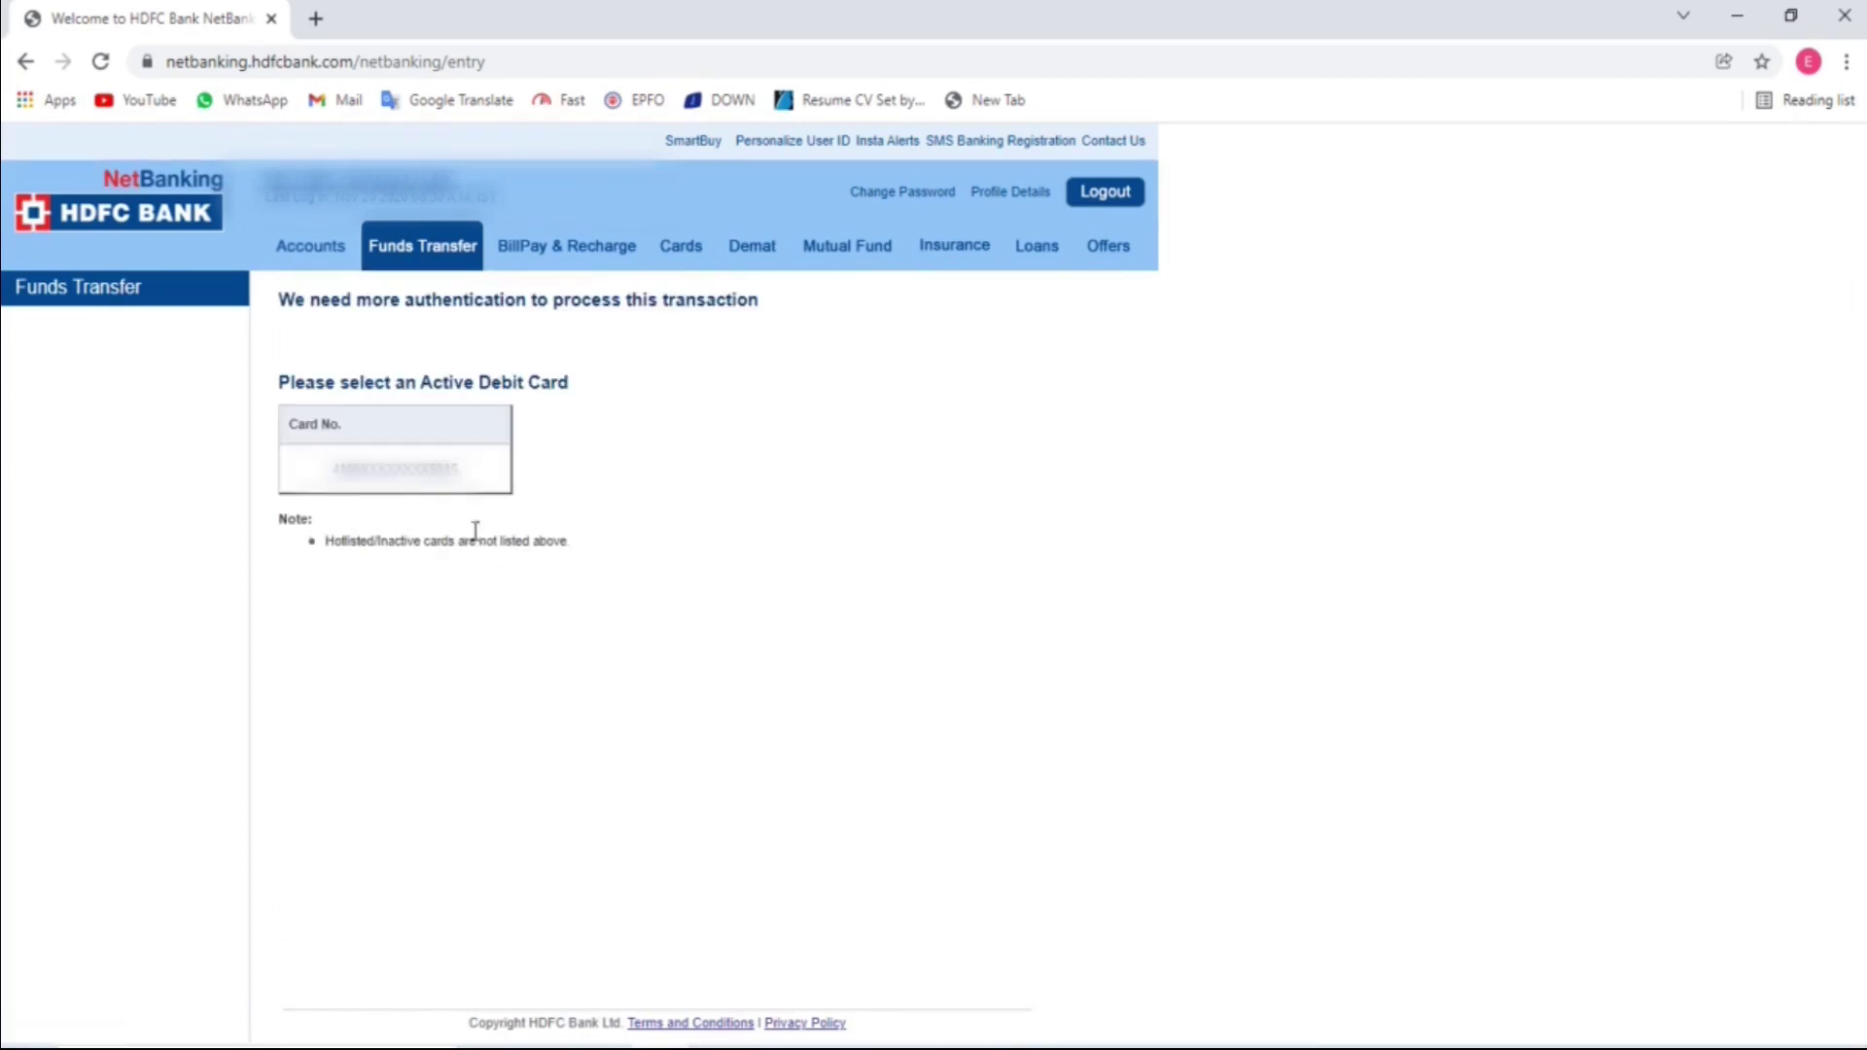
- Authenticate with the debit card, entering its details with expiry 10/25
left_click(399, 481)
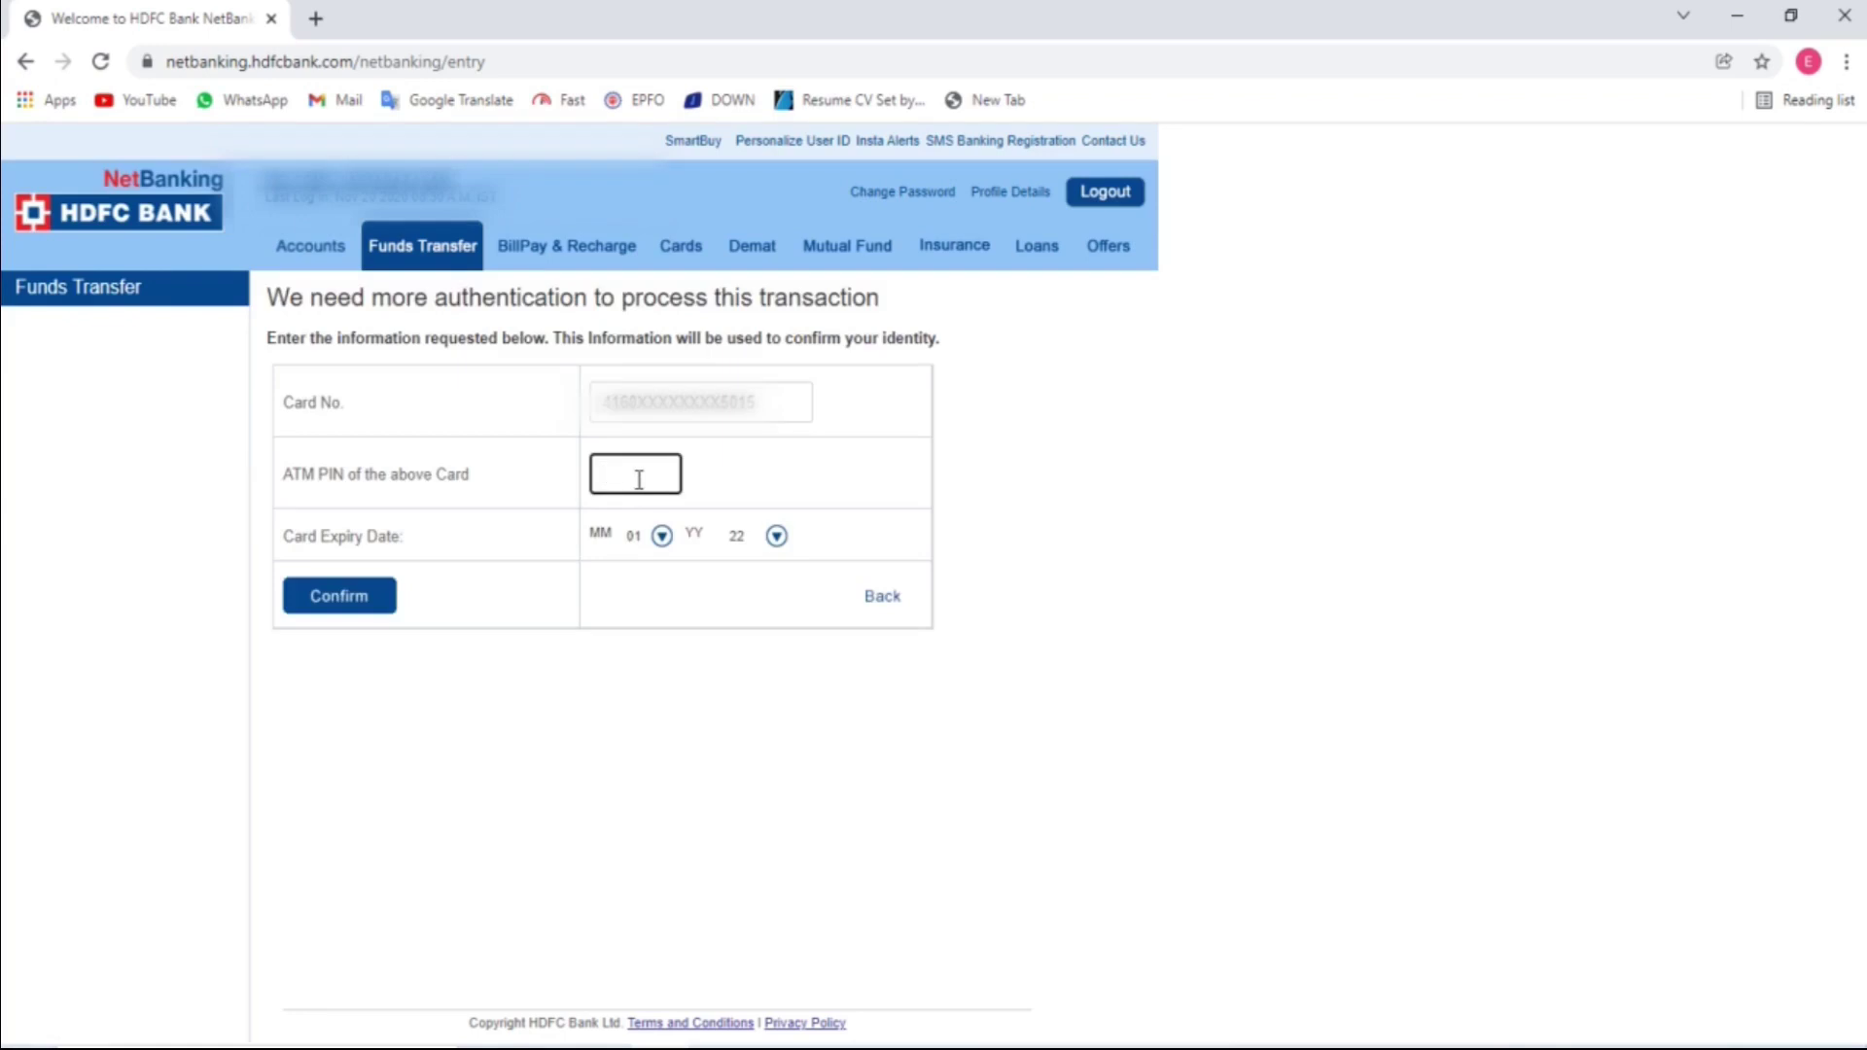
type("1")
left_click(661, 536)
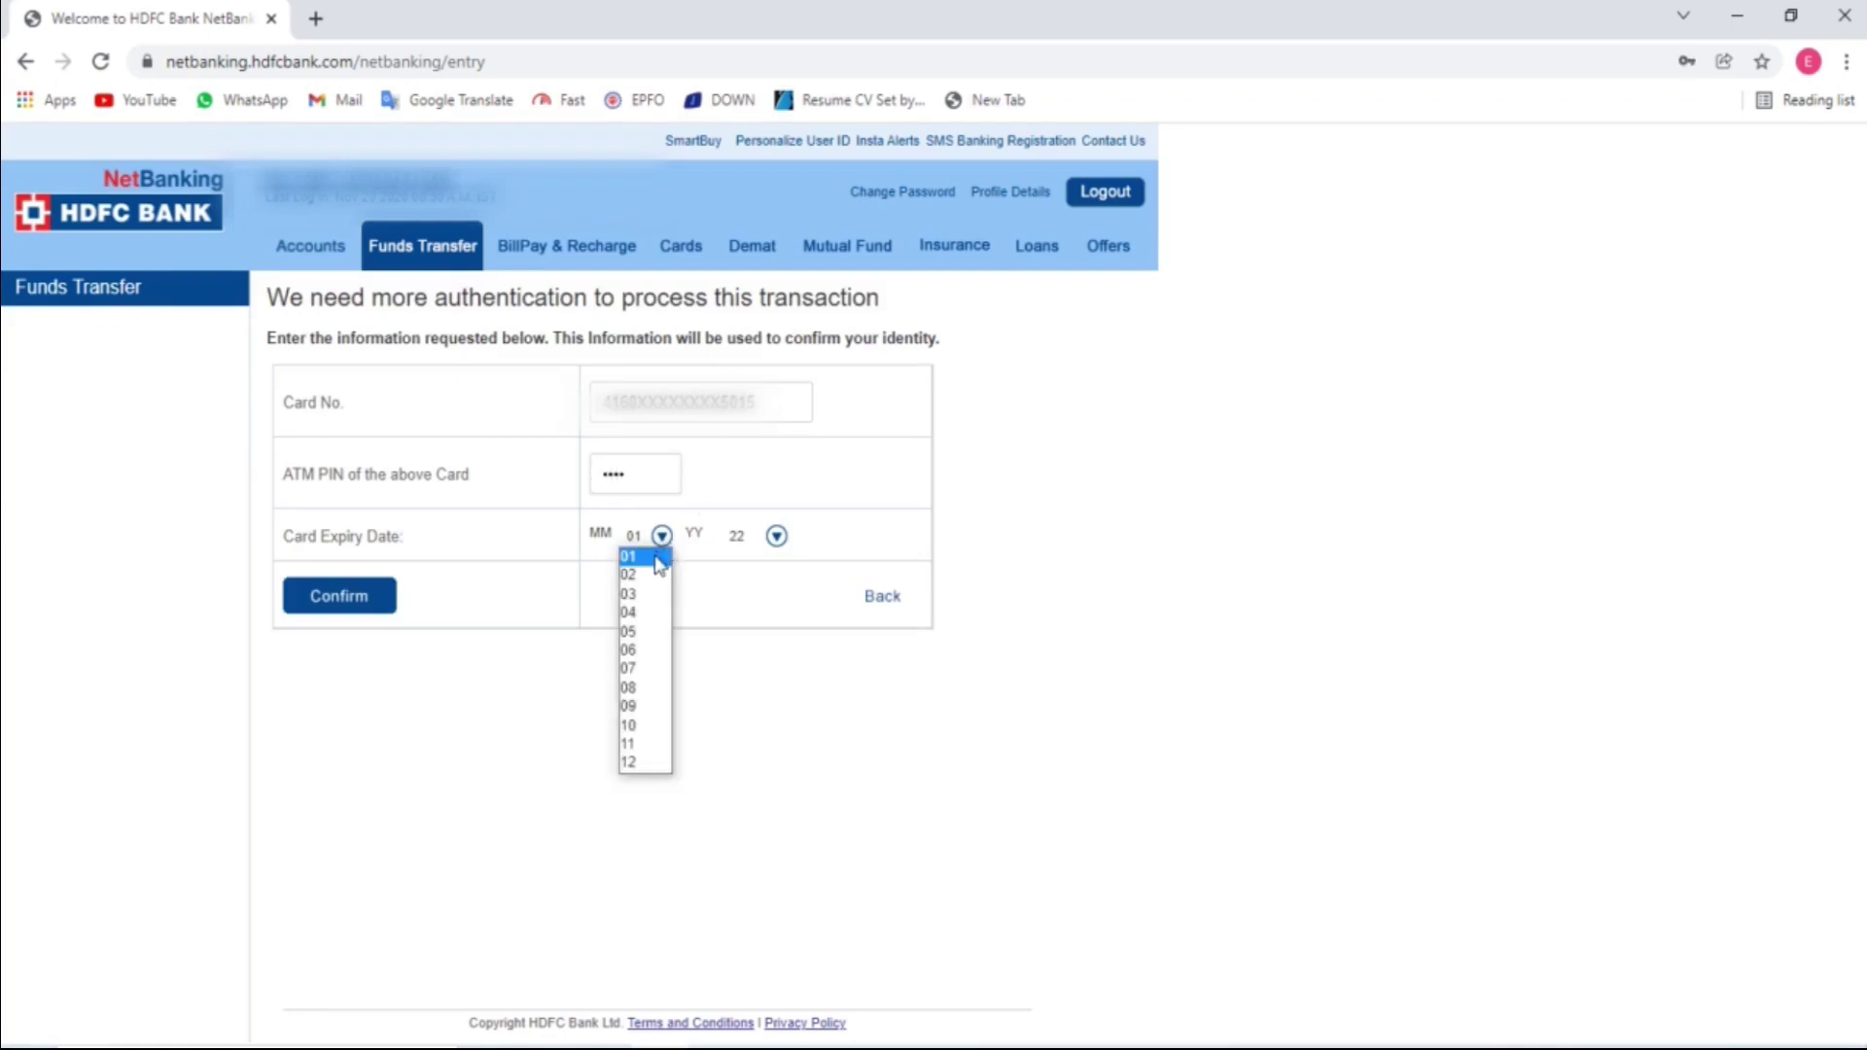
left_click(644, 724)
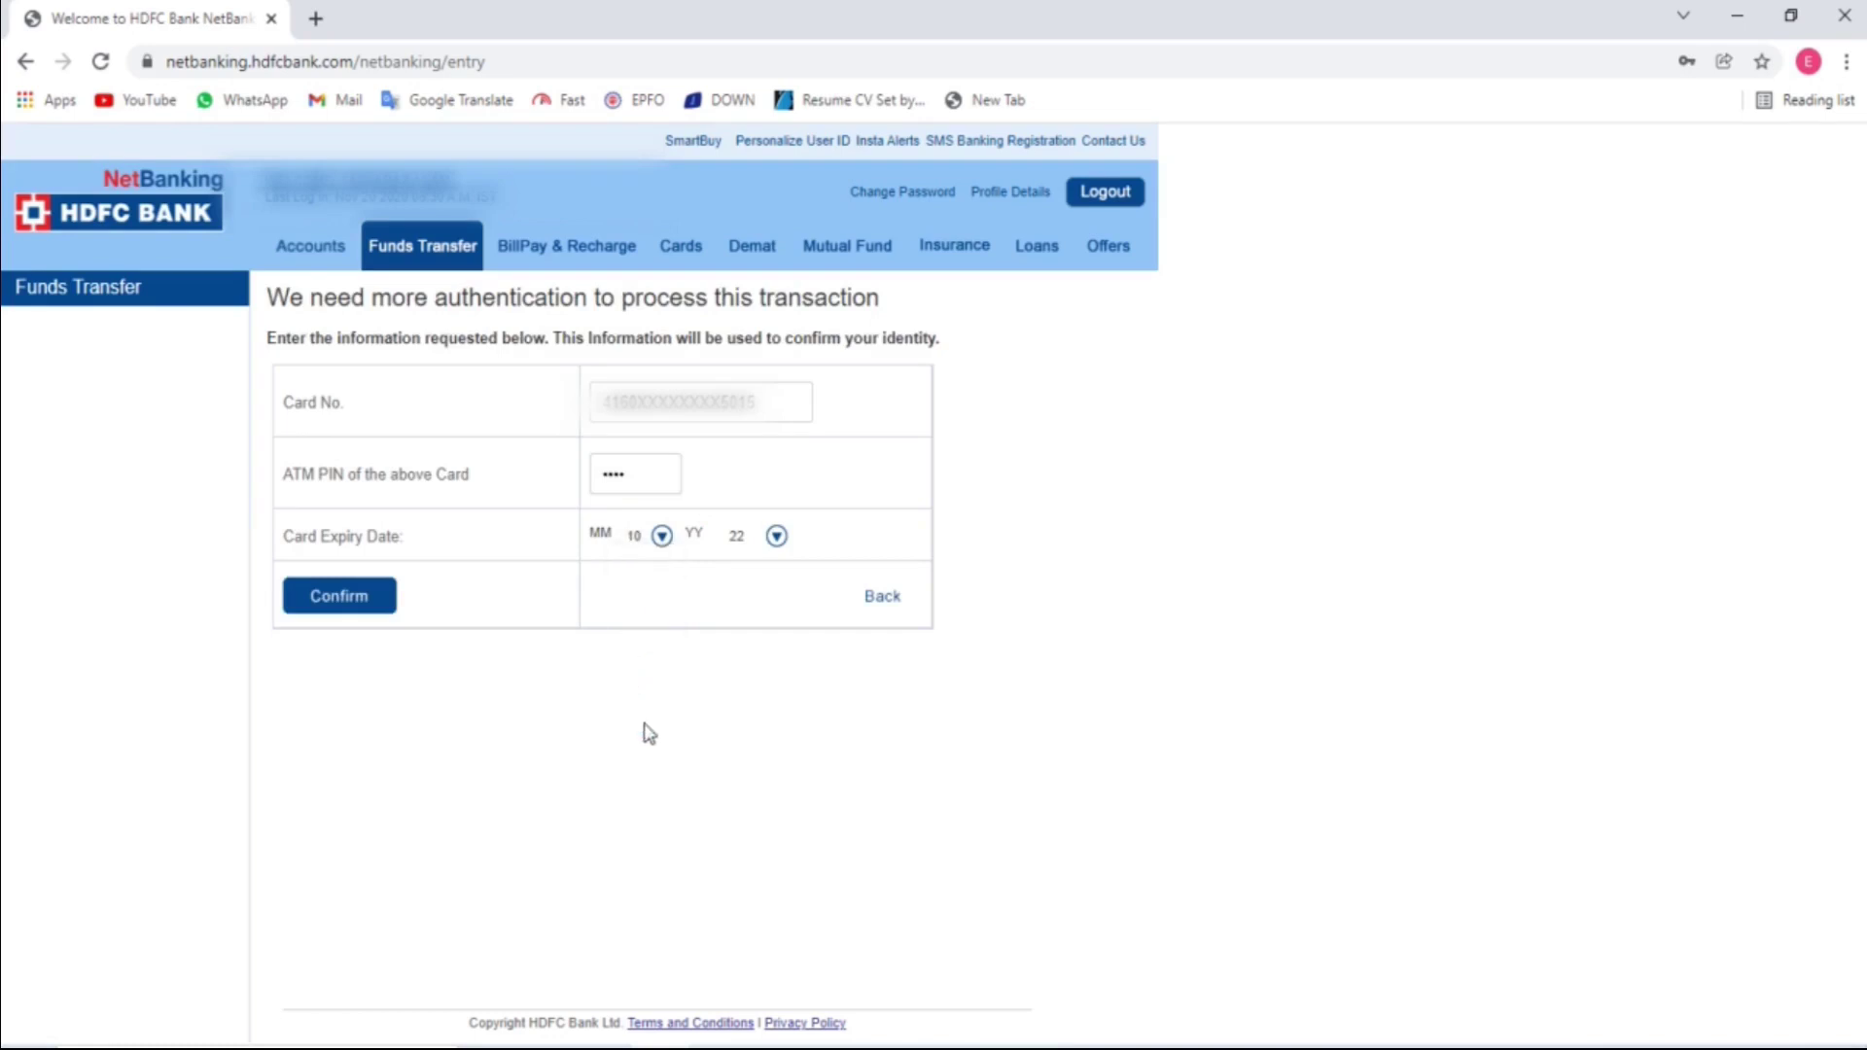
left_click(776, 535)
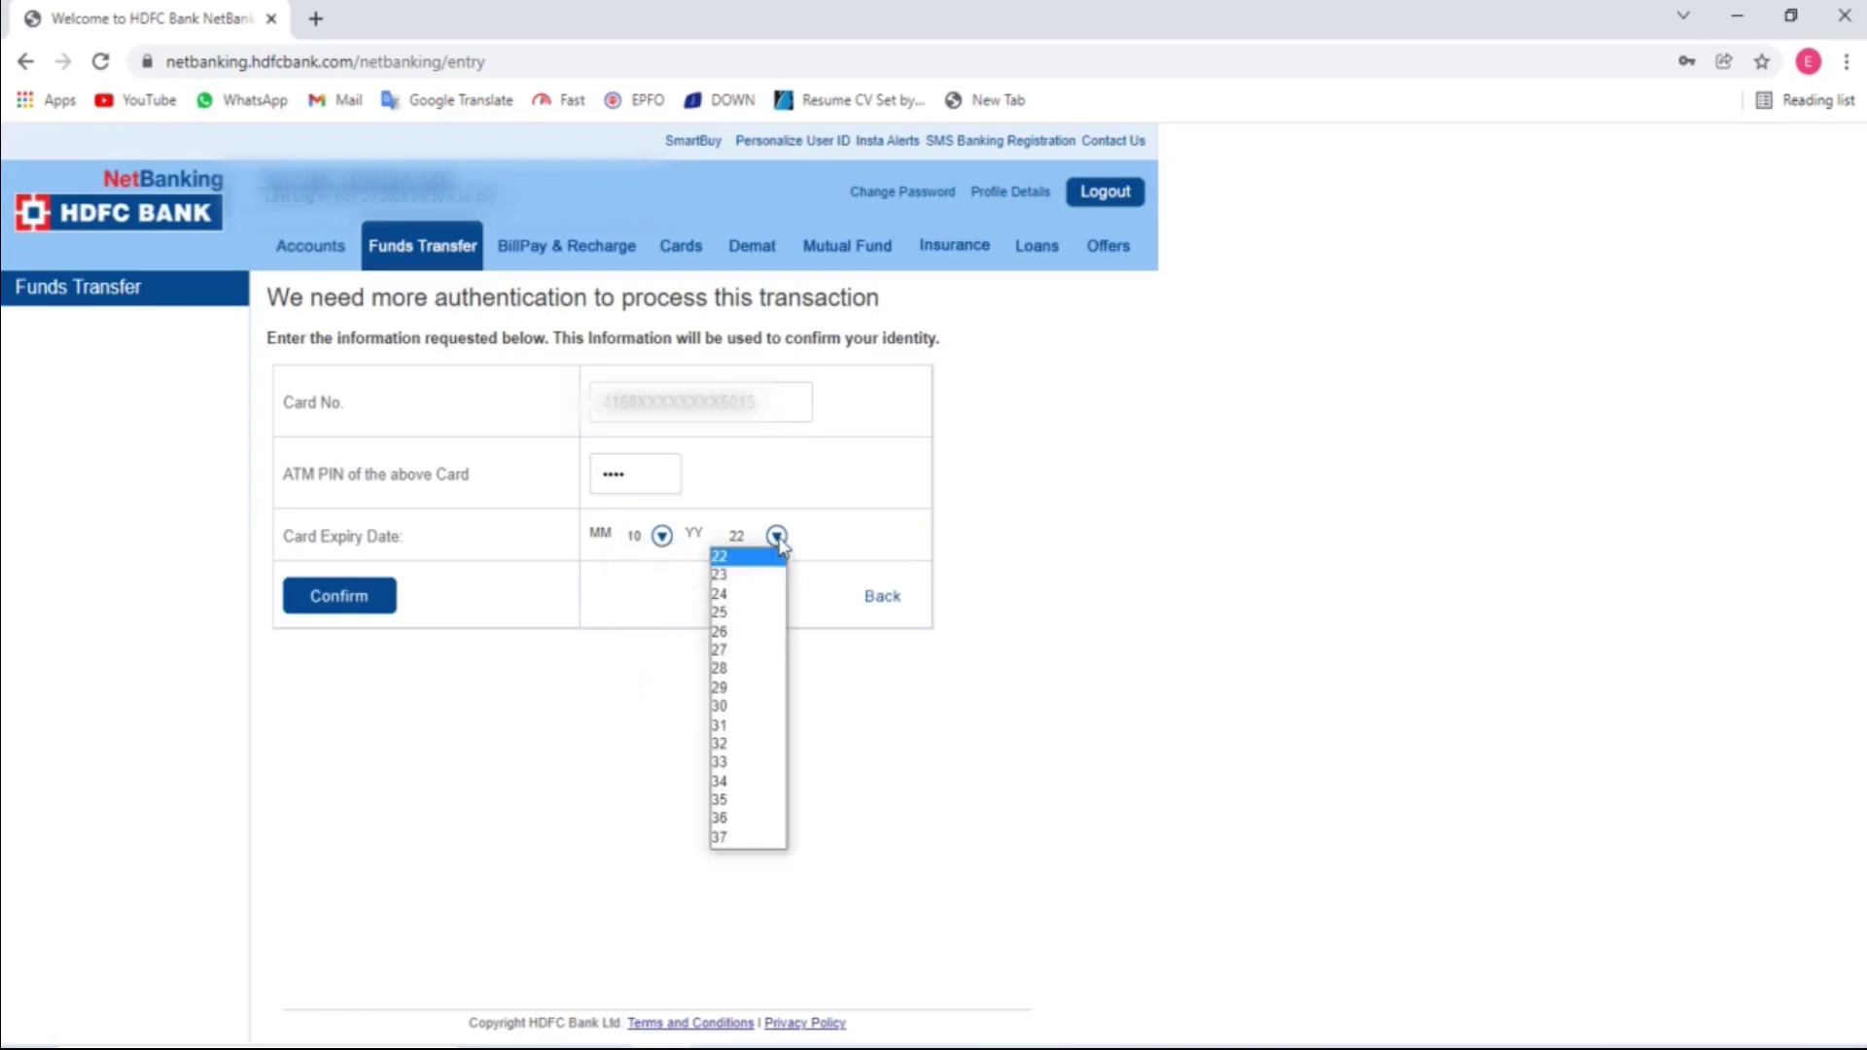
left_click(757, 614)
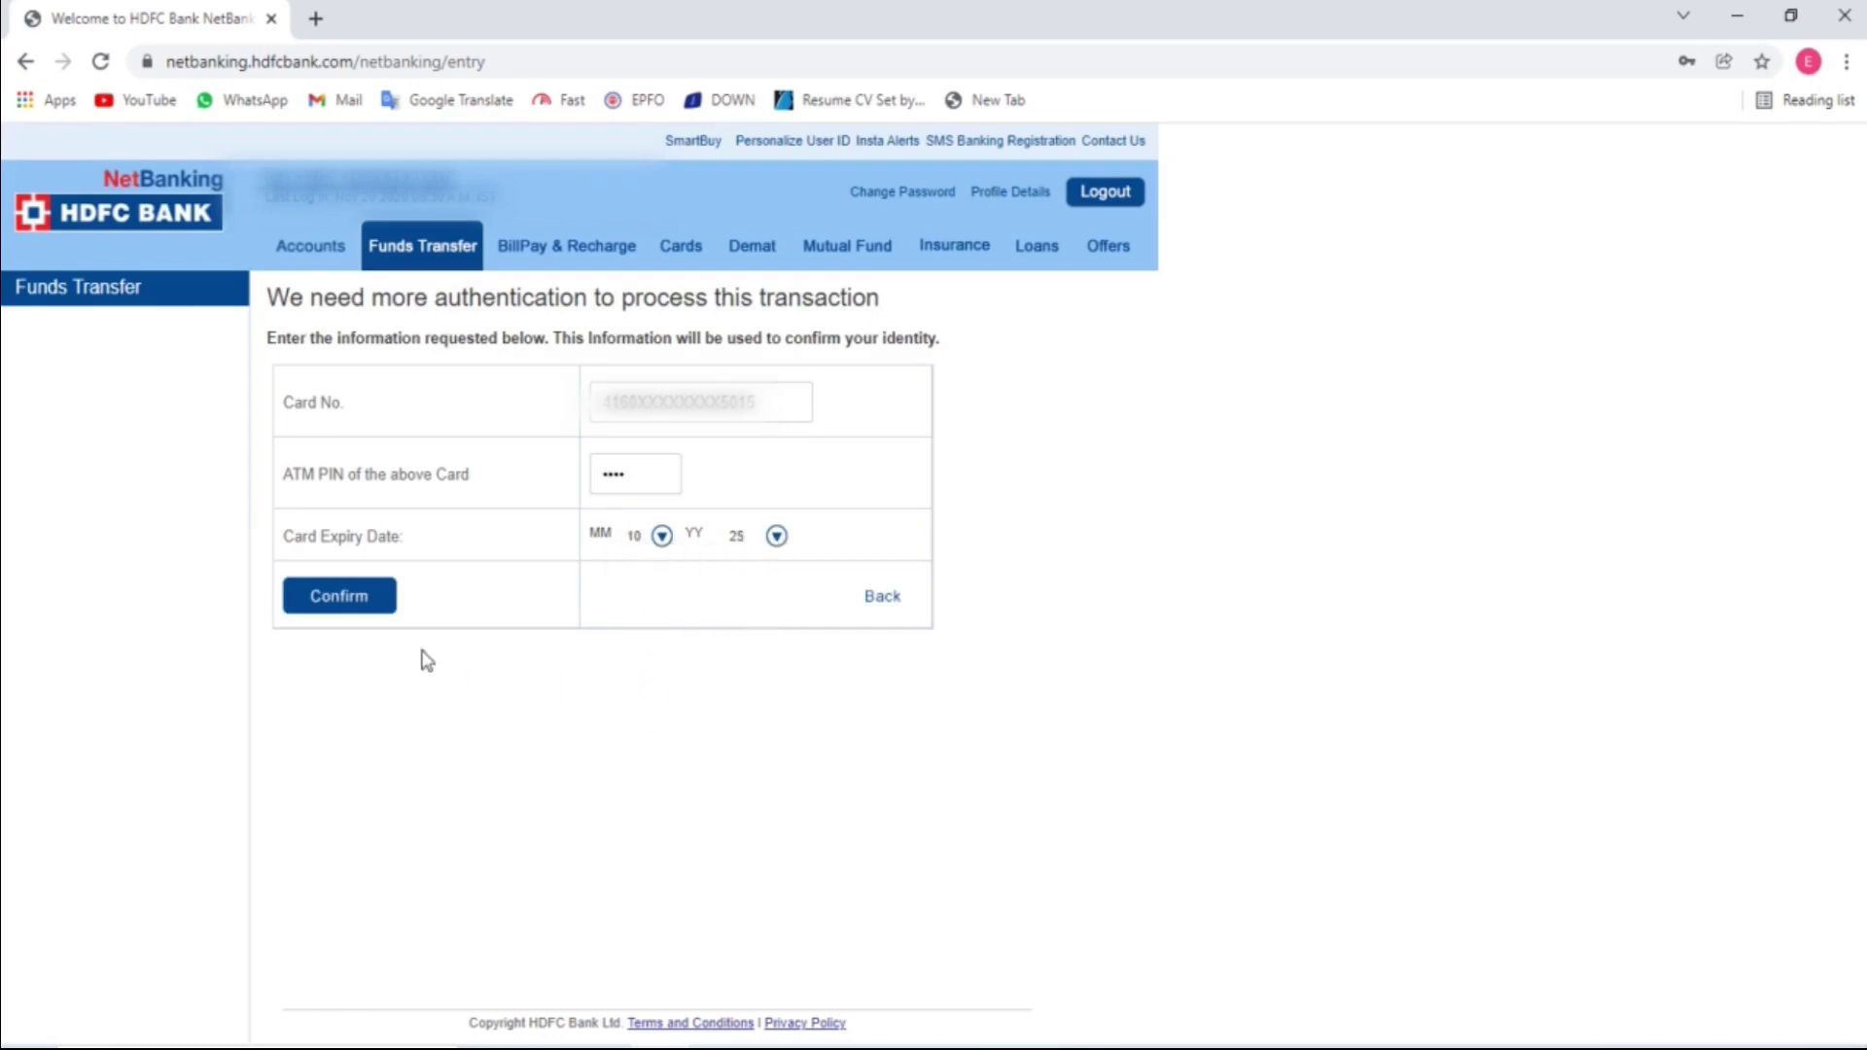
left_click(342, 600)
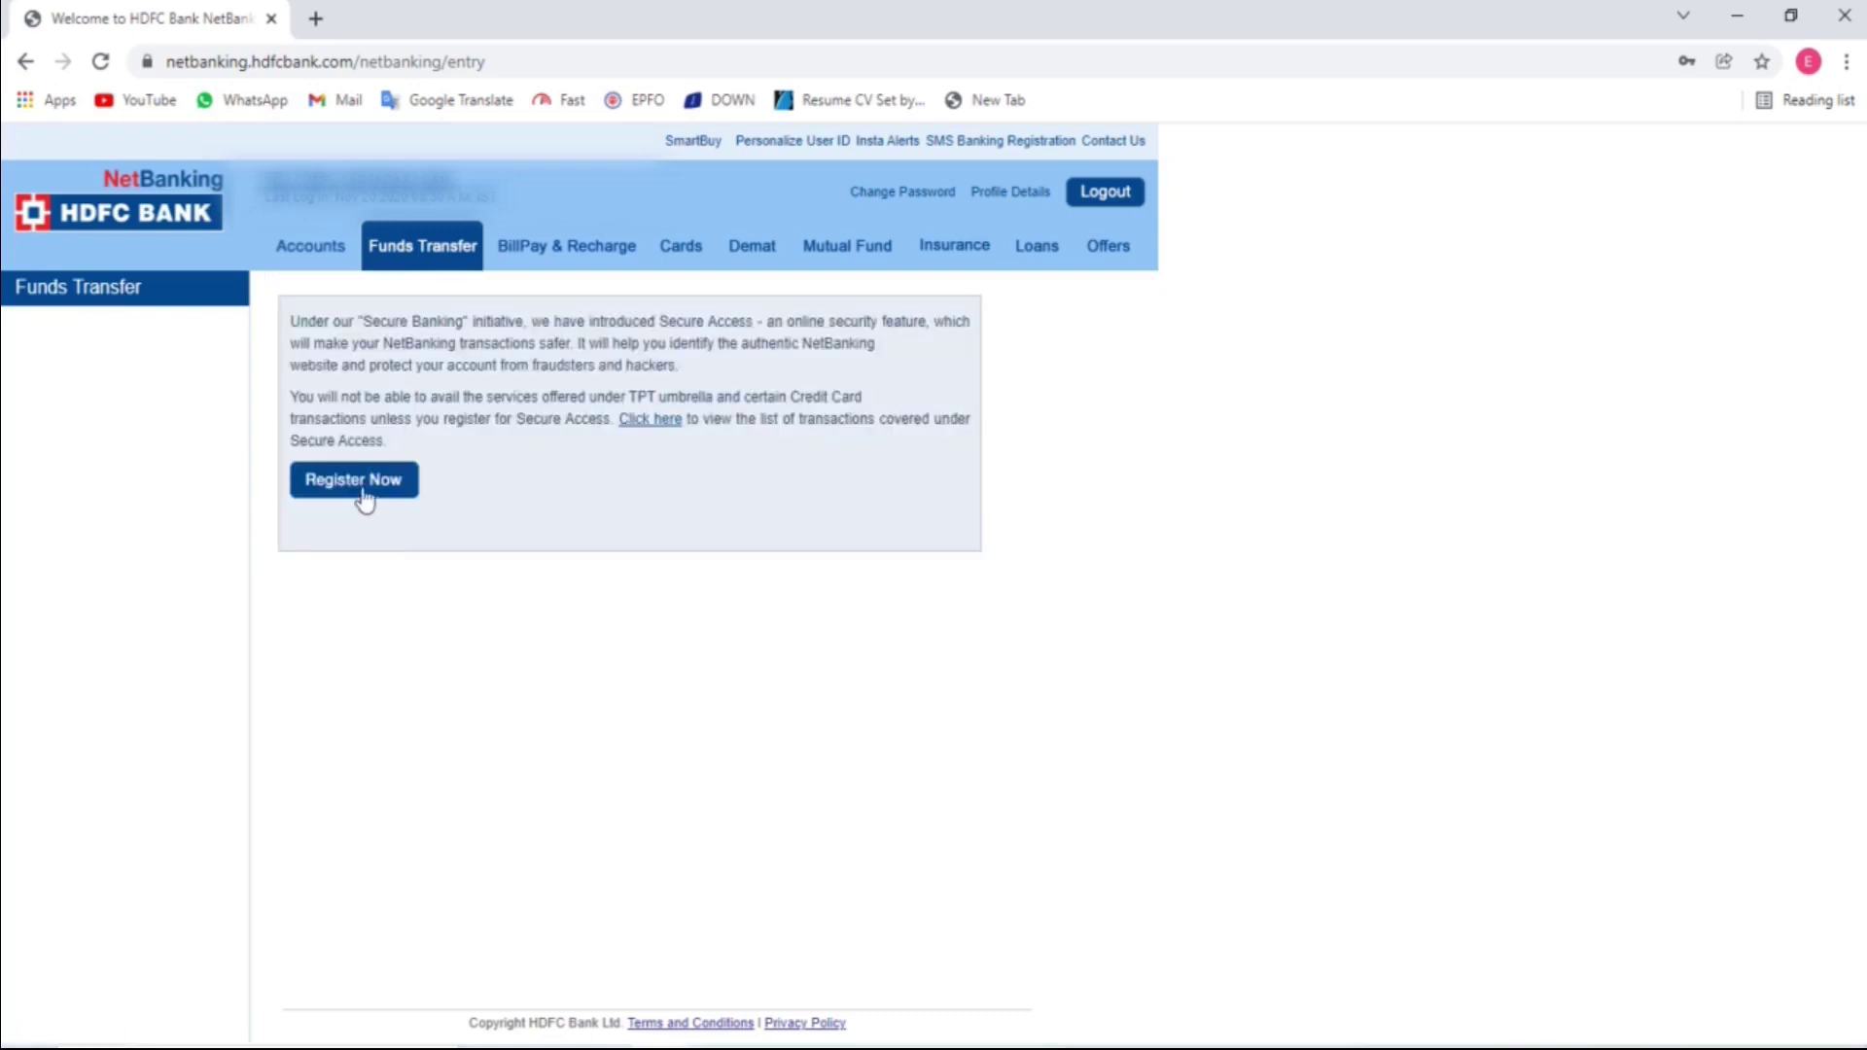
- Confirm the registered mobile number and verify with the one-time password
left_click(340, 486)
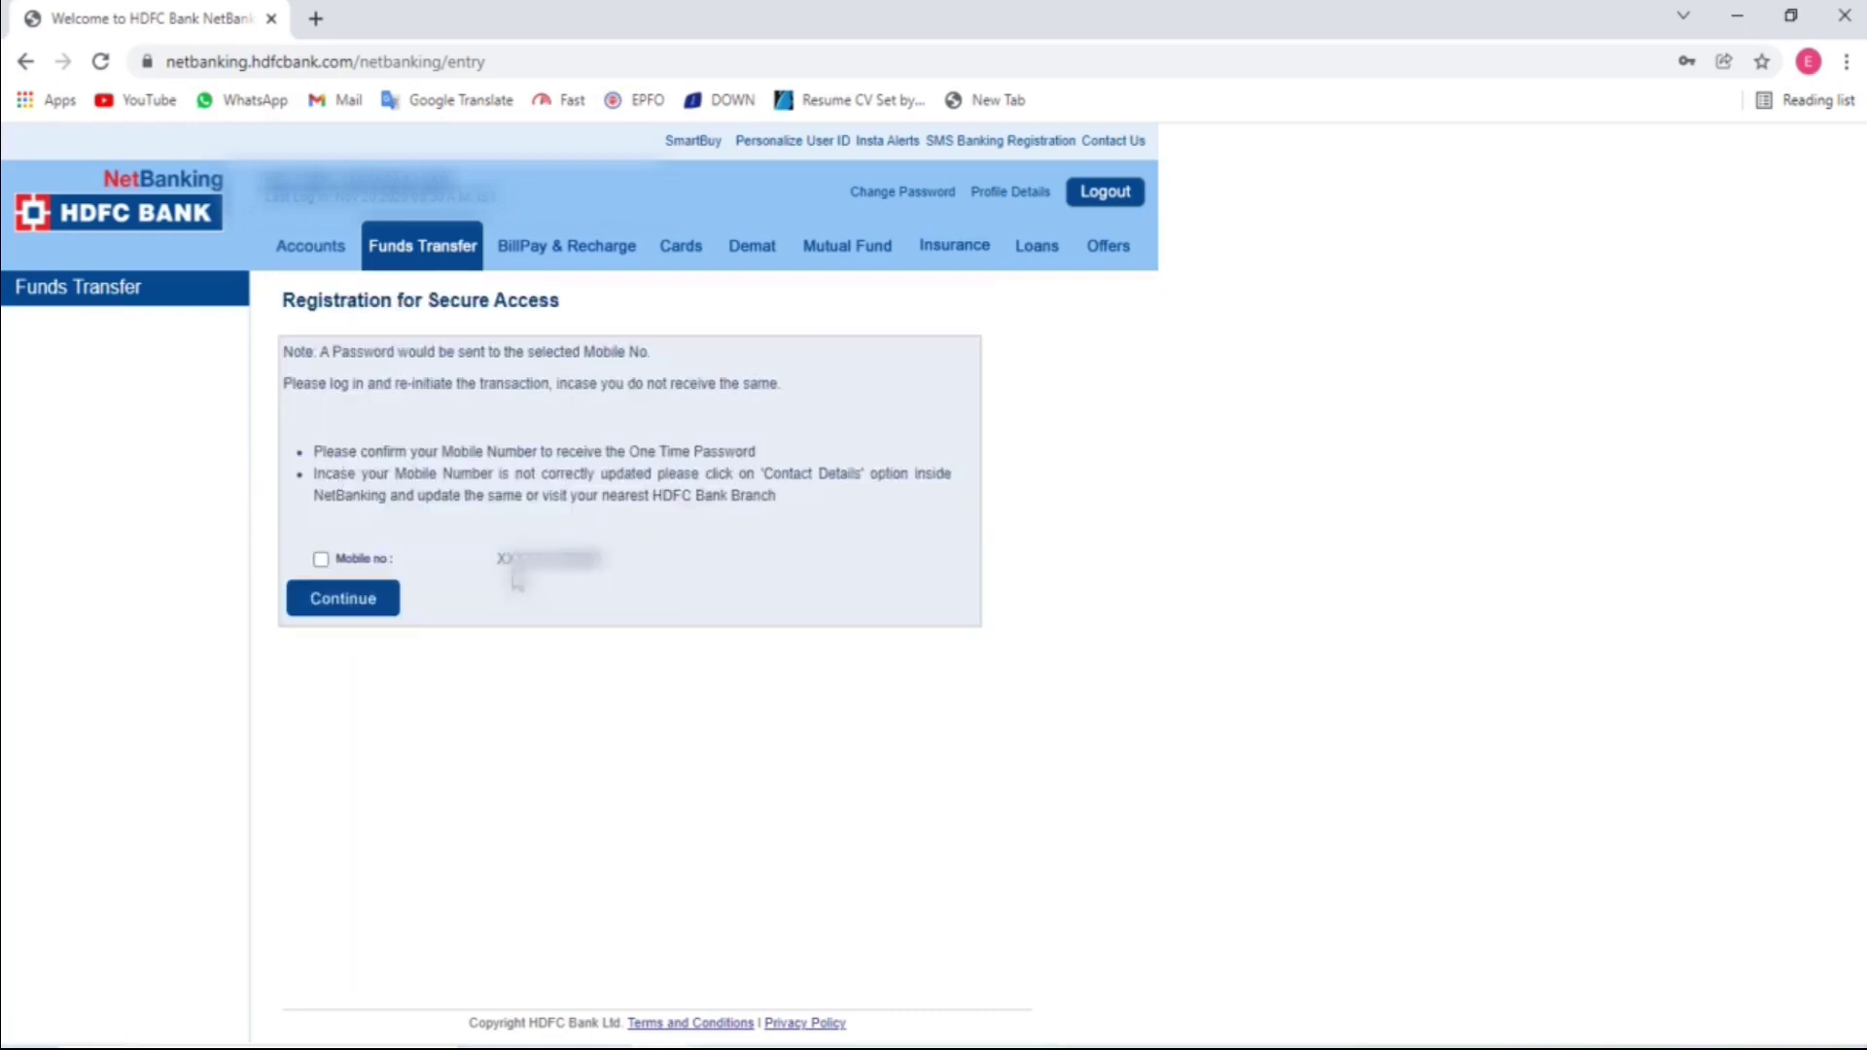
left_click(321, 560)
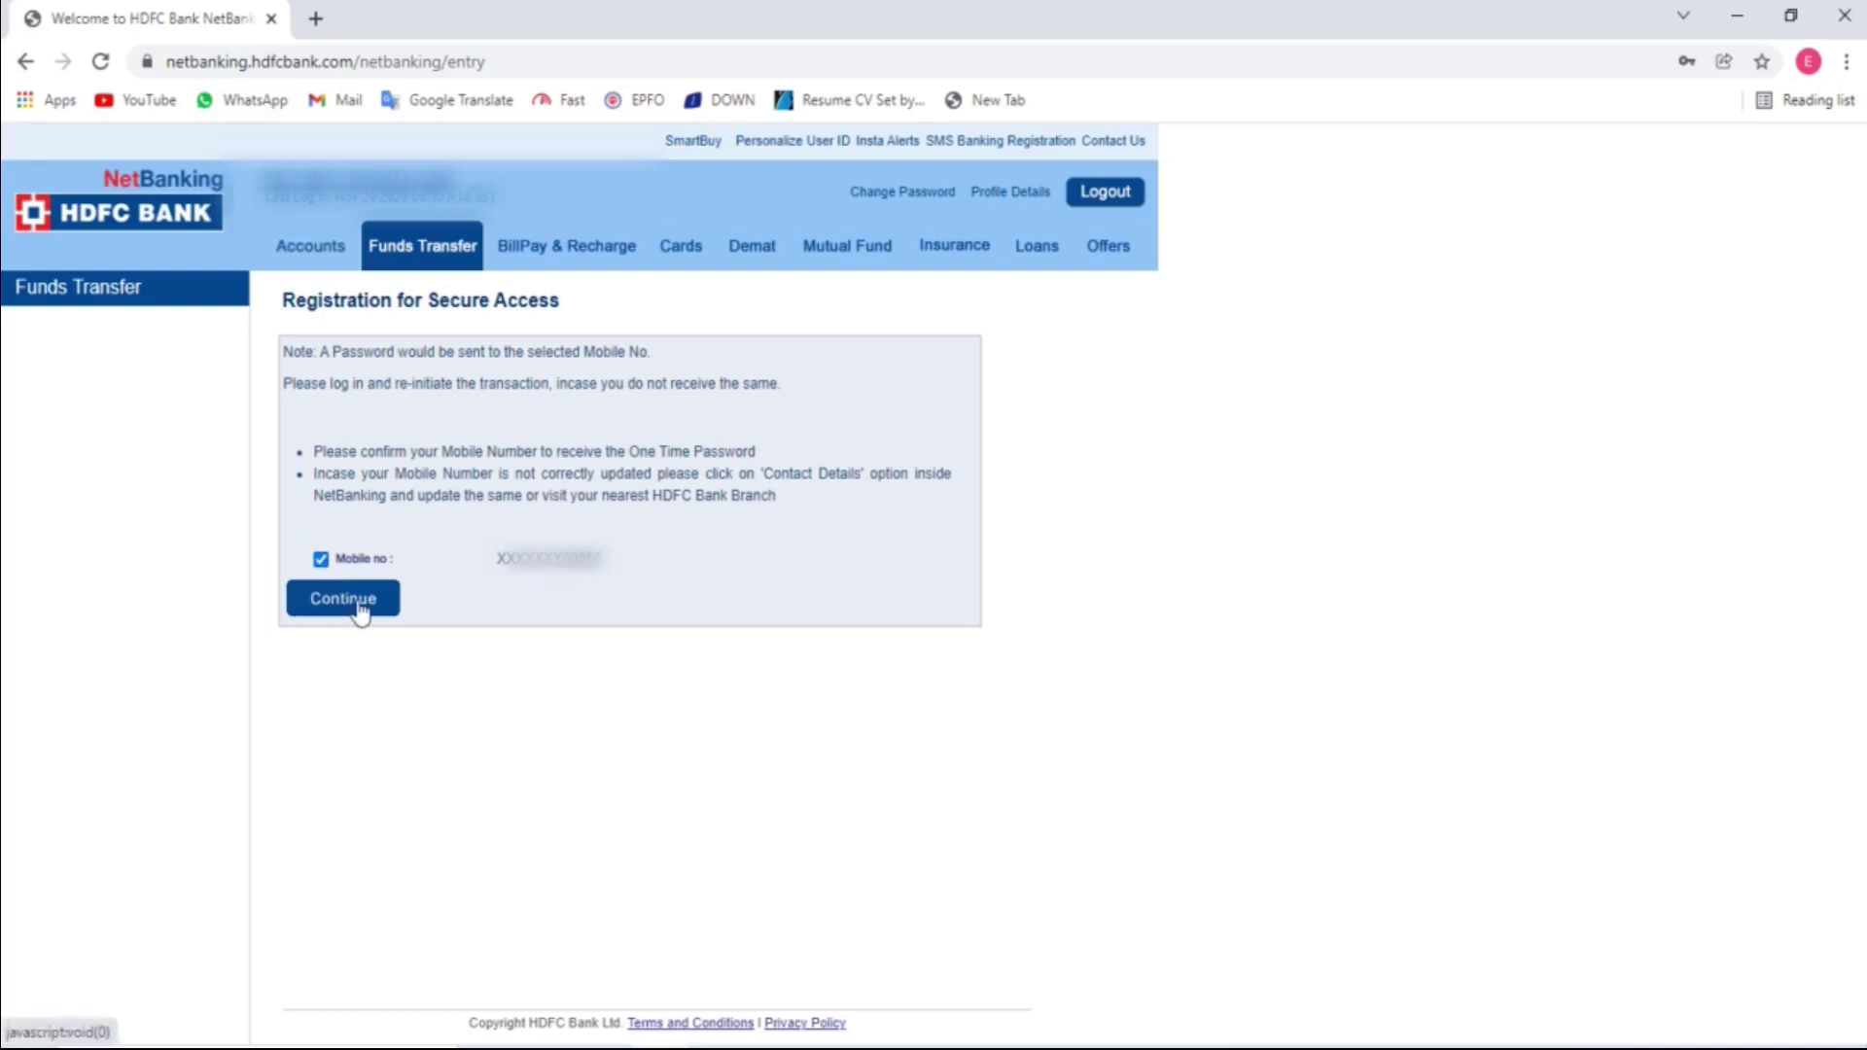
left_click(357, 610)
left_click(504, 422)
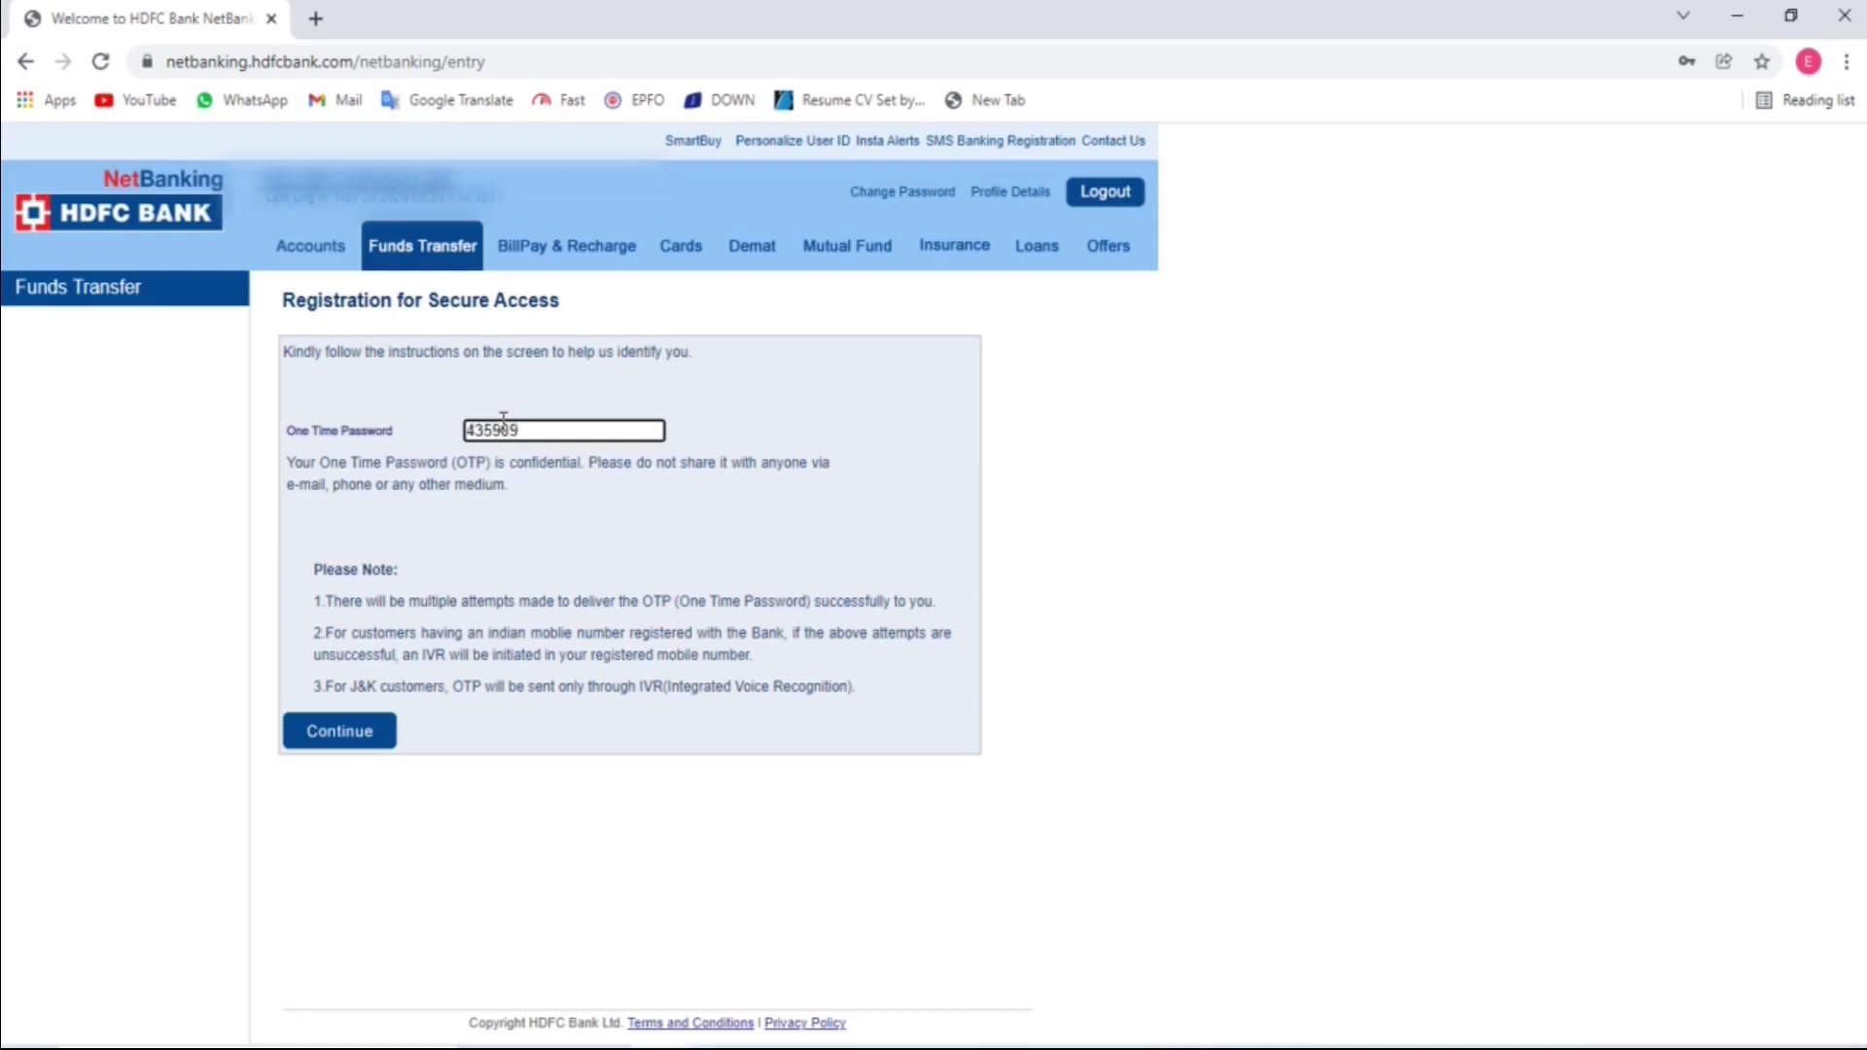
left_click(336, 733)
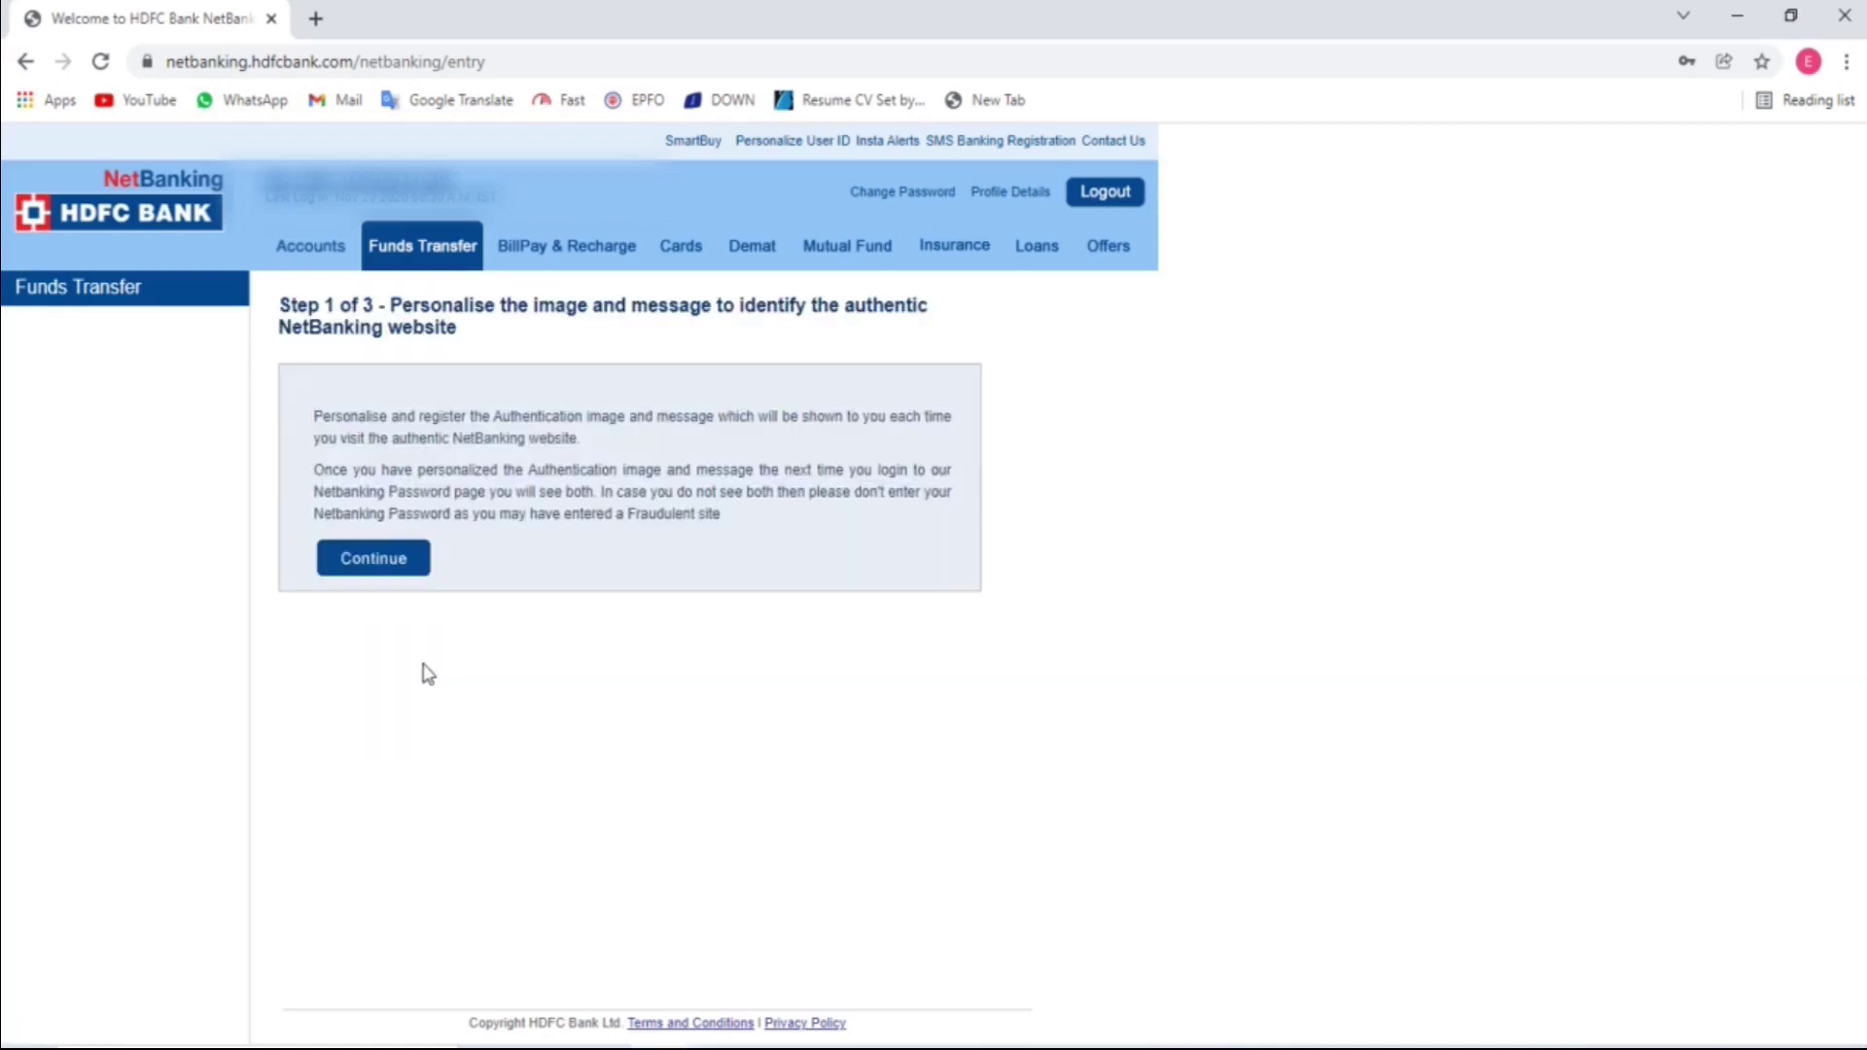
- Choose the red table image from the House and Home category as the authentication image
left_click(368, 563)
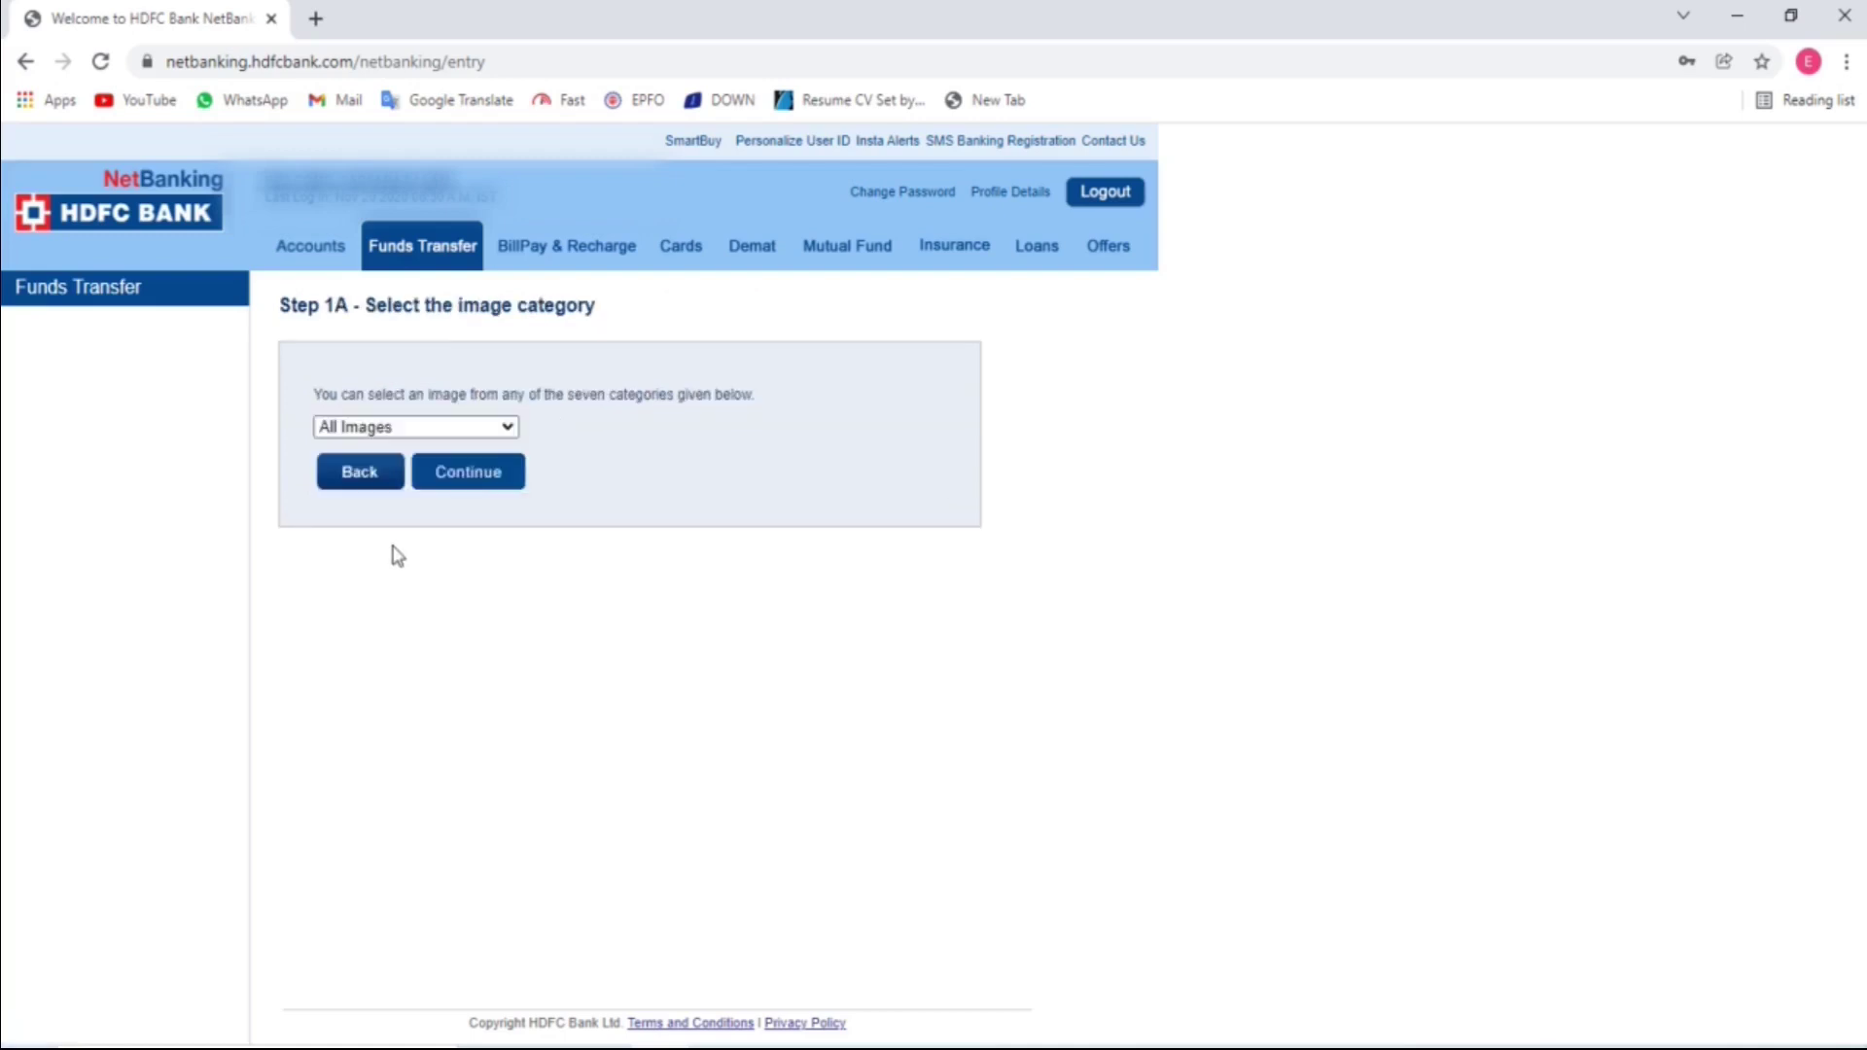
left_click(507, 428)
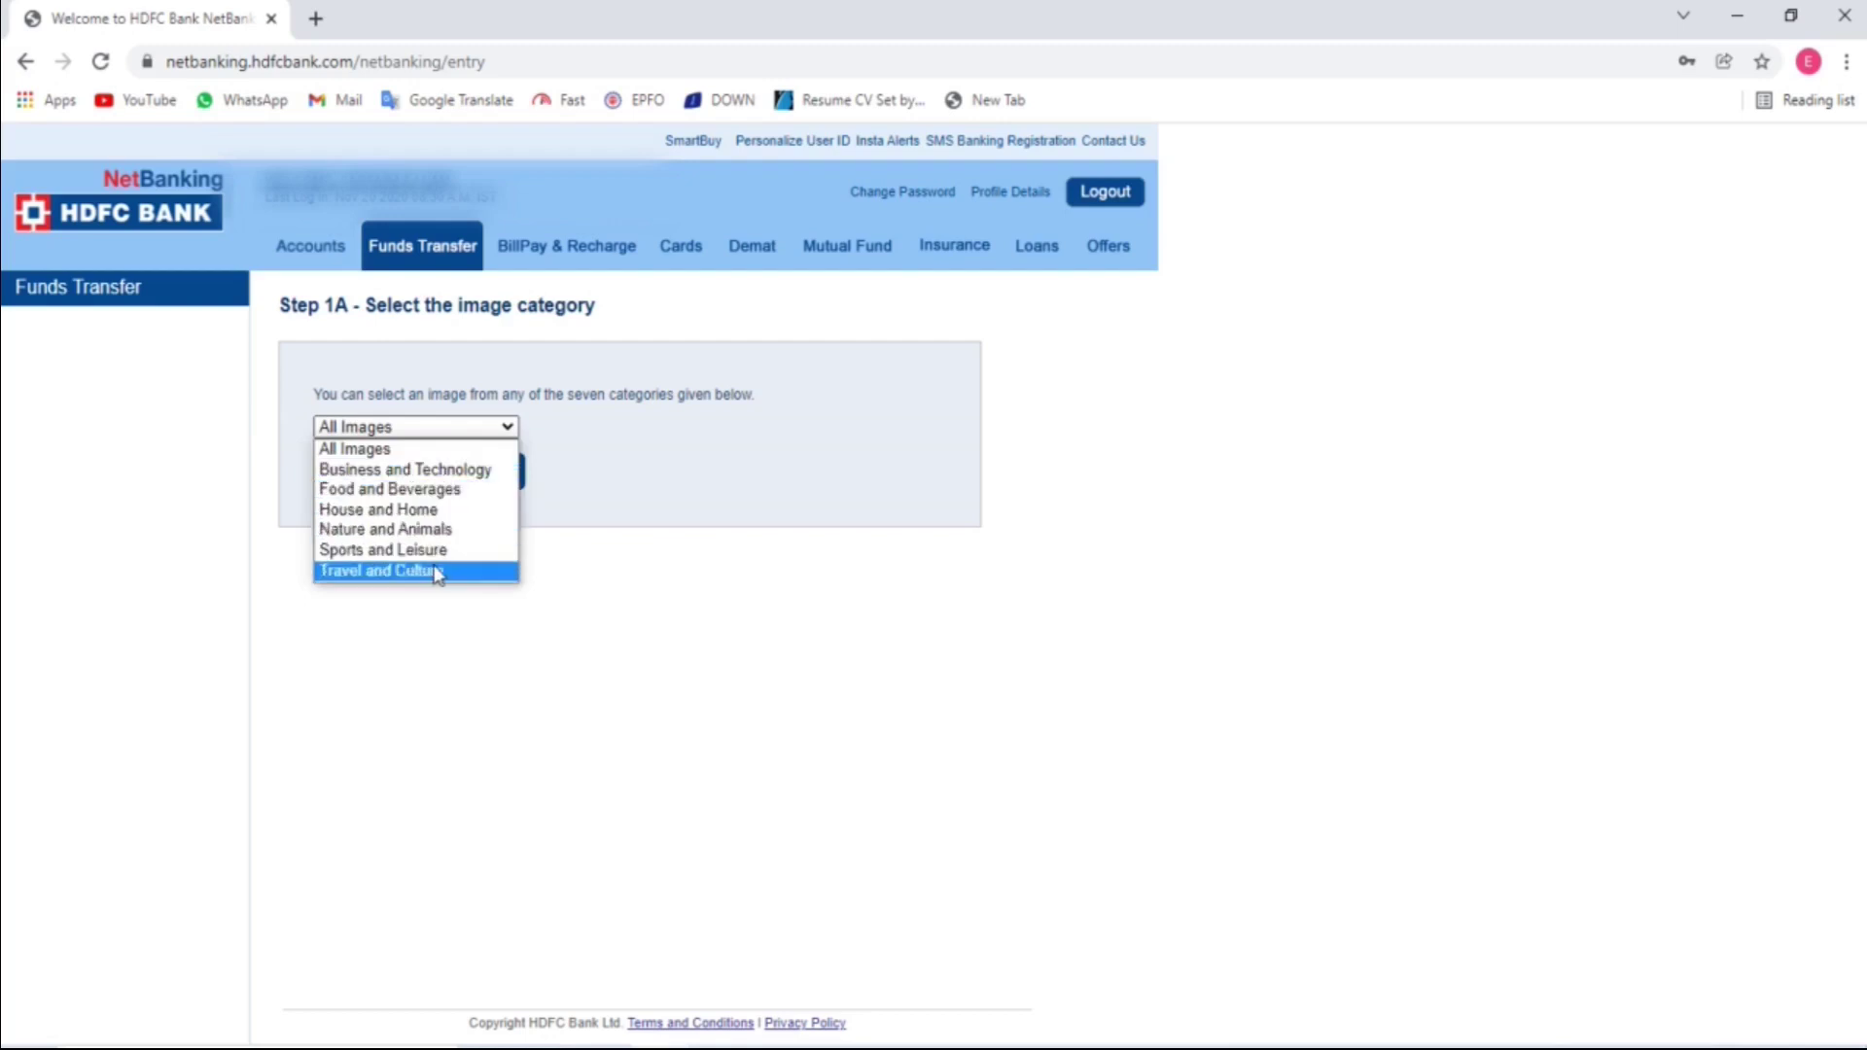
left_click(438, 512)
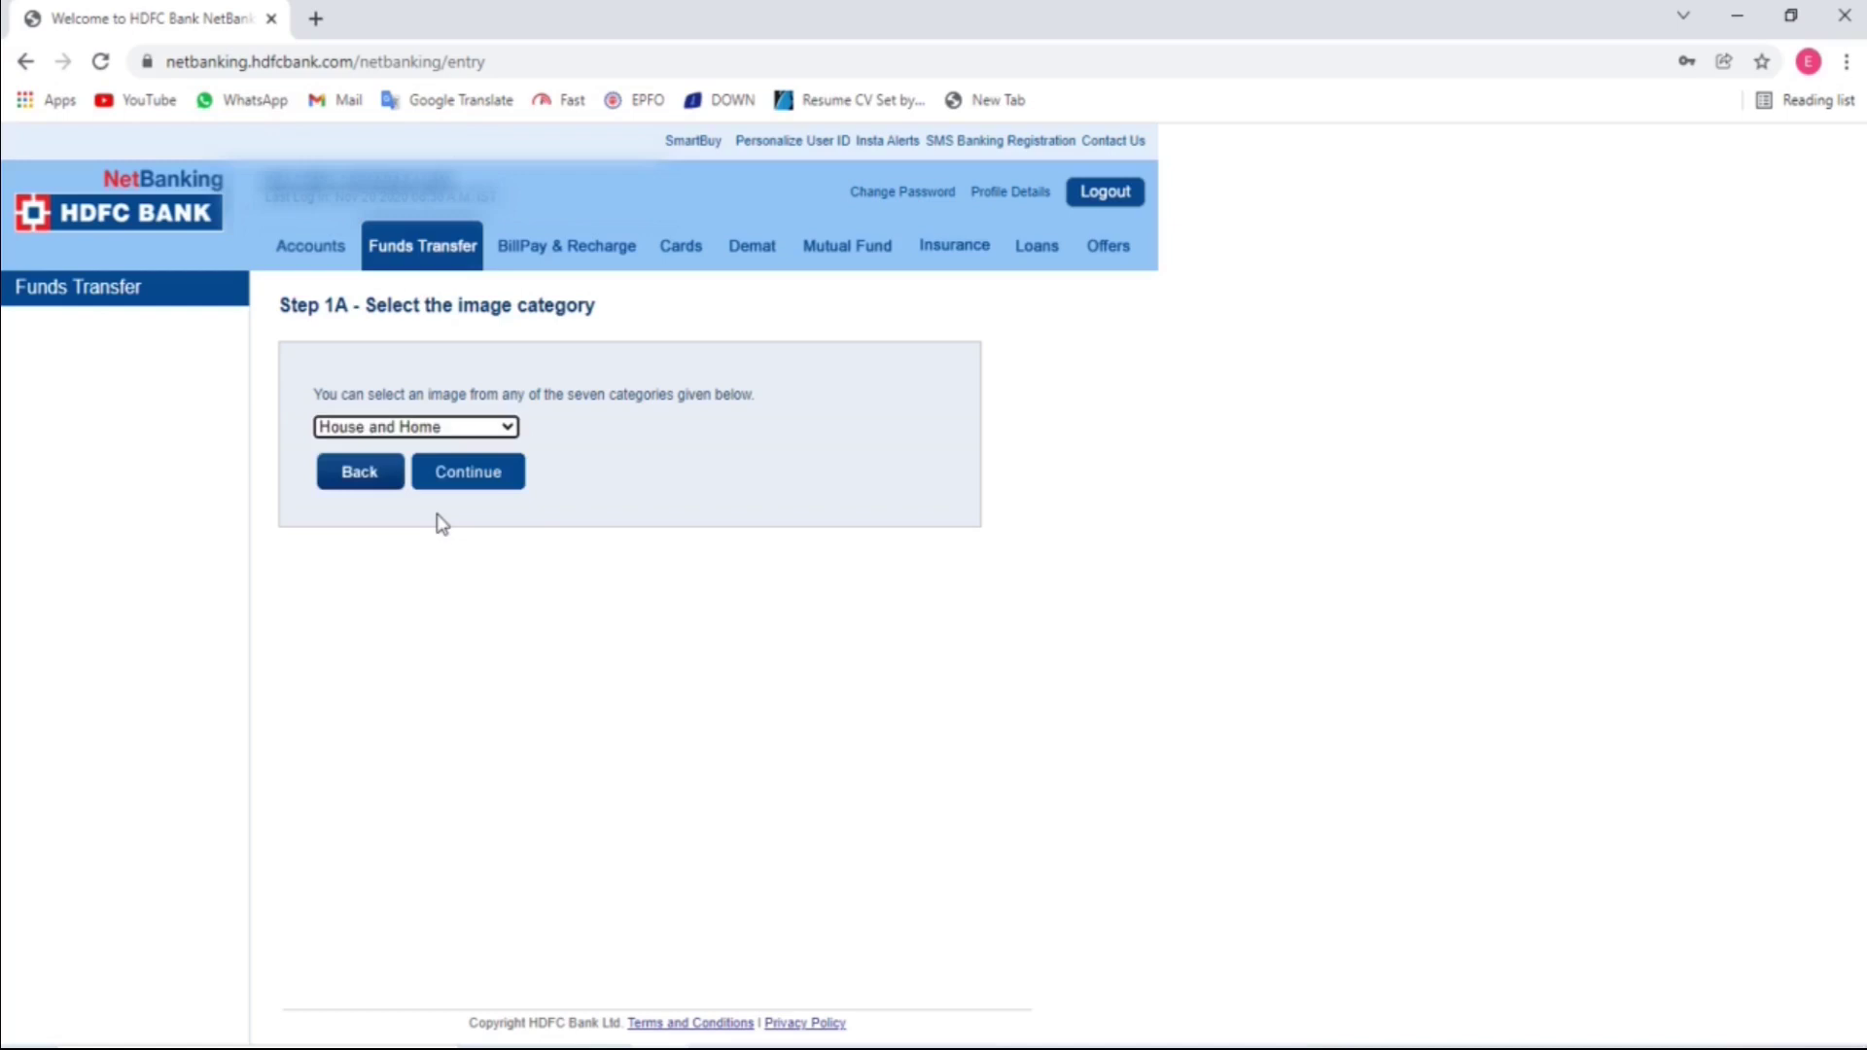
left_click(473, 476)
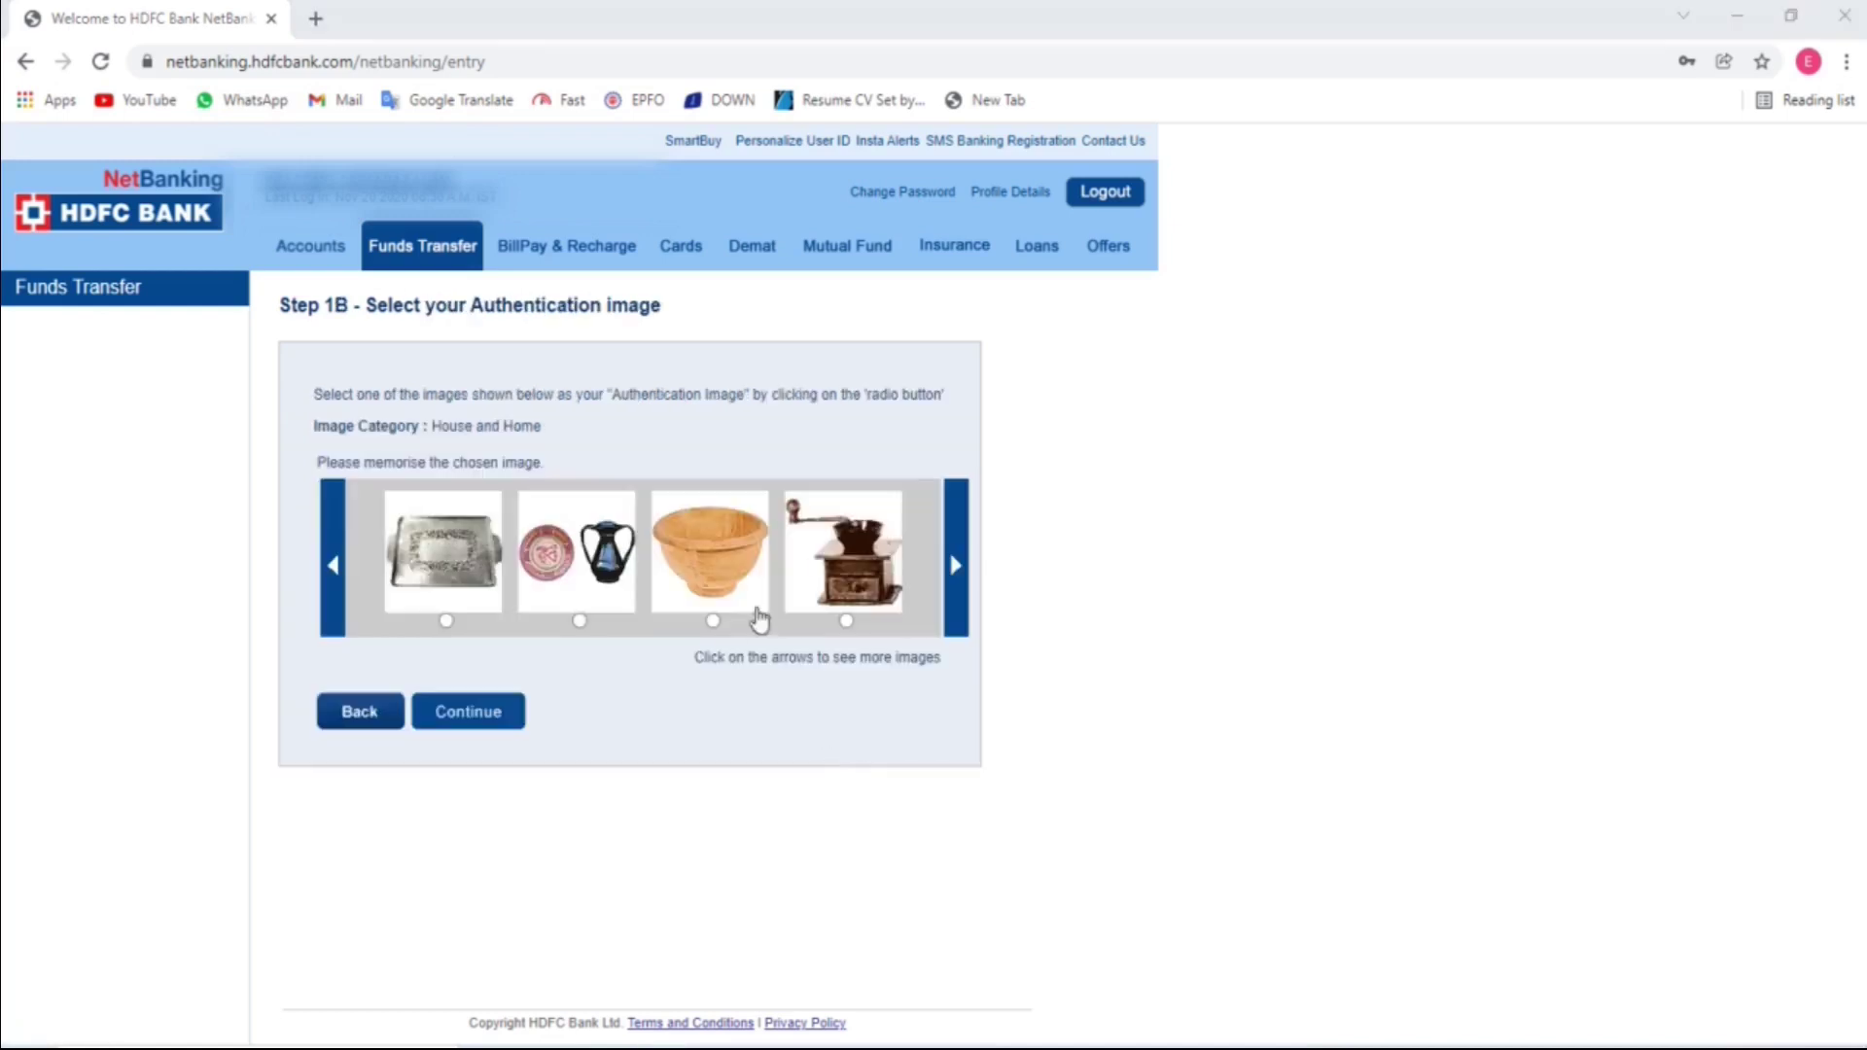
left_click(954, 569)
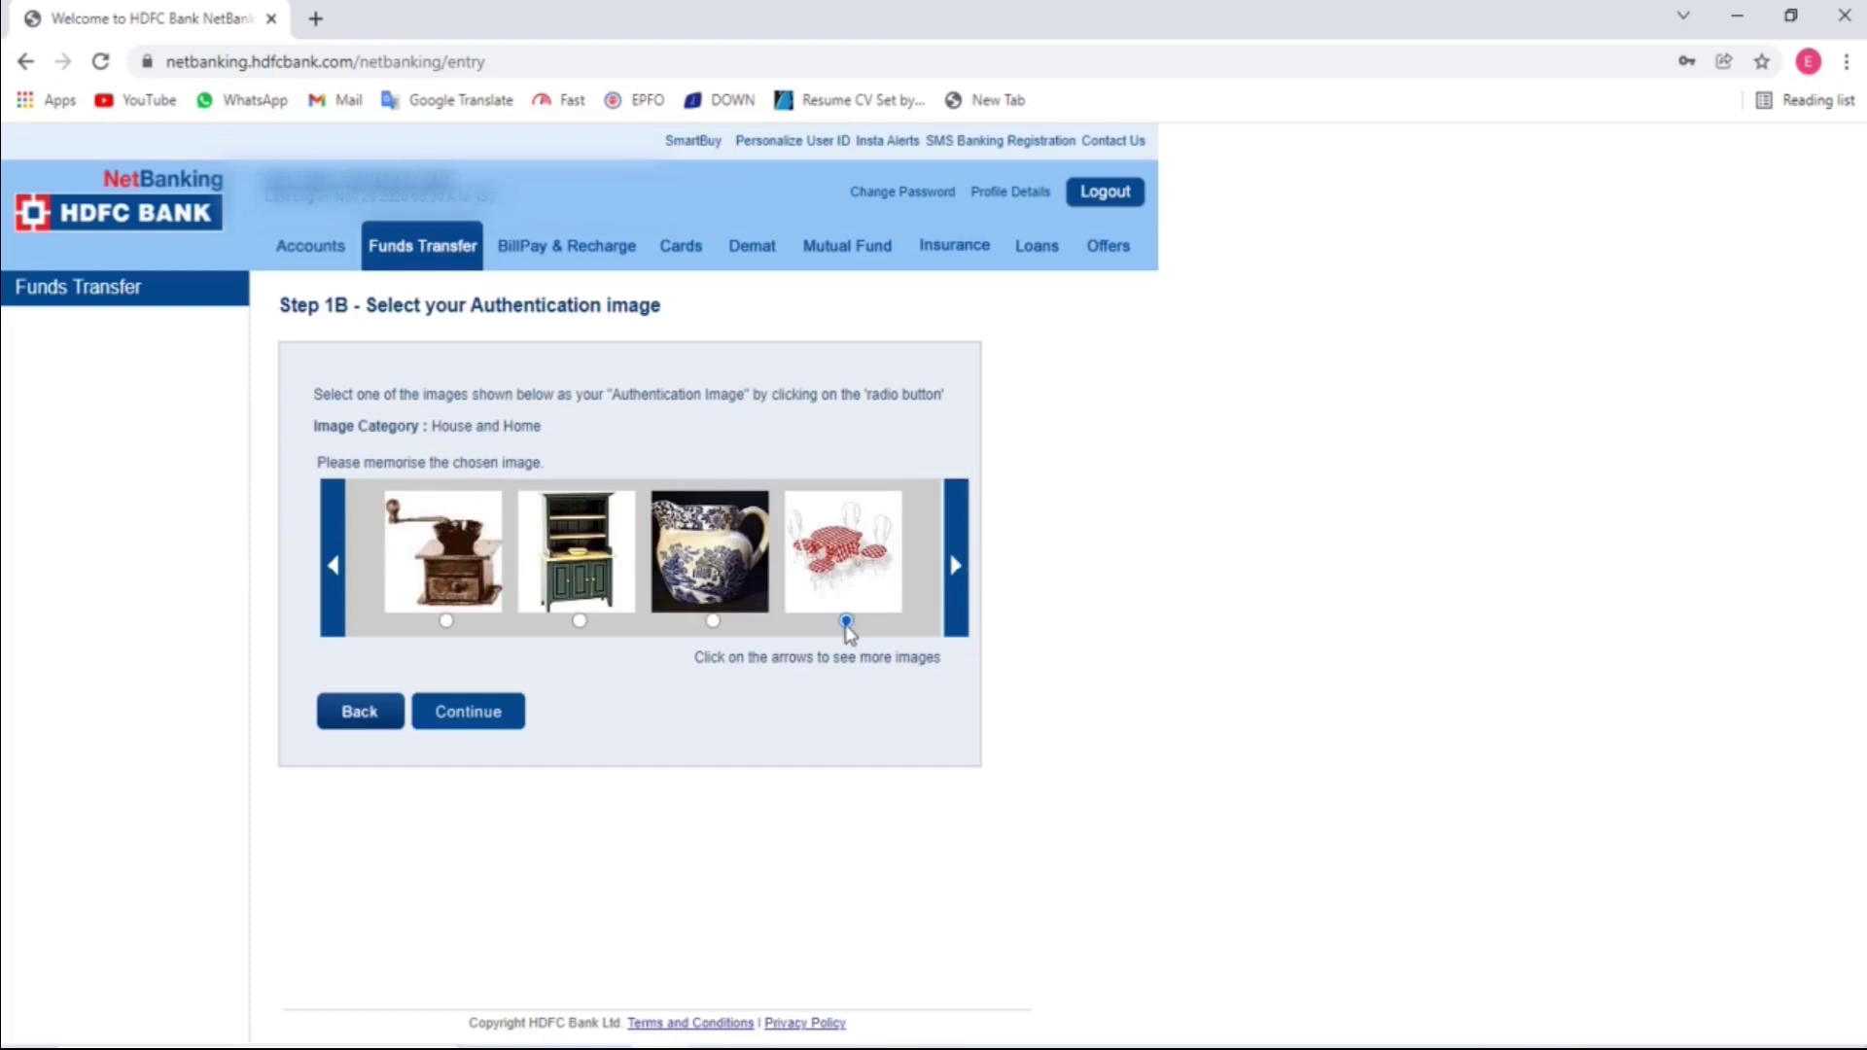
left_click(485, 715)
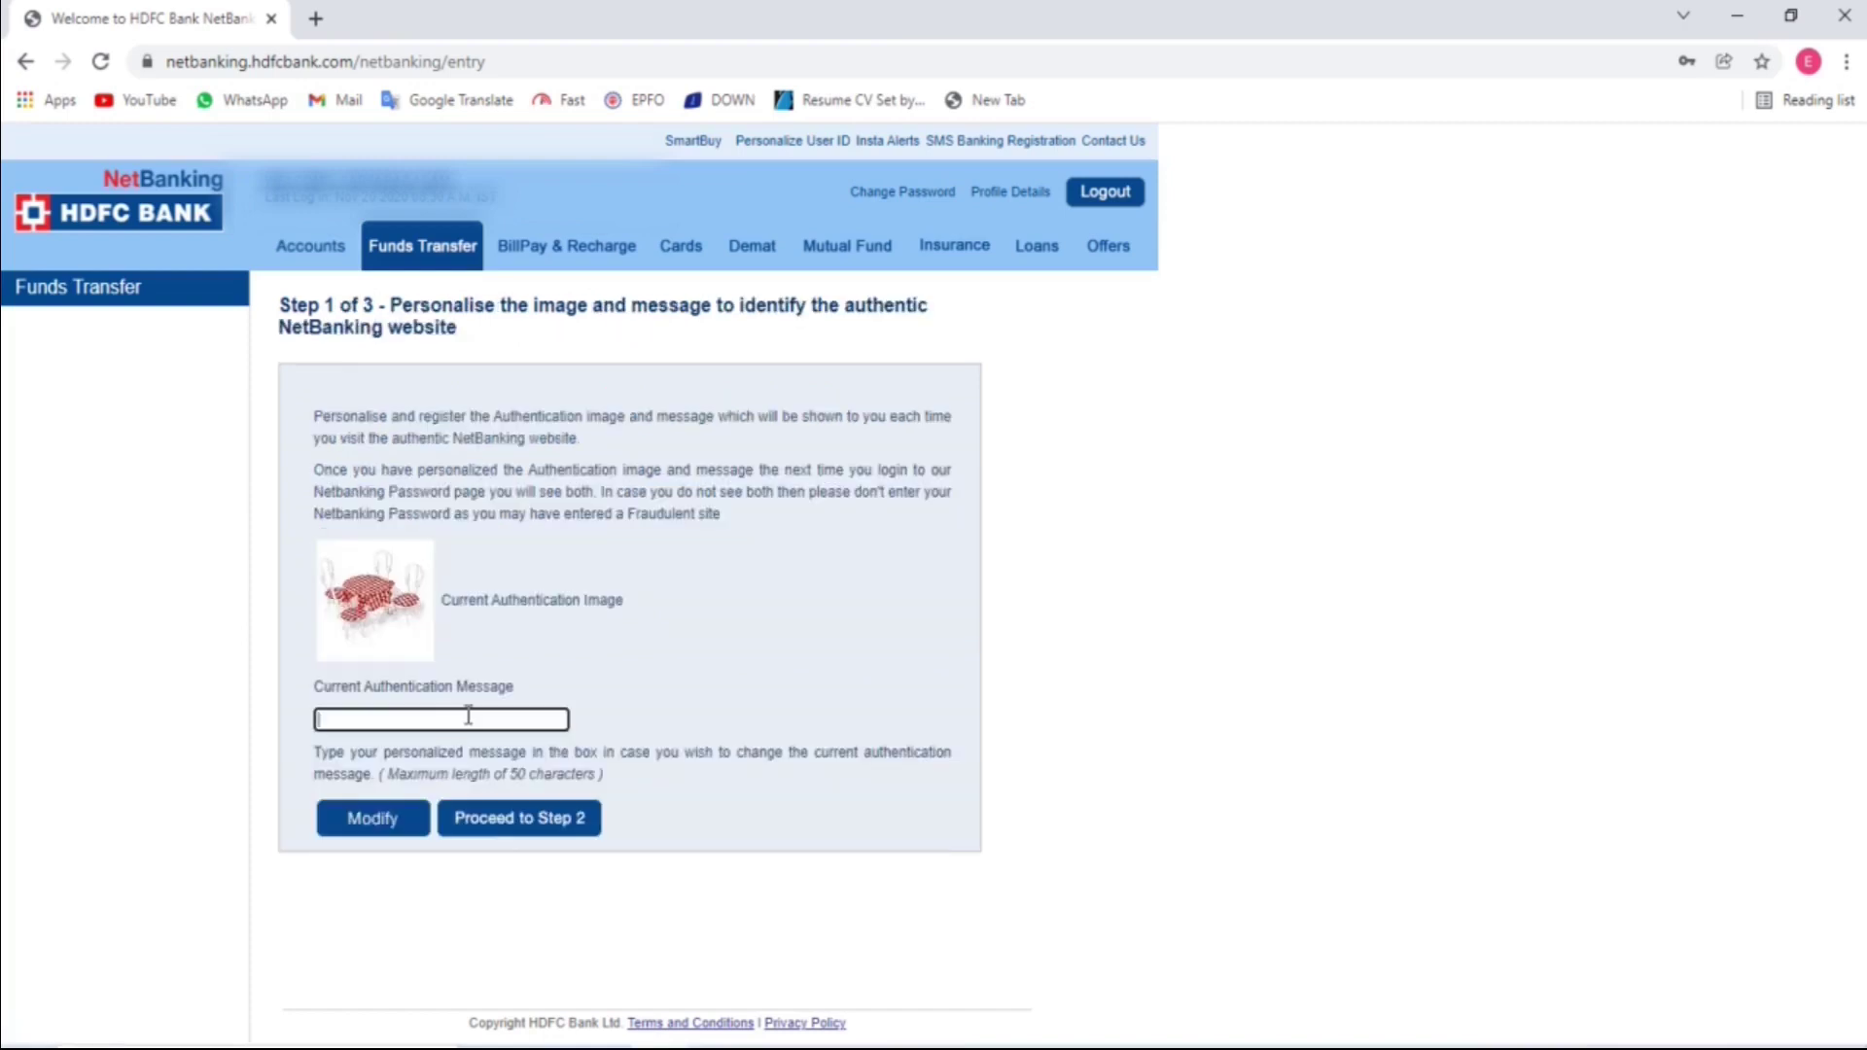
- Set the authentication message to 'WELCOME TO HDFC BANK' and proceed to Step 2
left_click(468, 716)
type("WELCOME TO HDFC BANK")
left_click(483, 823)
left_click_drag(281, 306, 795, 313)
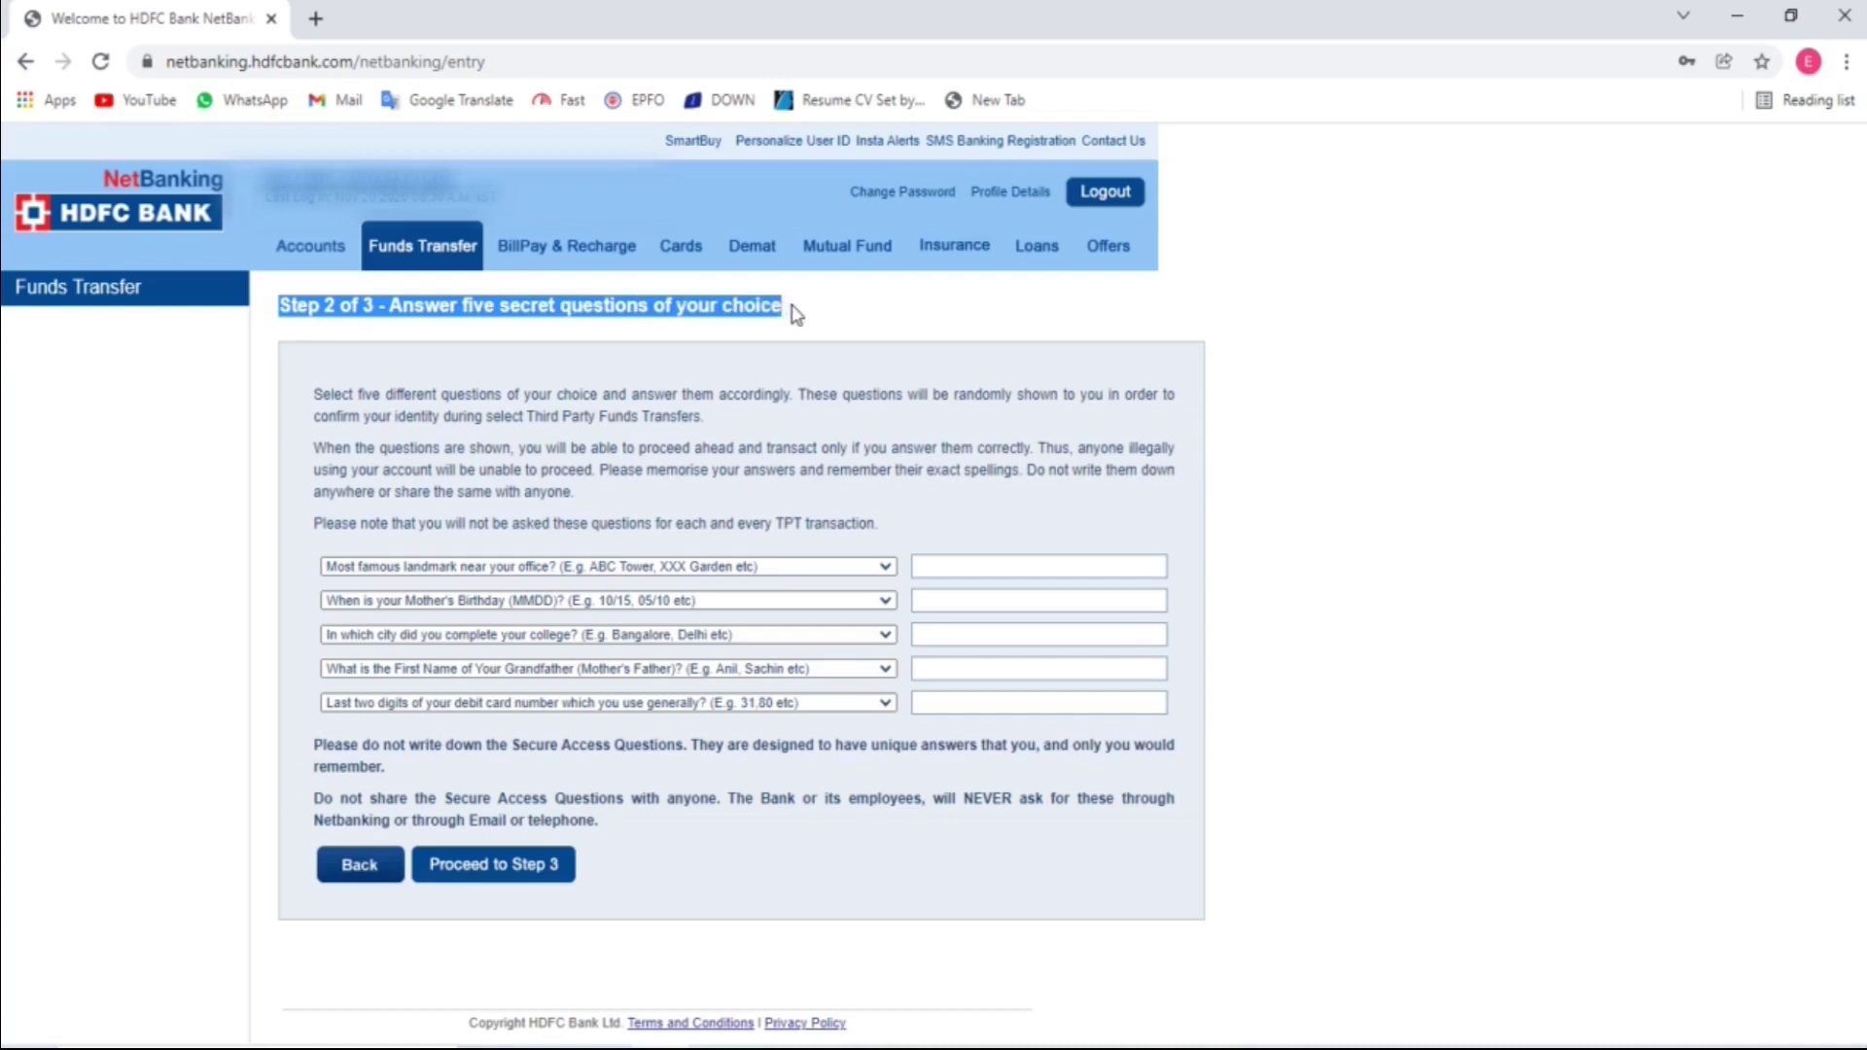
- Answer five secret questions, including computer brand and graduation year, then proceed to Step 3
left_click(838, 314)
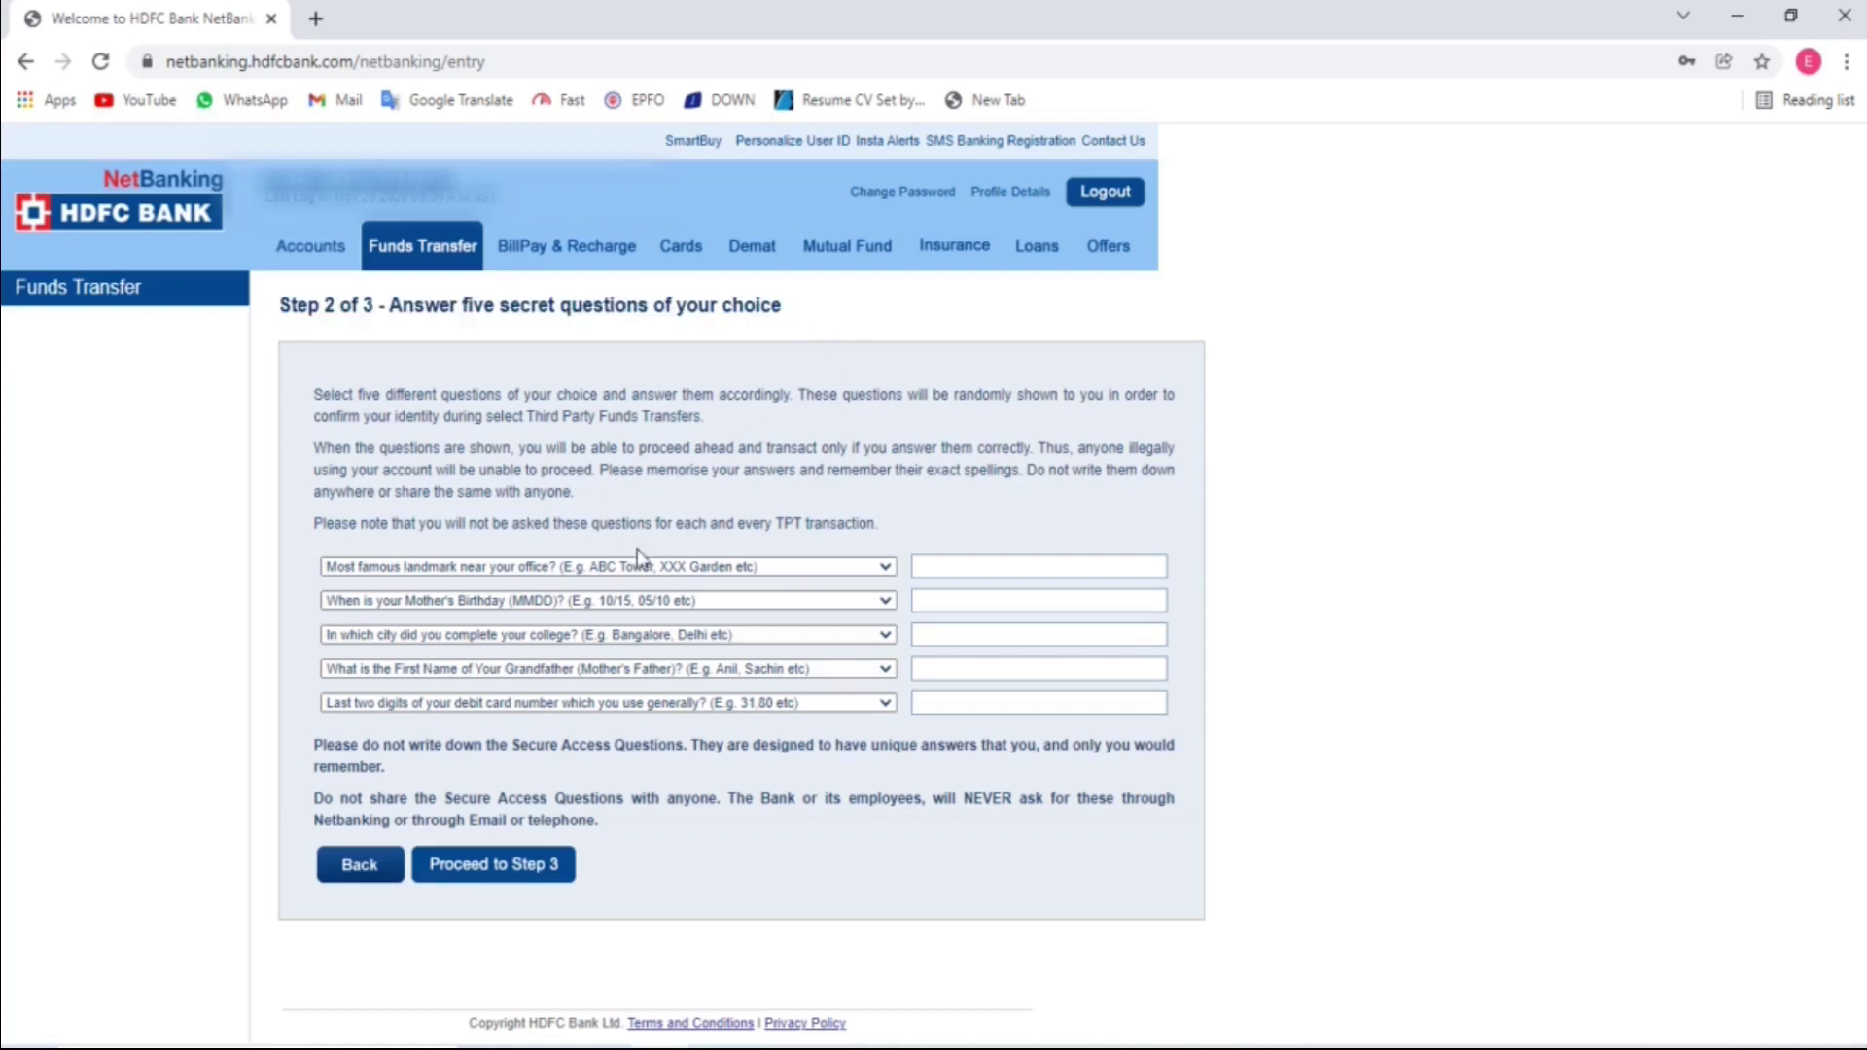
left_click(819, 573)
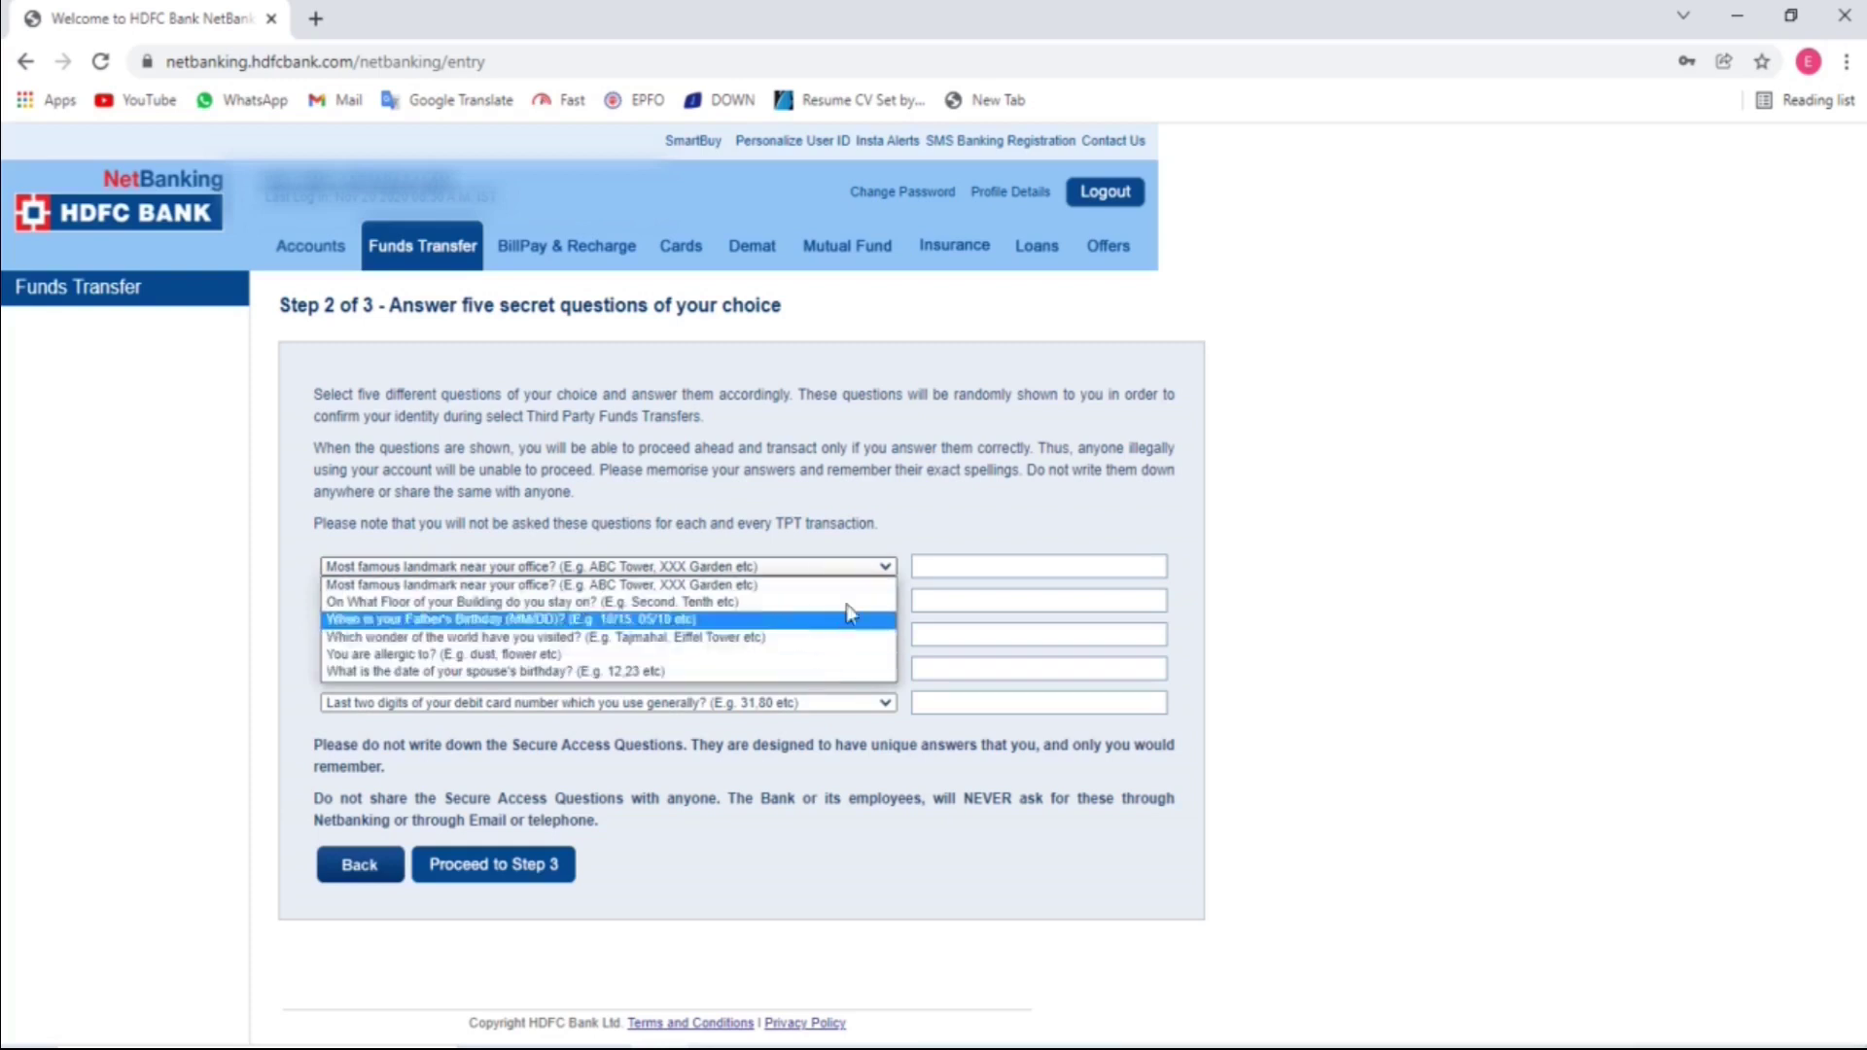
left_click(951, 572)
left_click(880, 602)
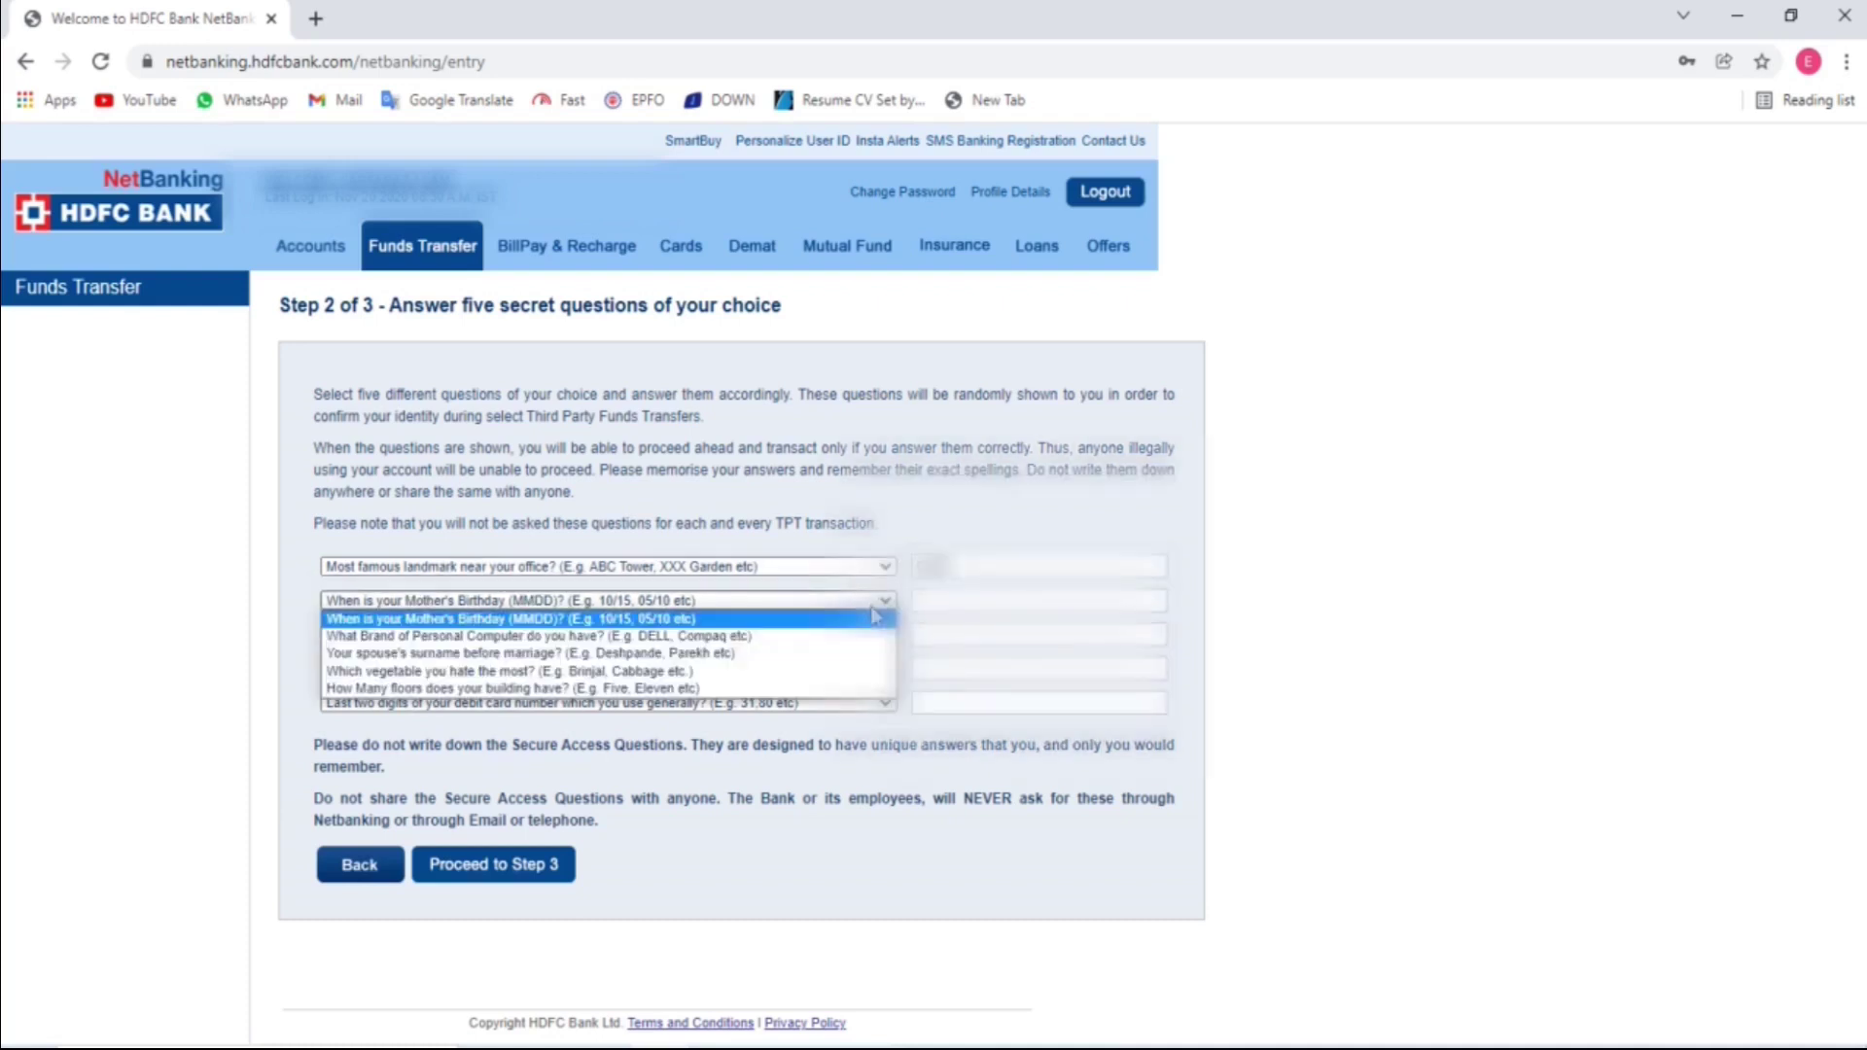
left_click(868, 637)
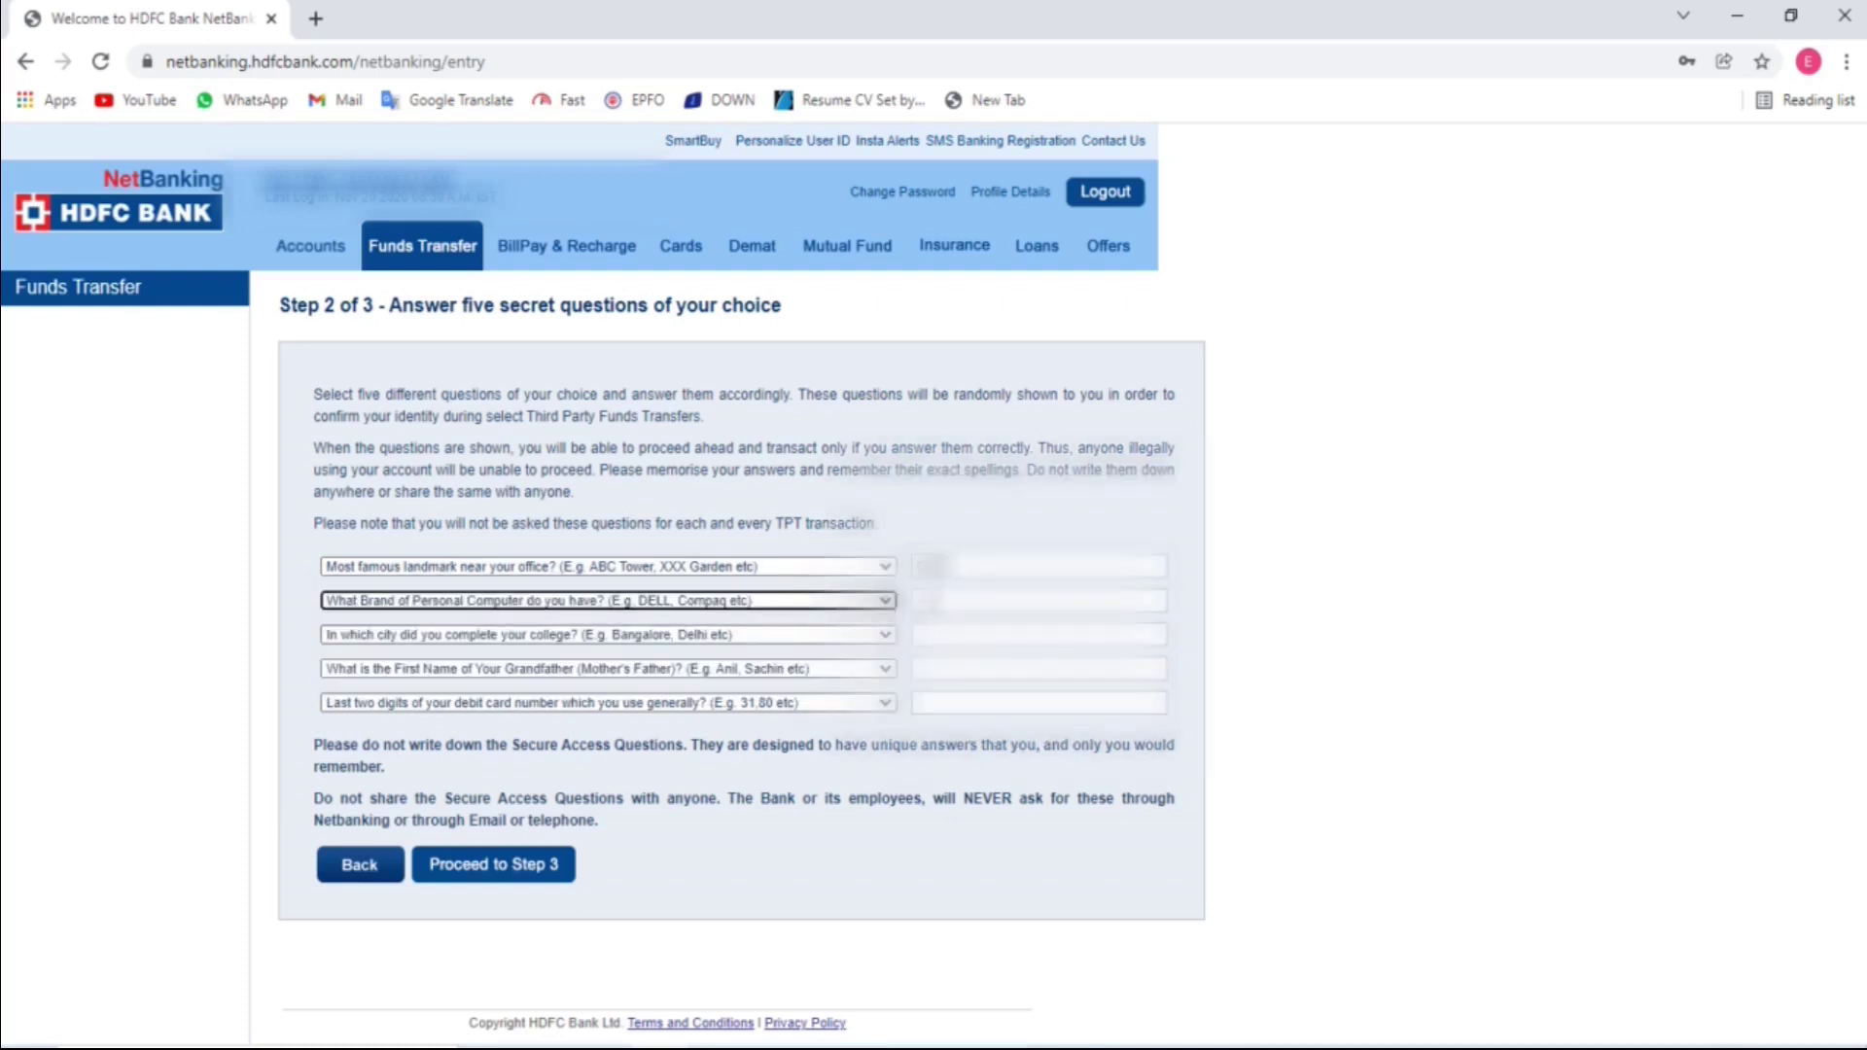
left_click(919, 600)
left_click(777, 668)
left_click(778, 767)
left_click(951, 704)
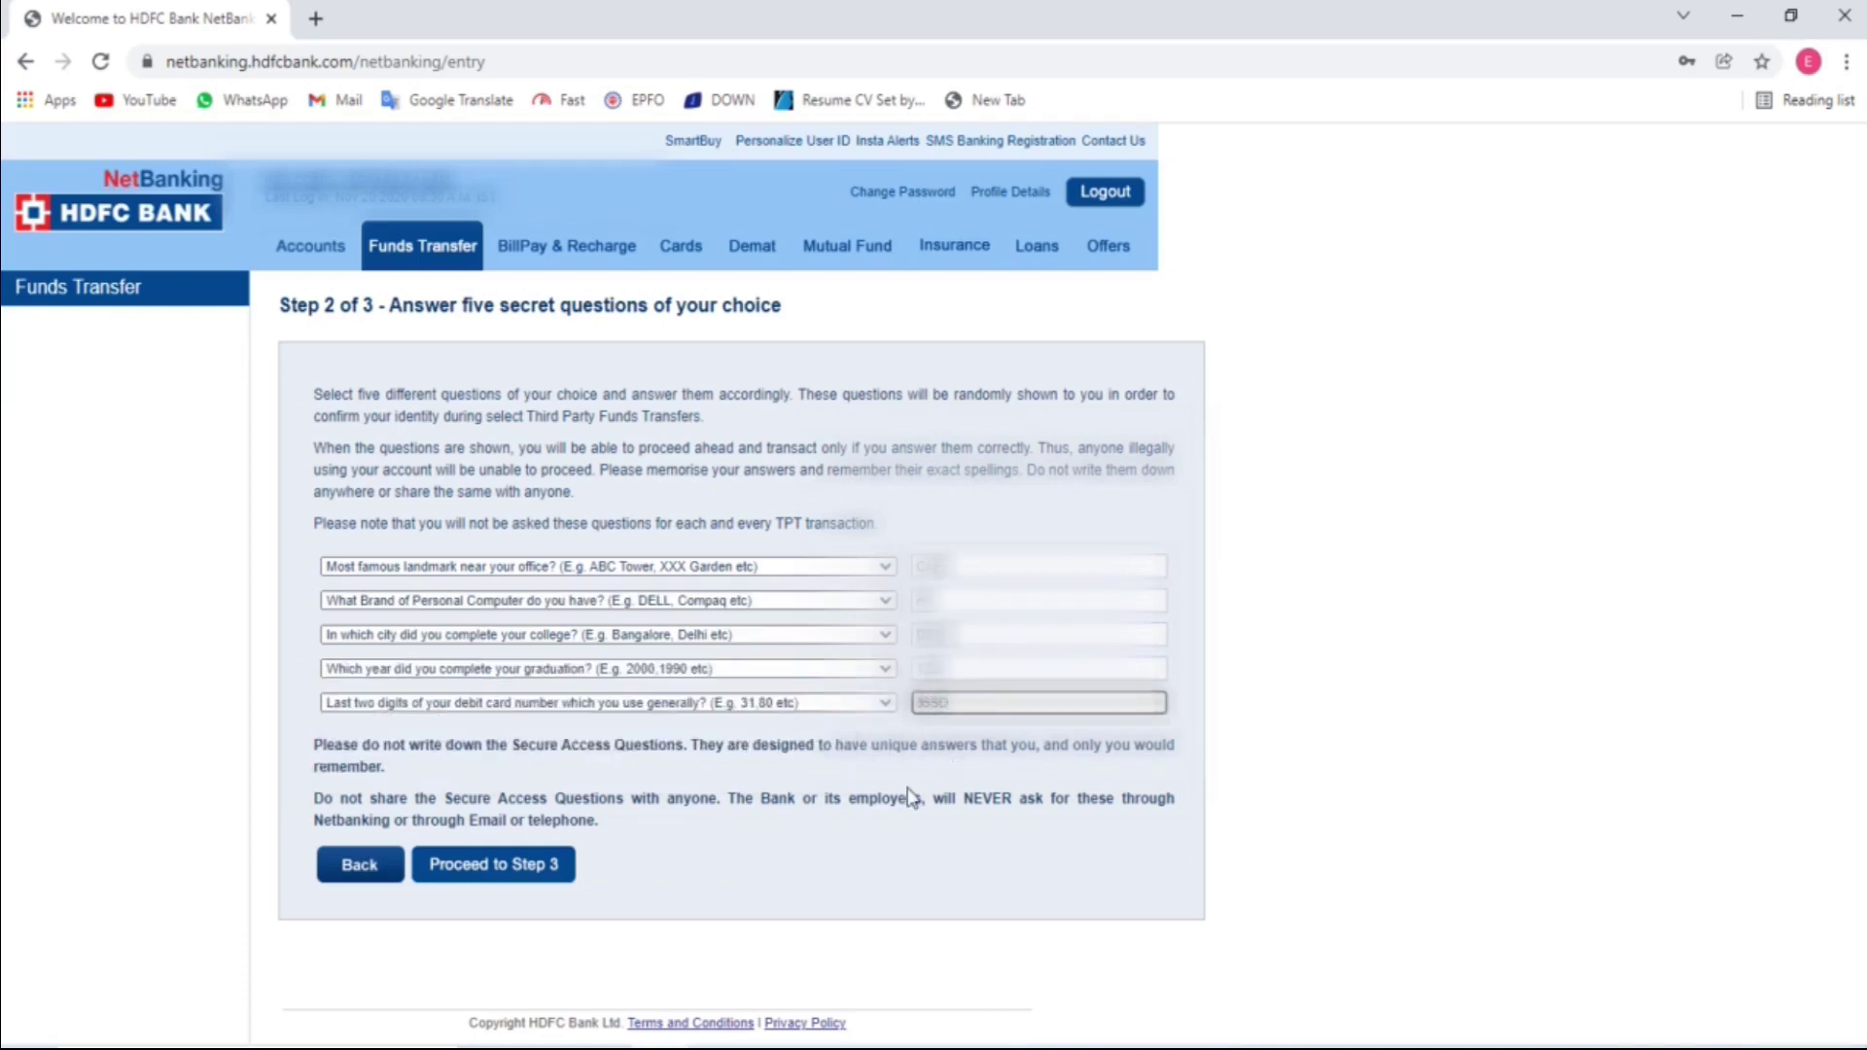
left_click(496, 867)
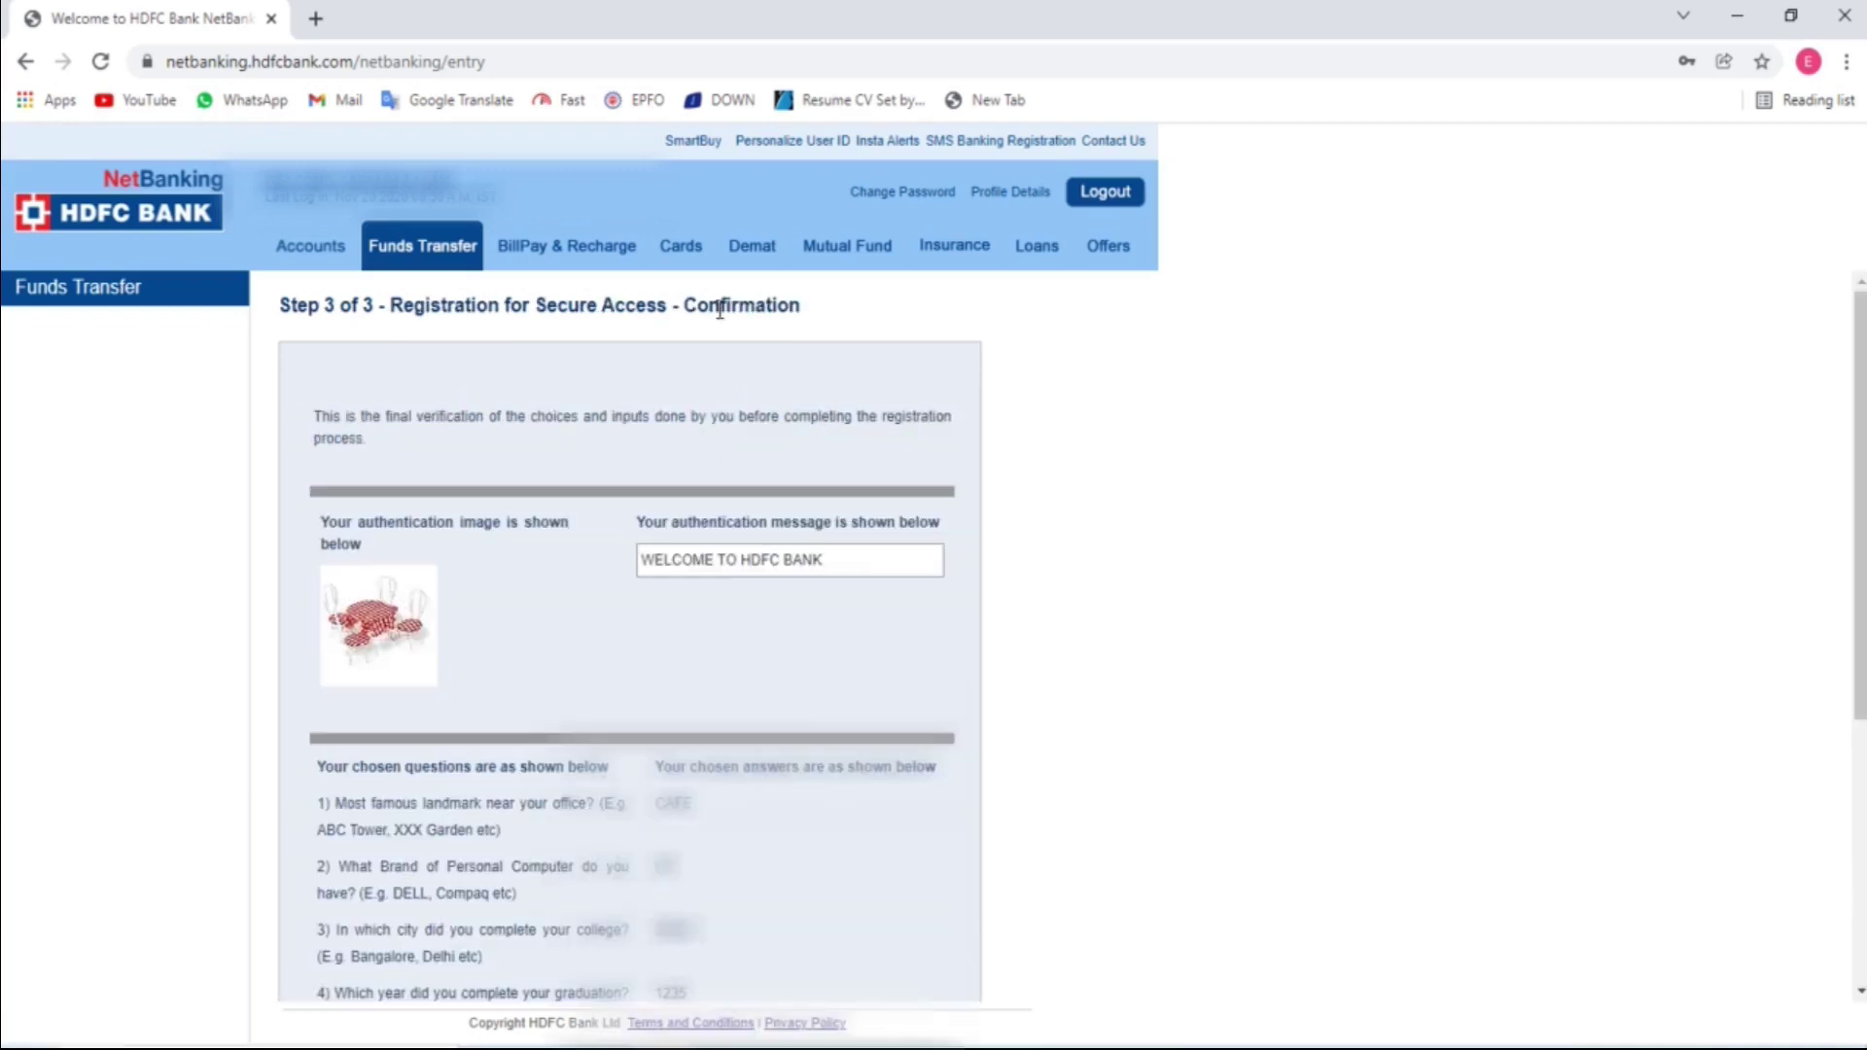
- Confirm the Secure Access registration on the Step 3 confirmation page
left_click_drag(689, 307, 795, 311)
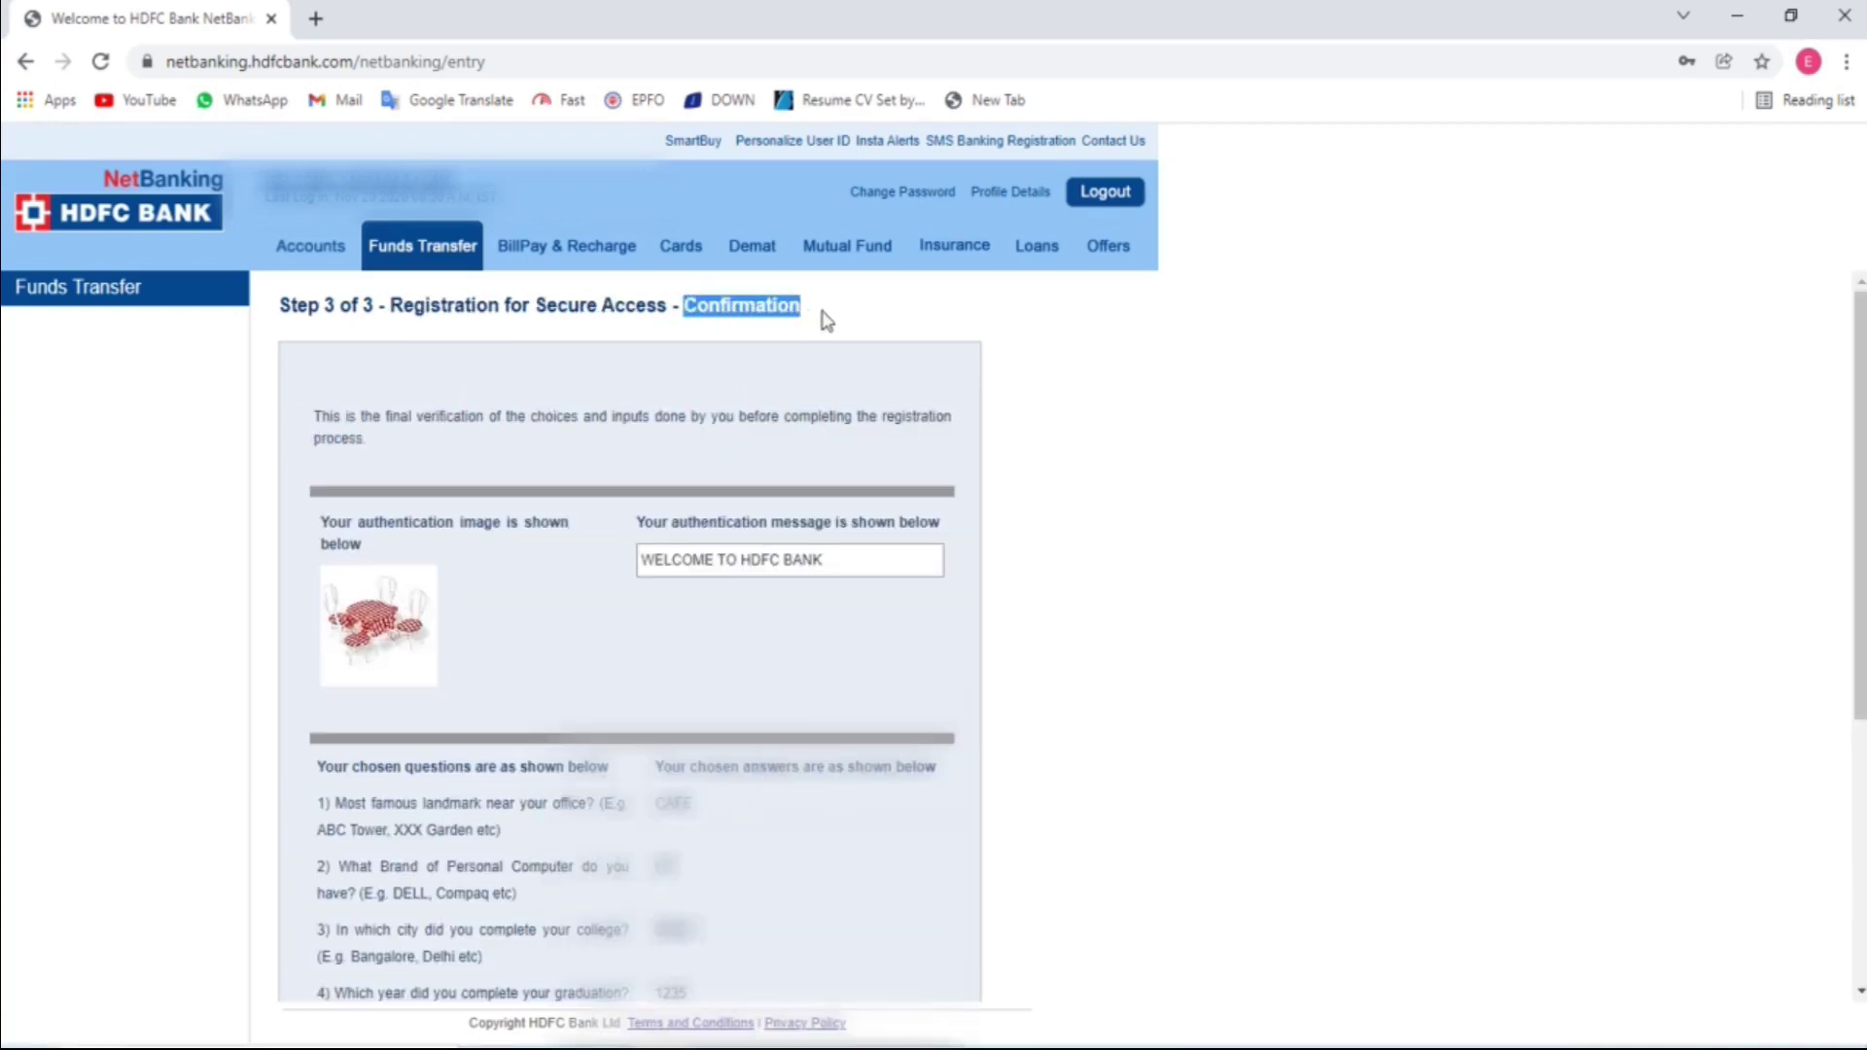
left_click(826, 321)
scroll(712, 564, "down", 5)
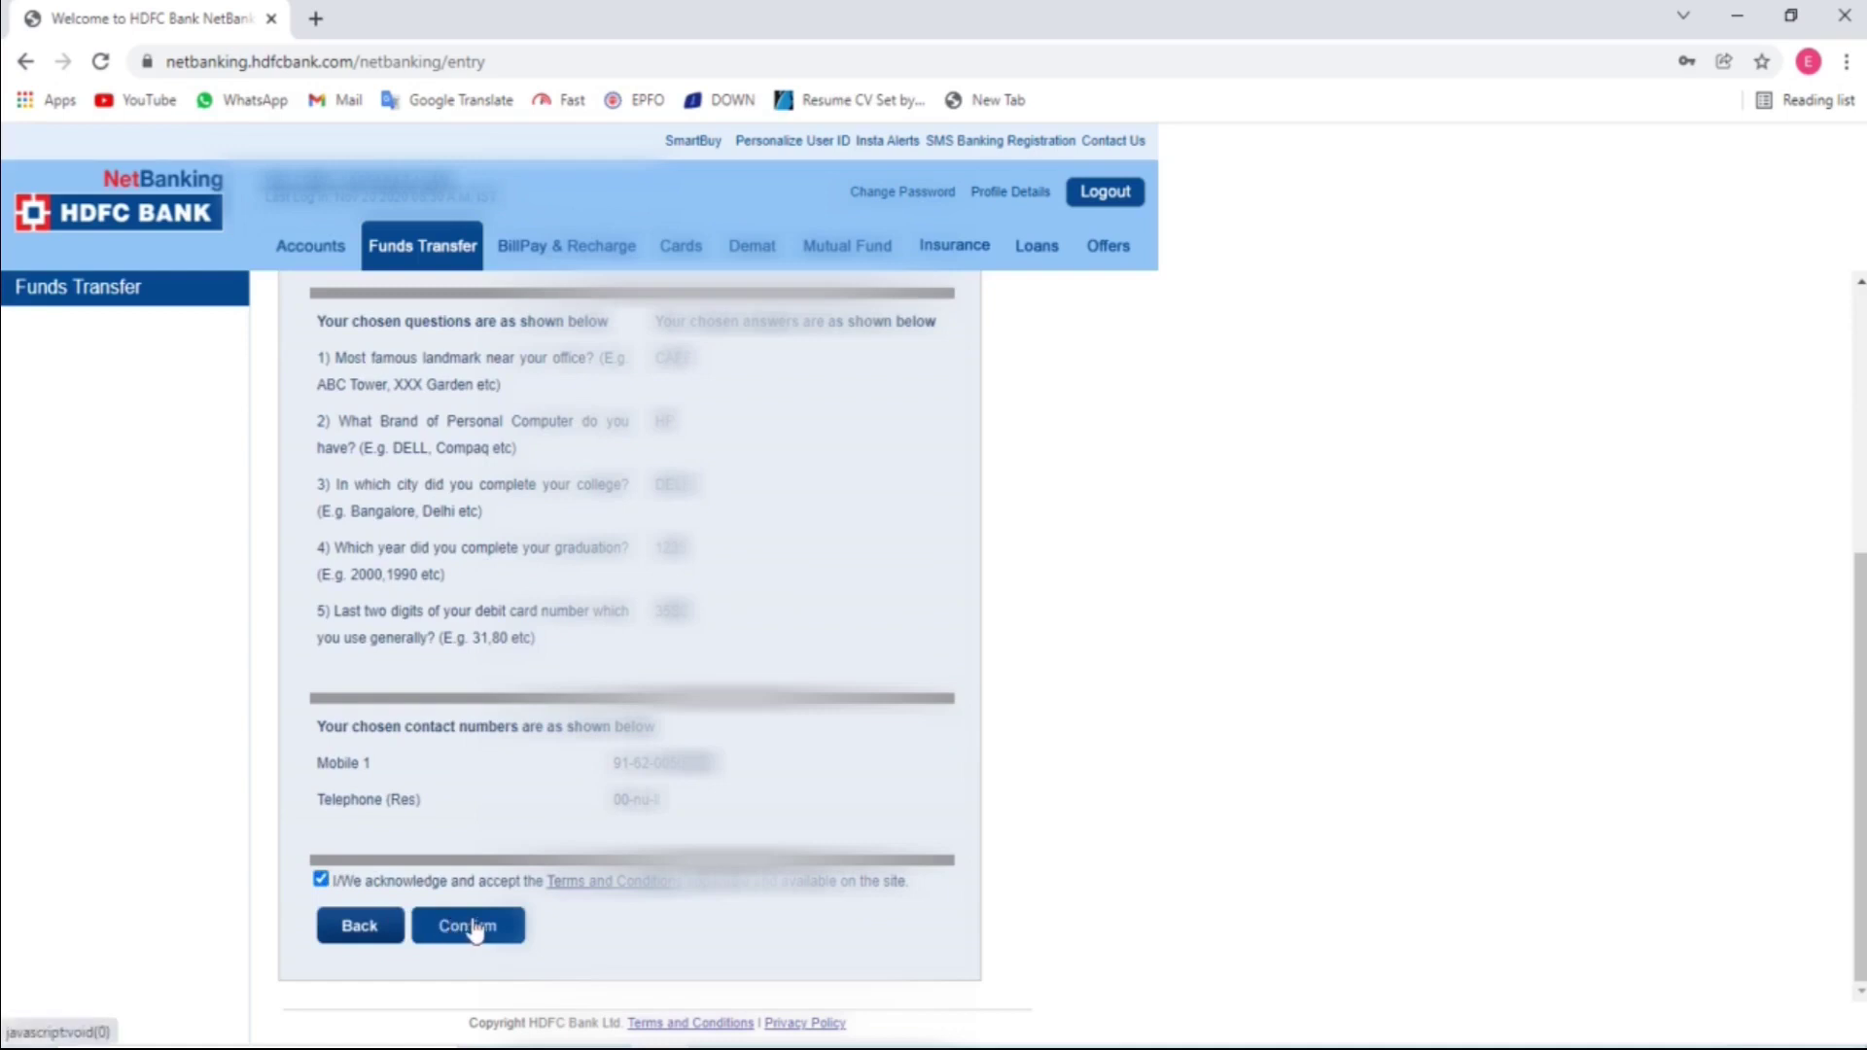
left_click(474, 927)
- Check the registration success message and return to the Account Summary
left_click_drag(279, 304, 589, 304)
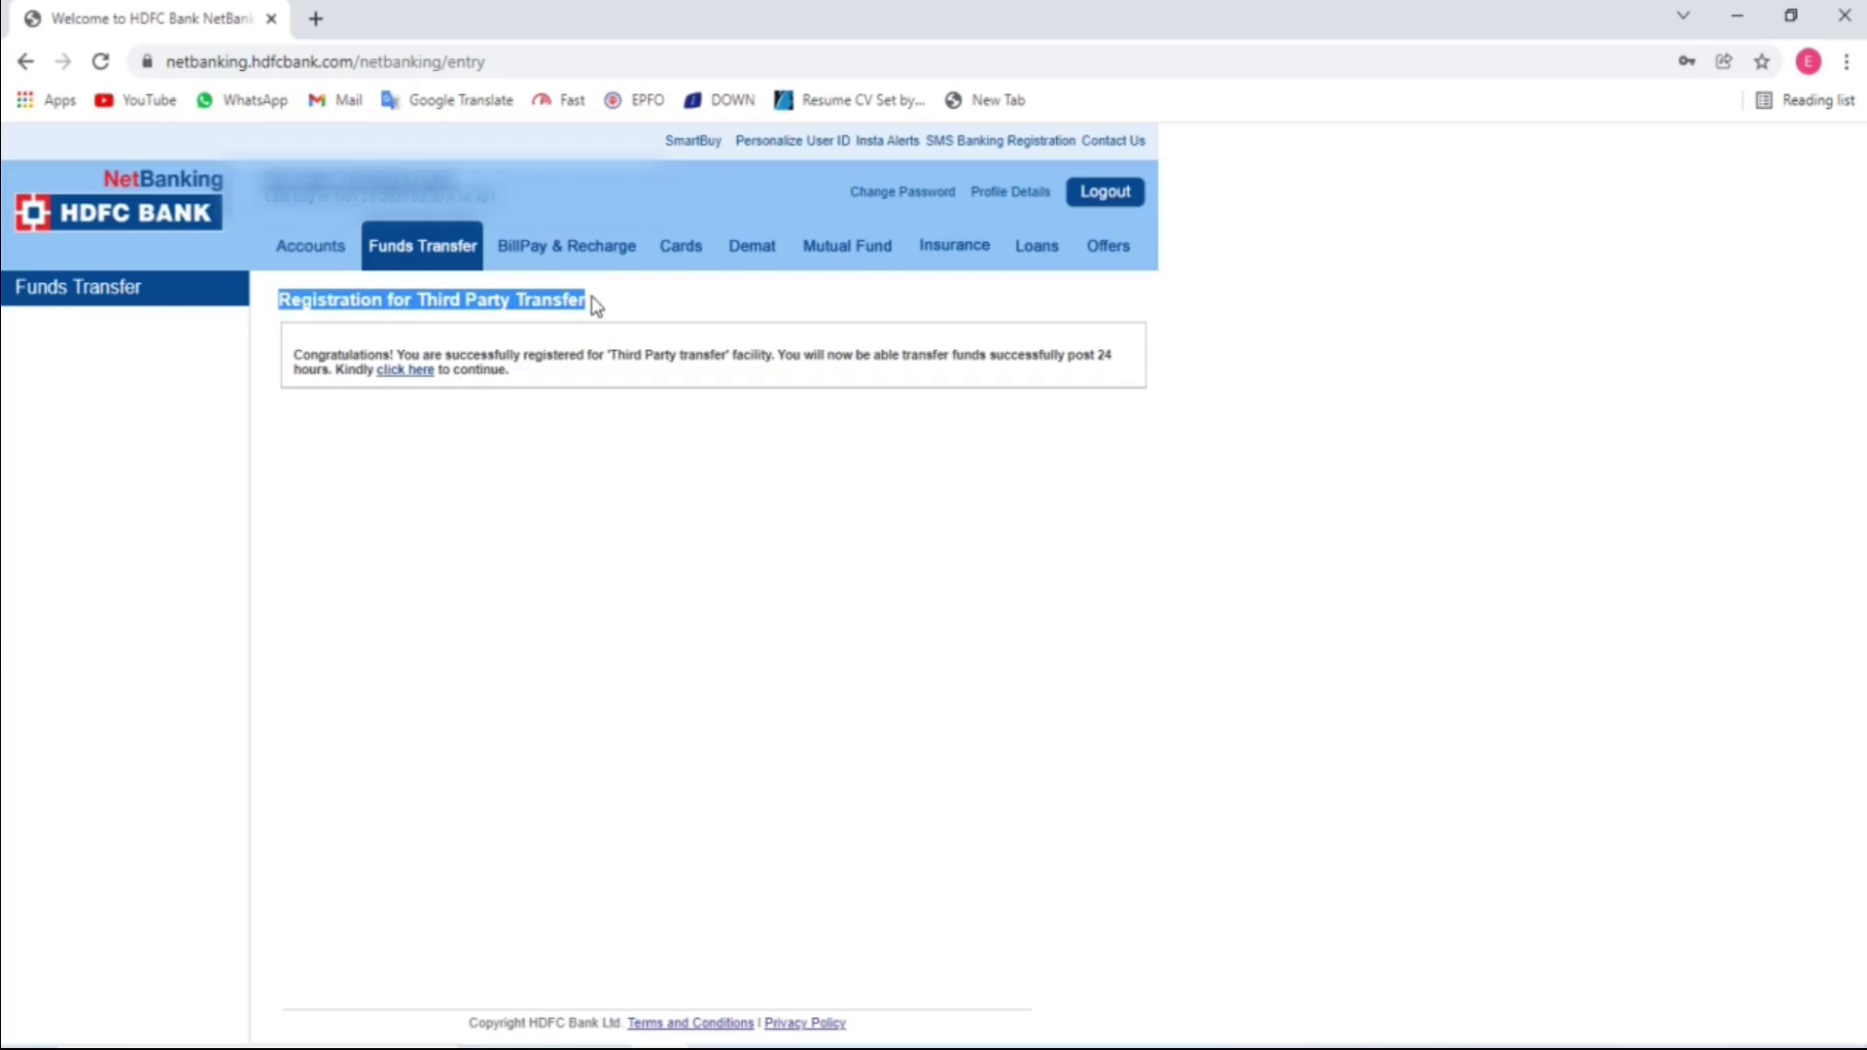
left_click(597, 307)
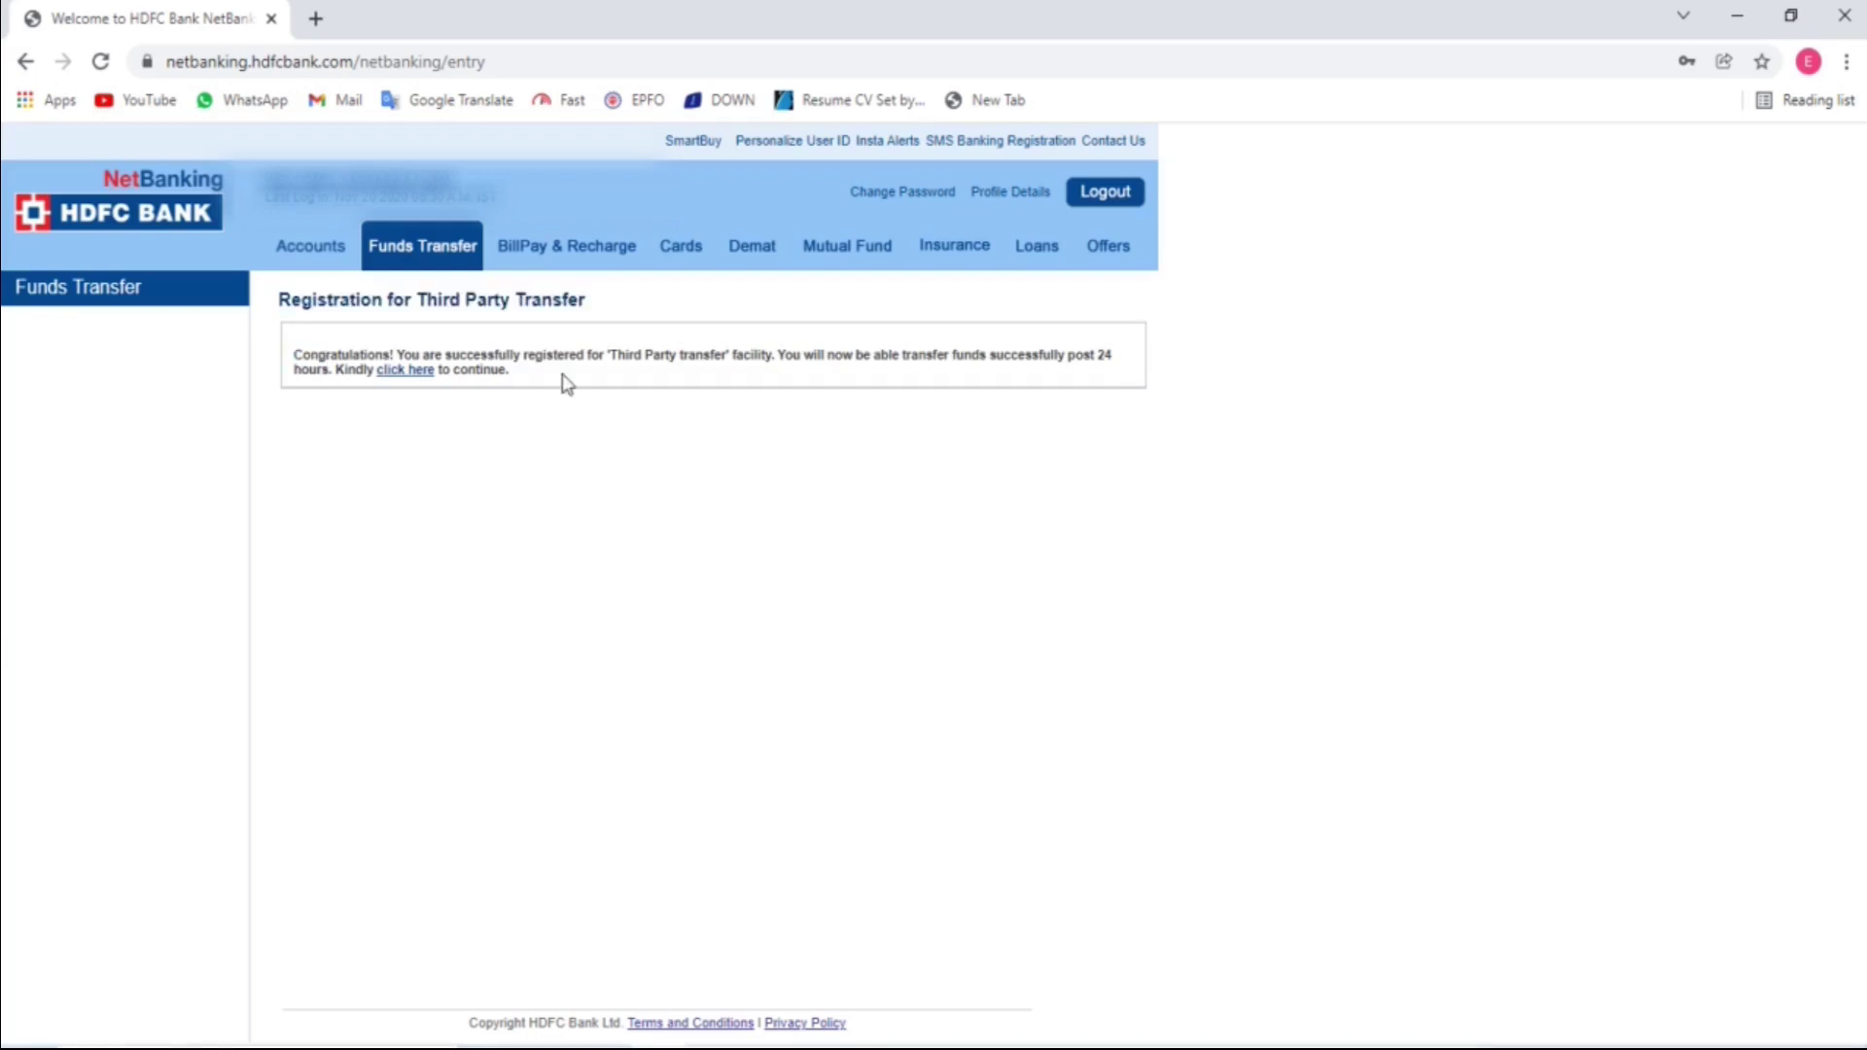
left_click(306, 250)
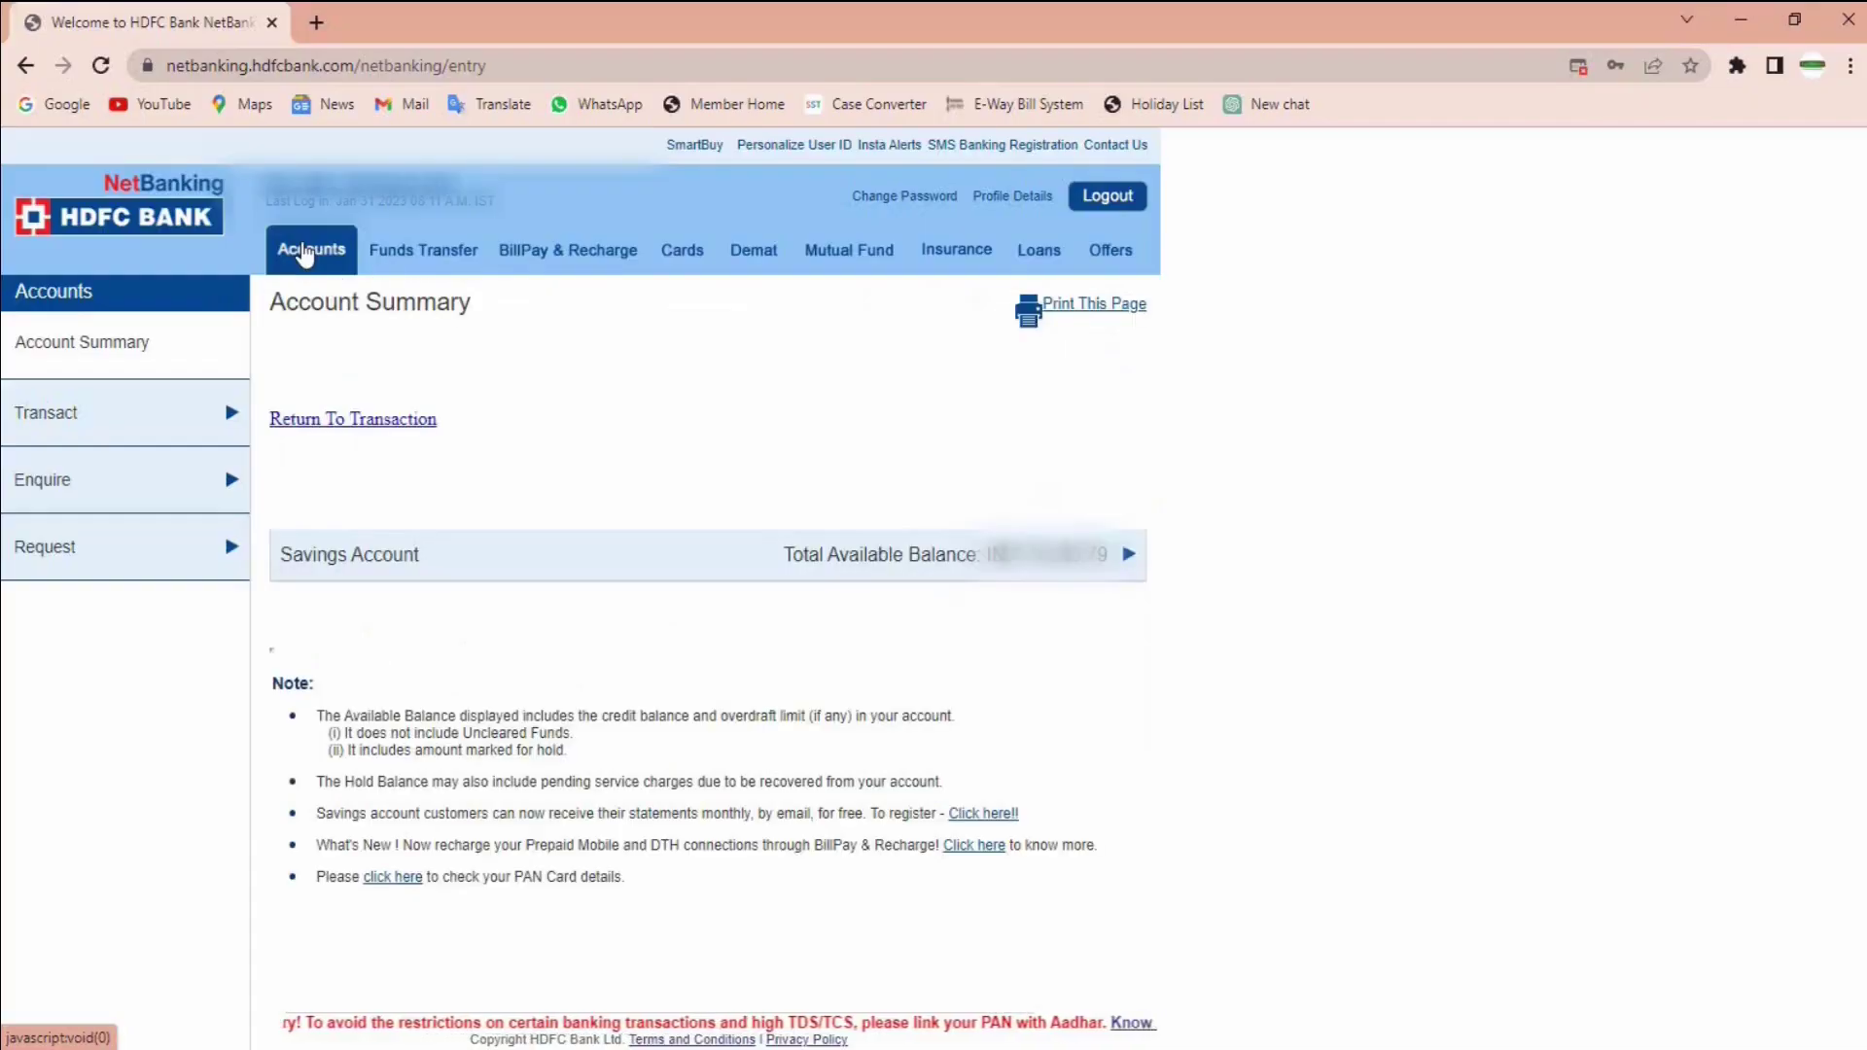
- Open the Savings Account statement and scroll through its 15–30 Jan 2023 transactions
left_click(1128, 554)
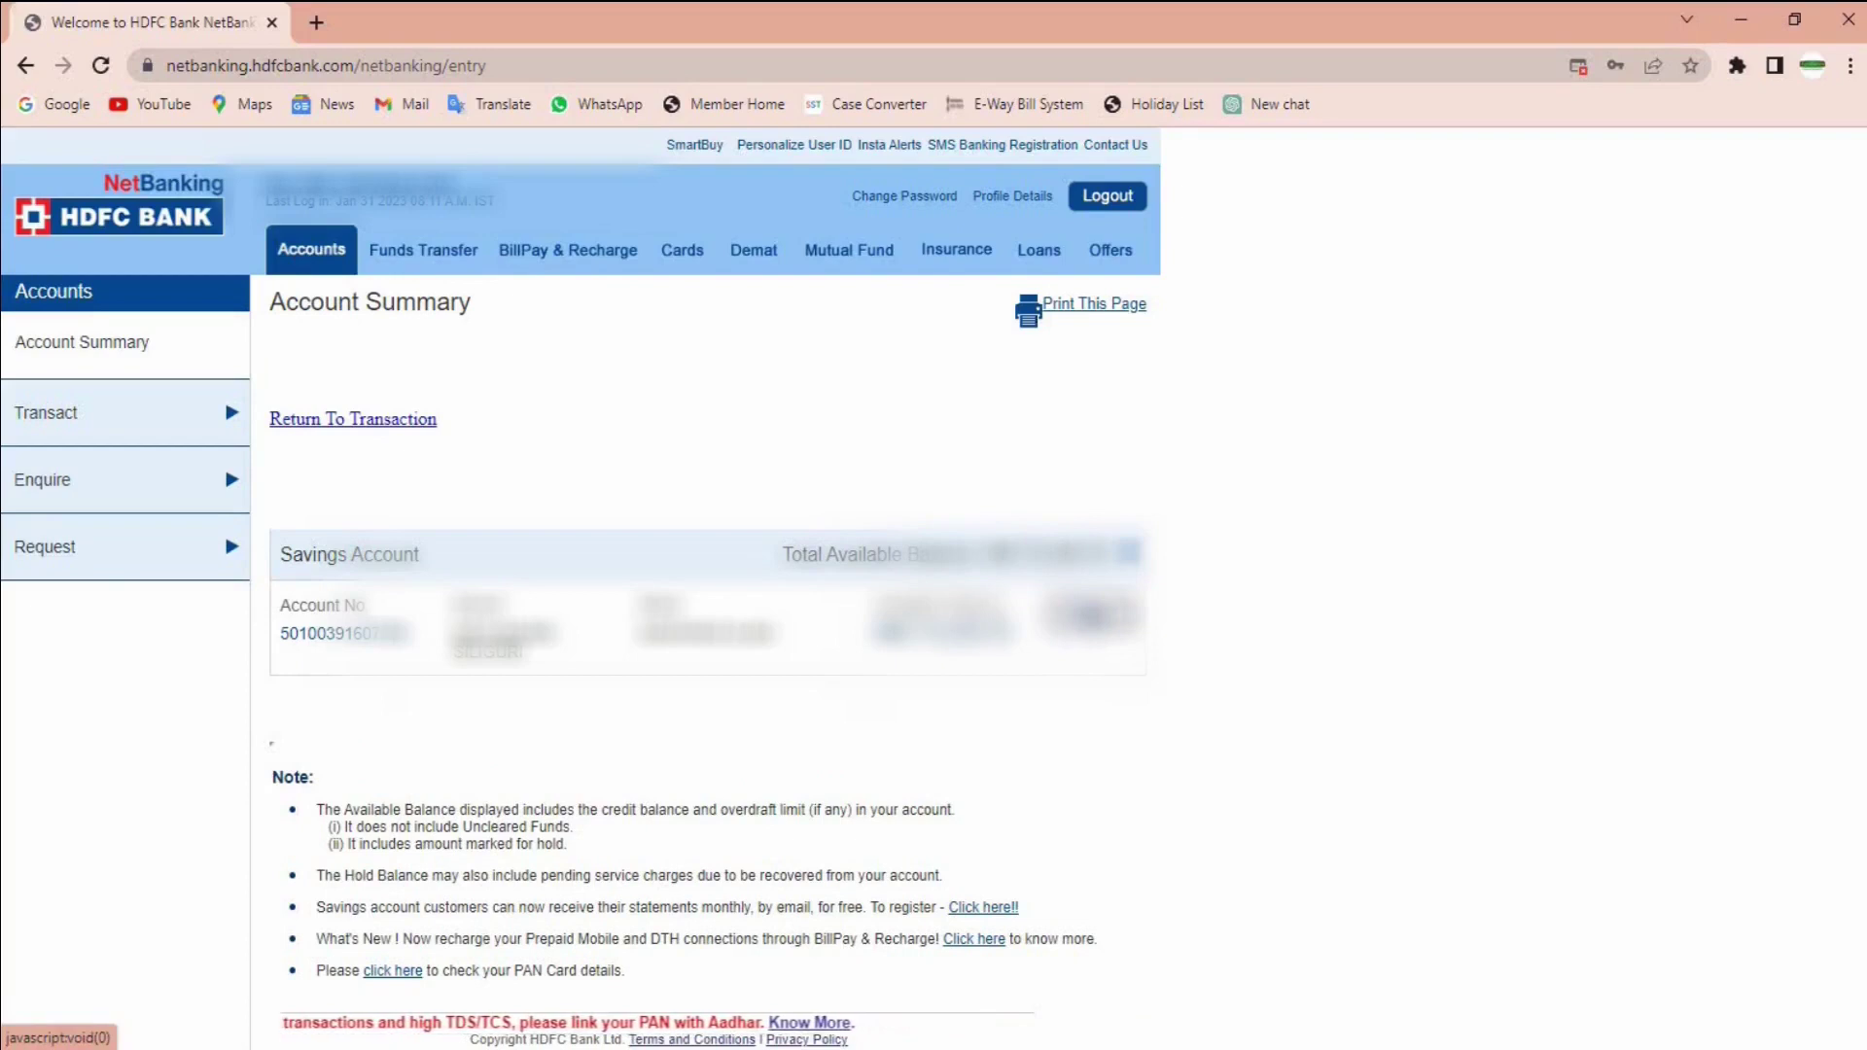
left_click(1091, 611)
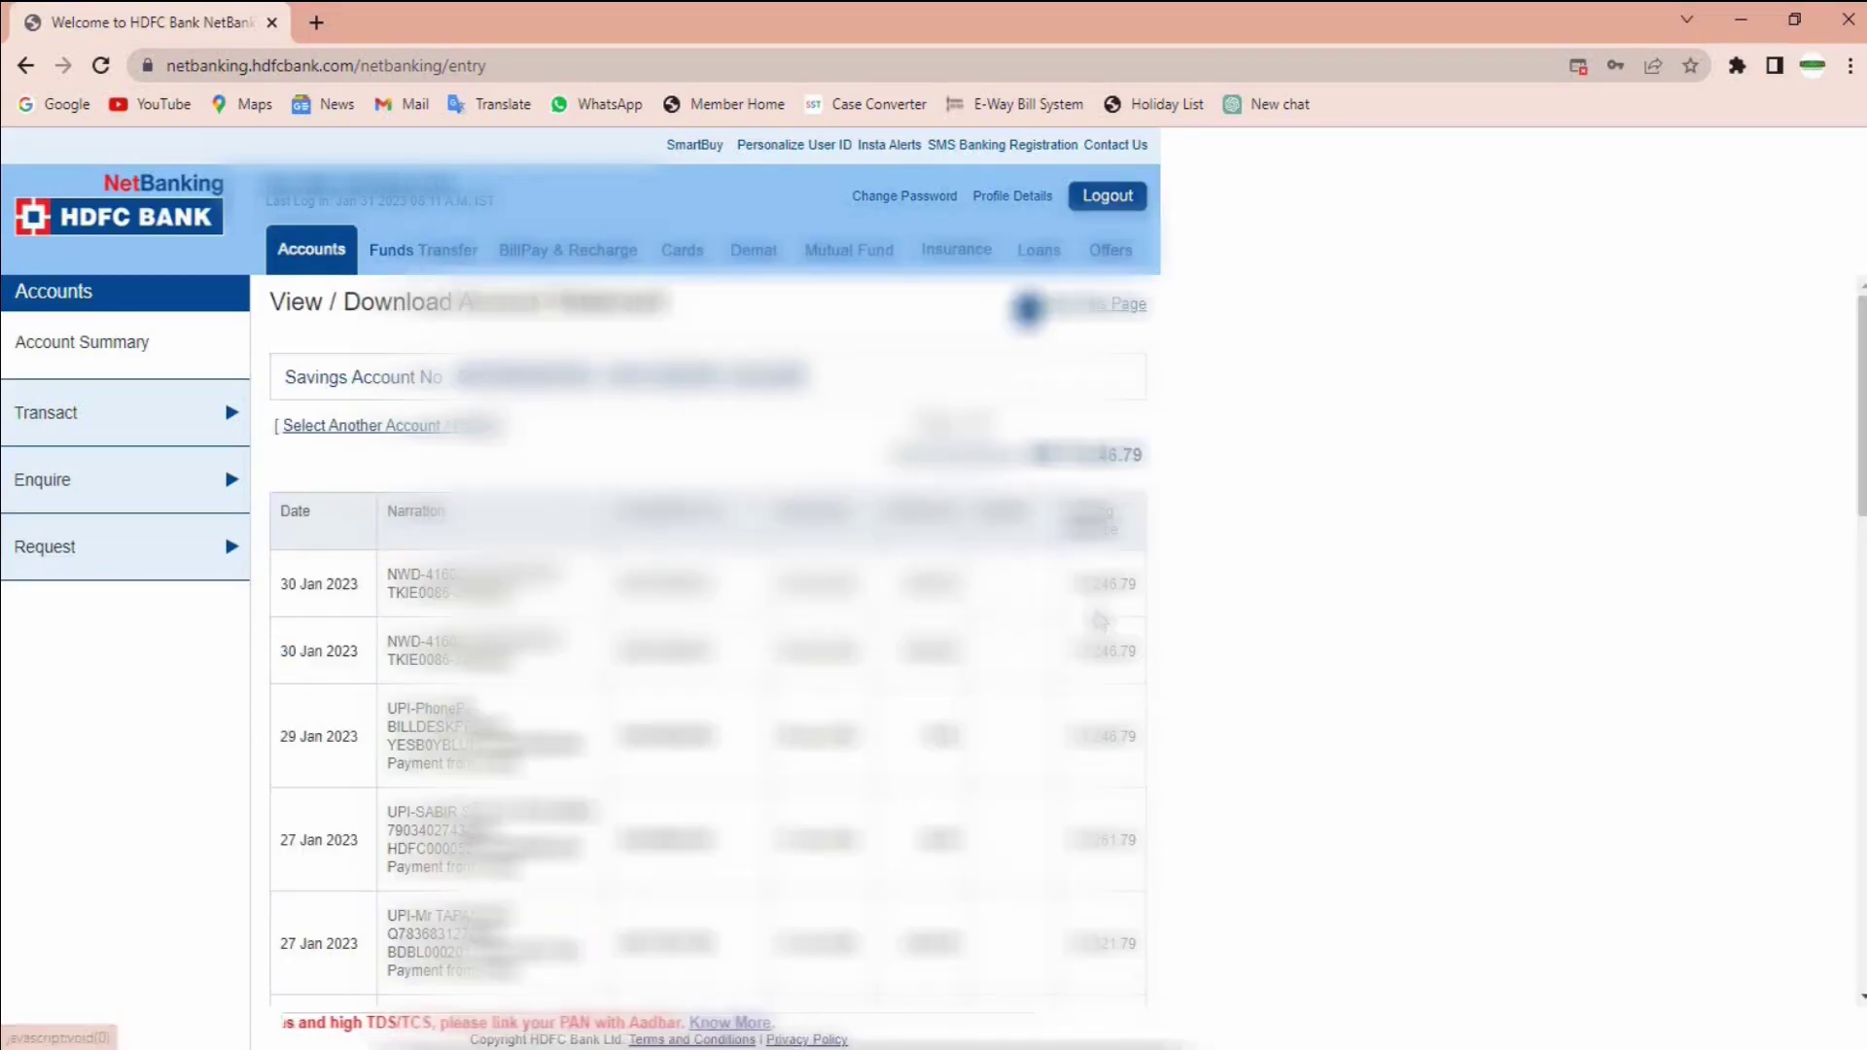
scroll(553, 538, "down", 15)
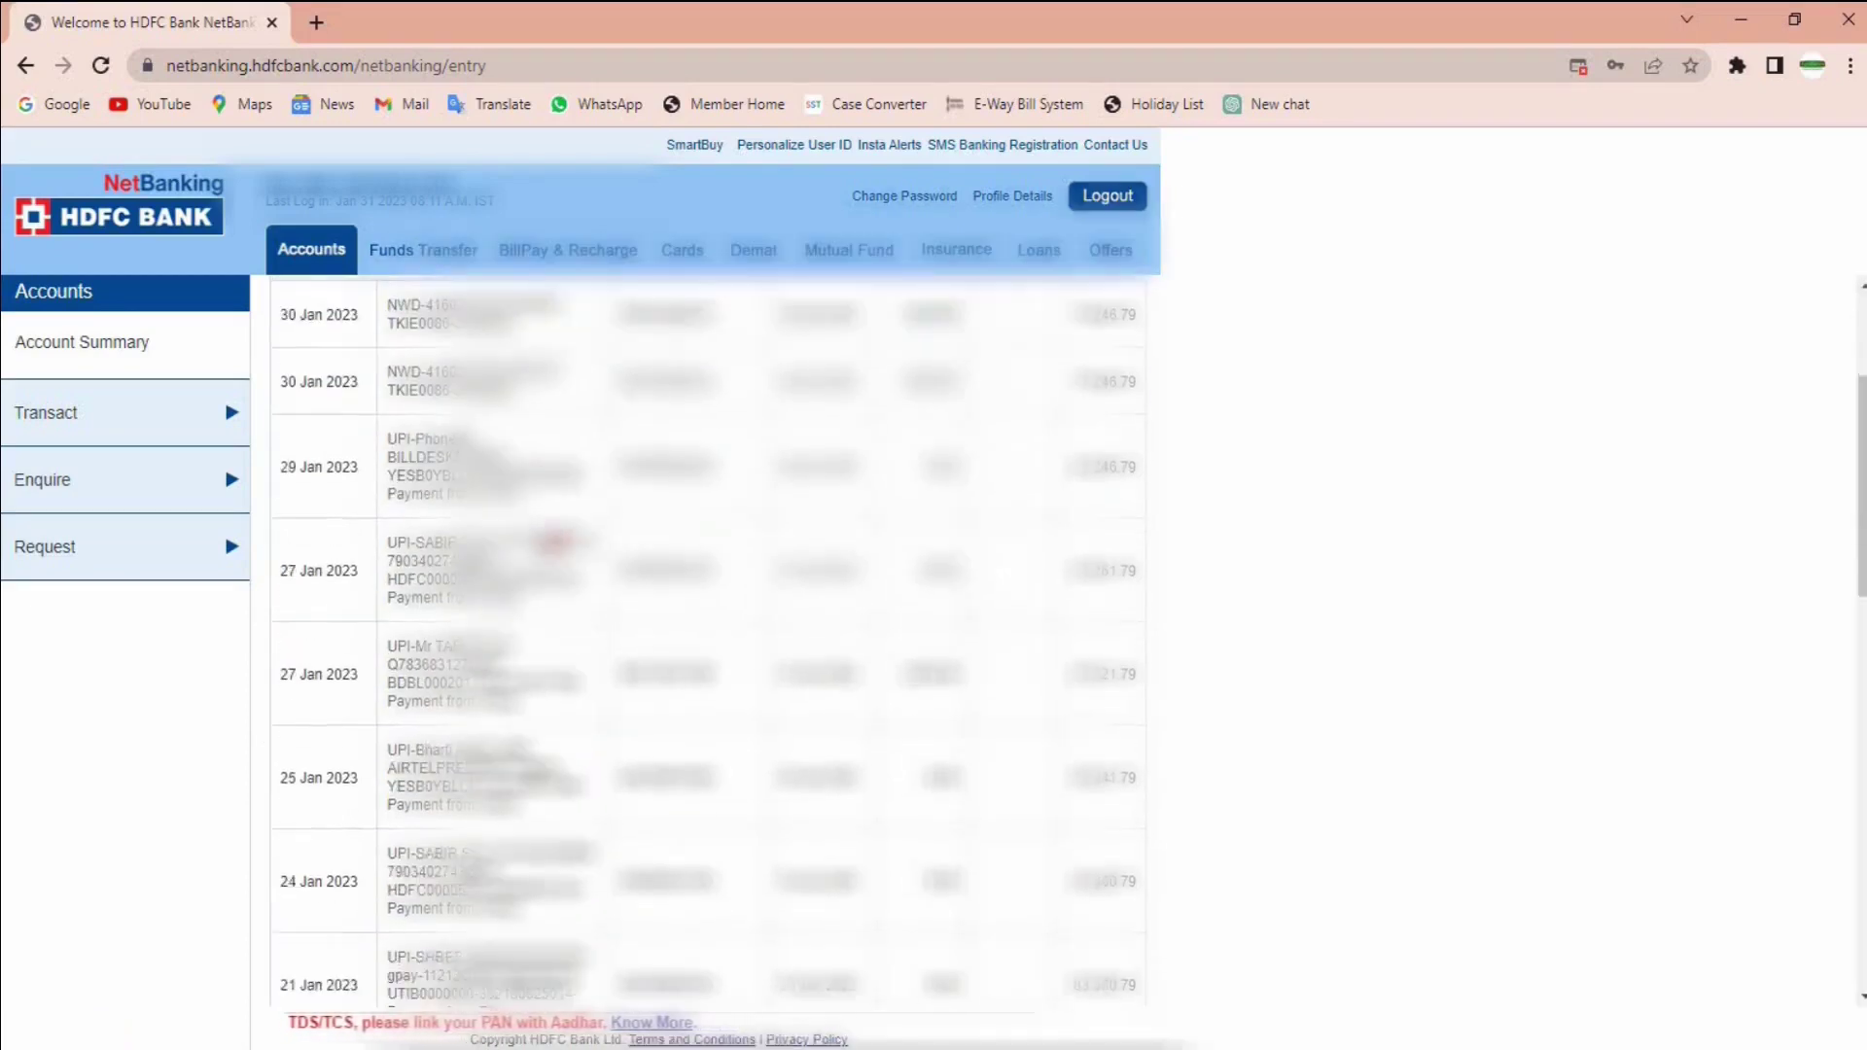
scroll(554, 538, "down", 4)
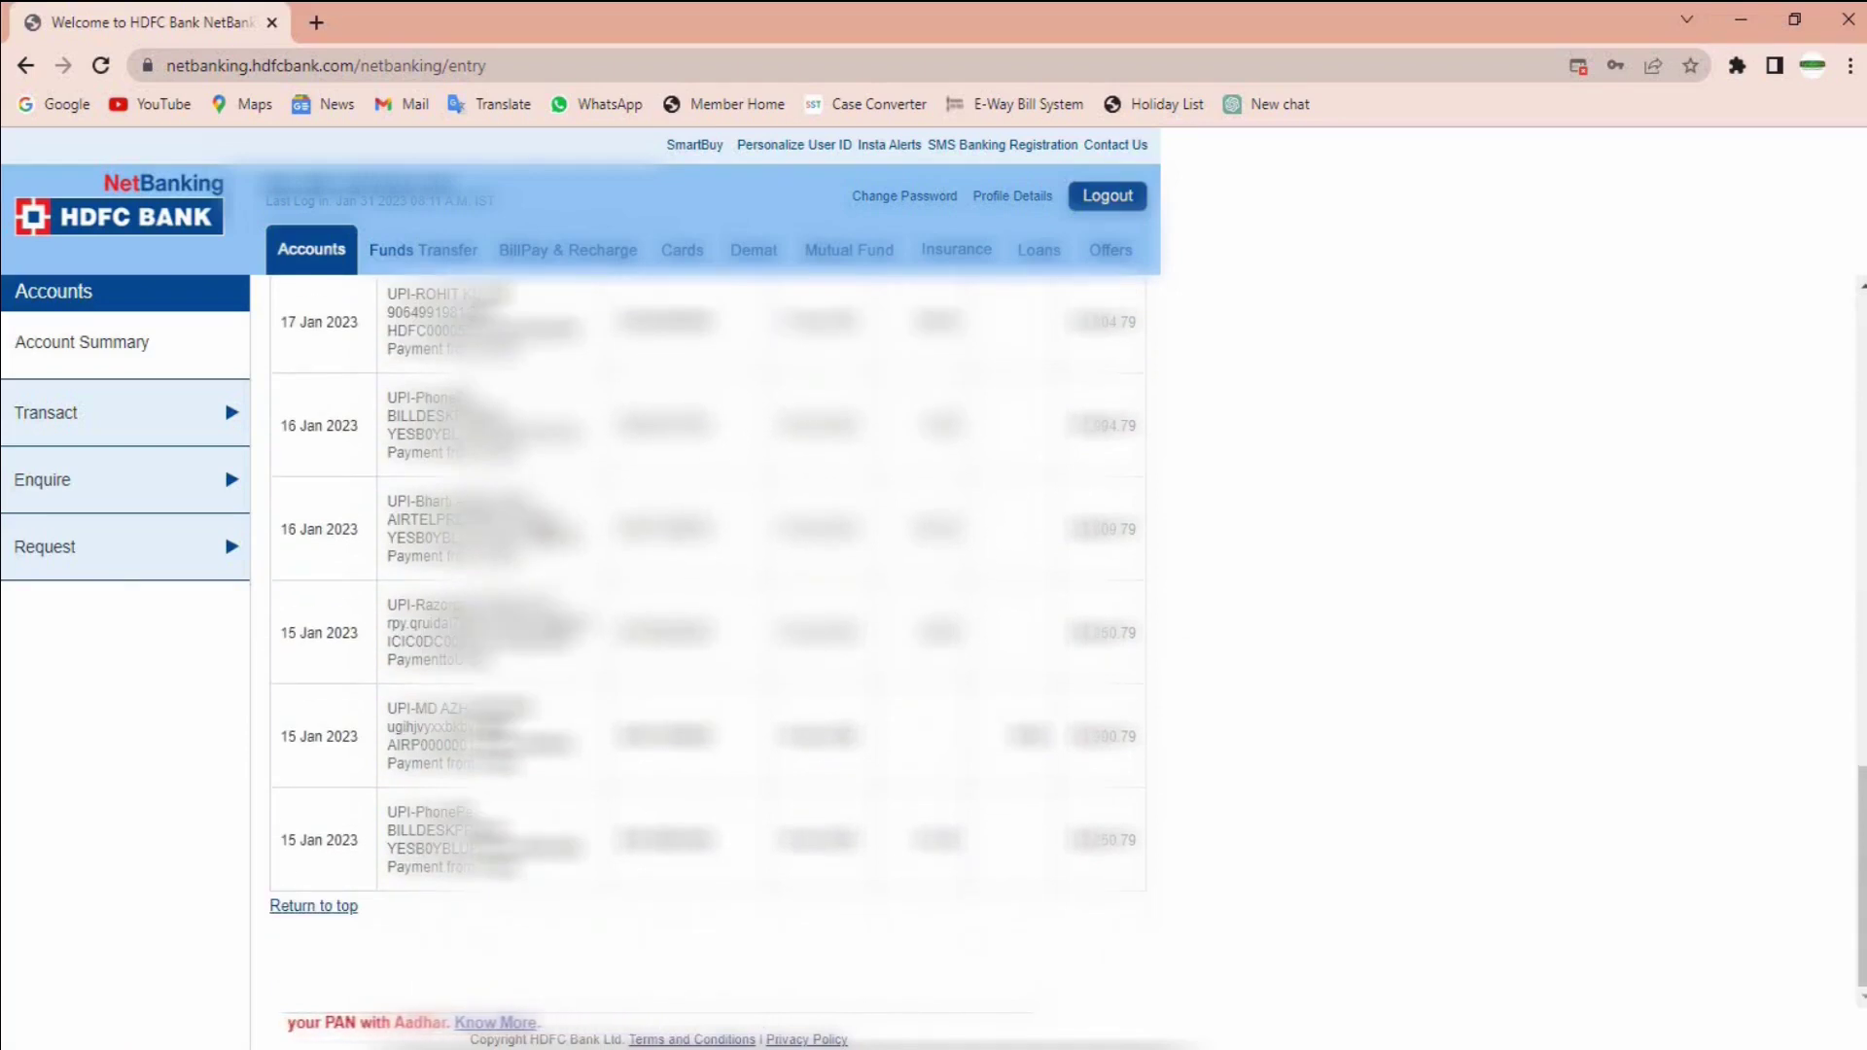
scroll(553, 533, "up", 15)
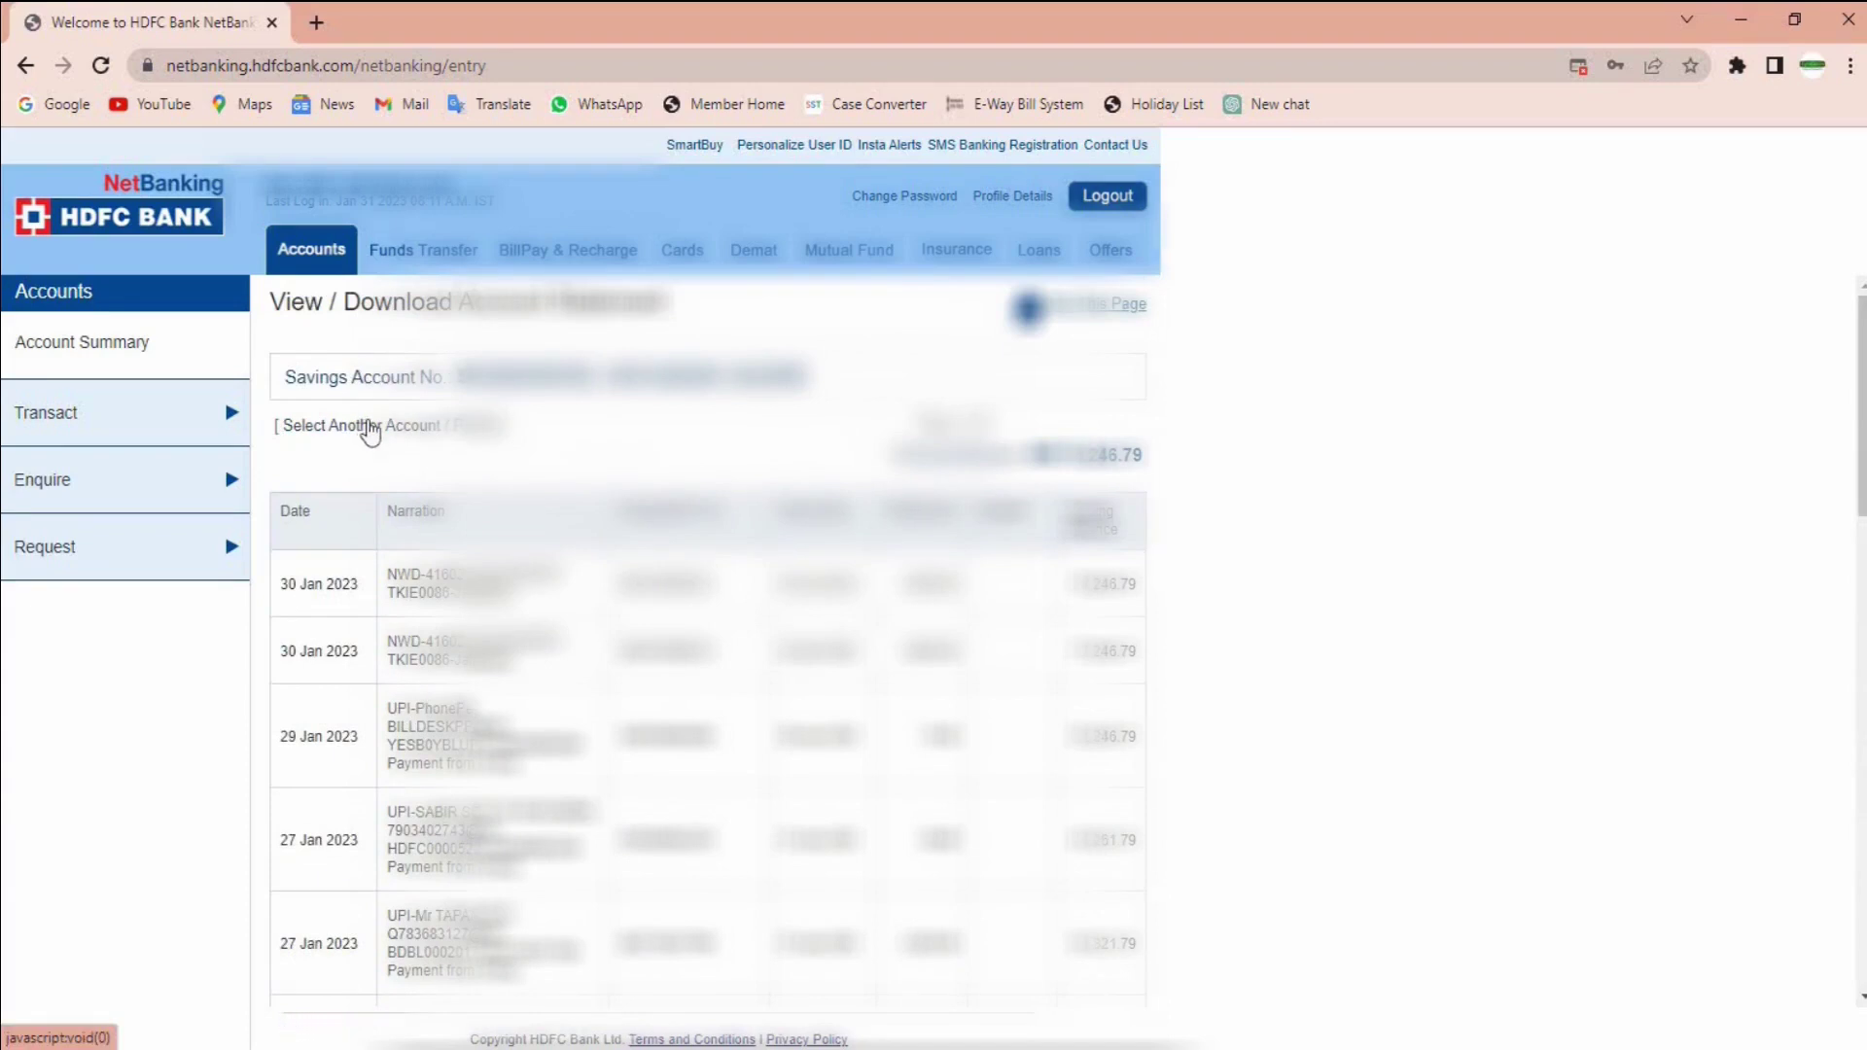
left_click(370, 428)
- Select the Saving And Current Accounts type and the savings account for the statement
left_click(728, 356)
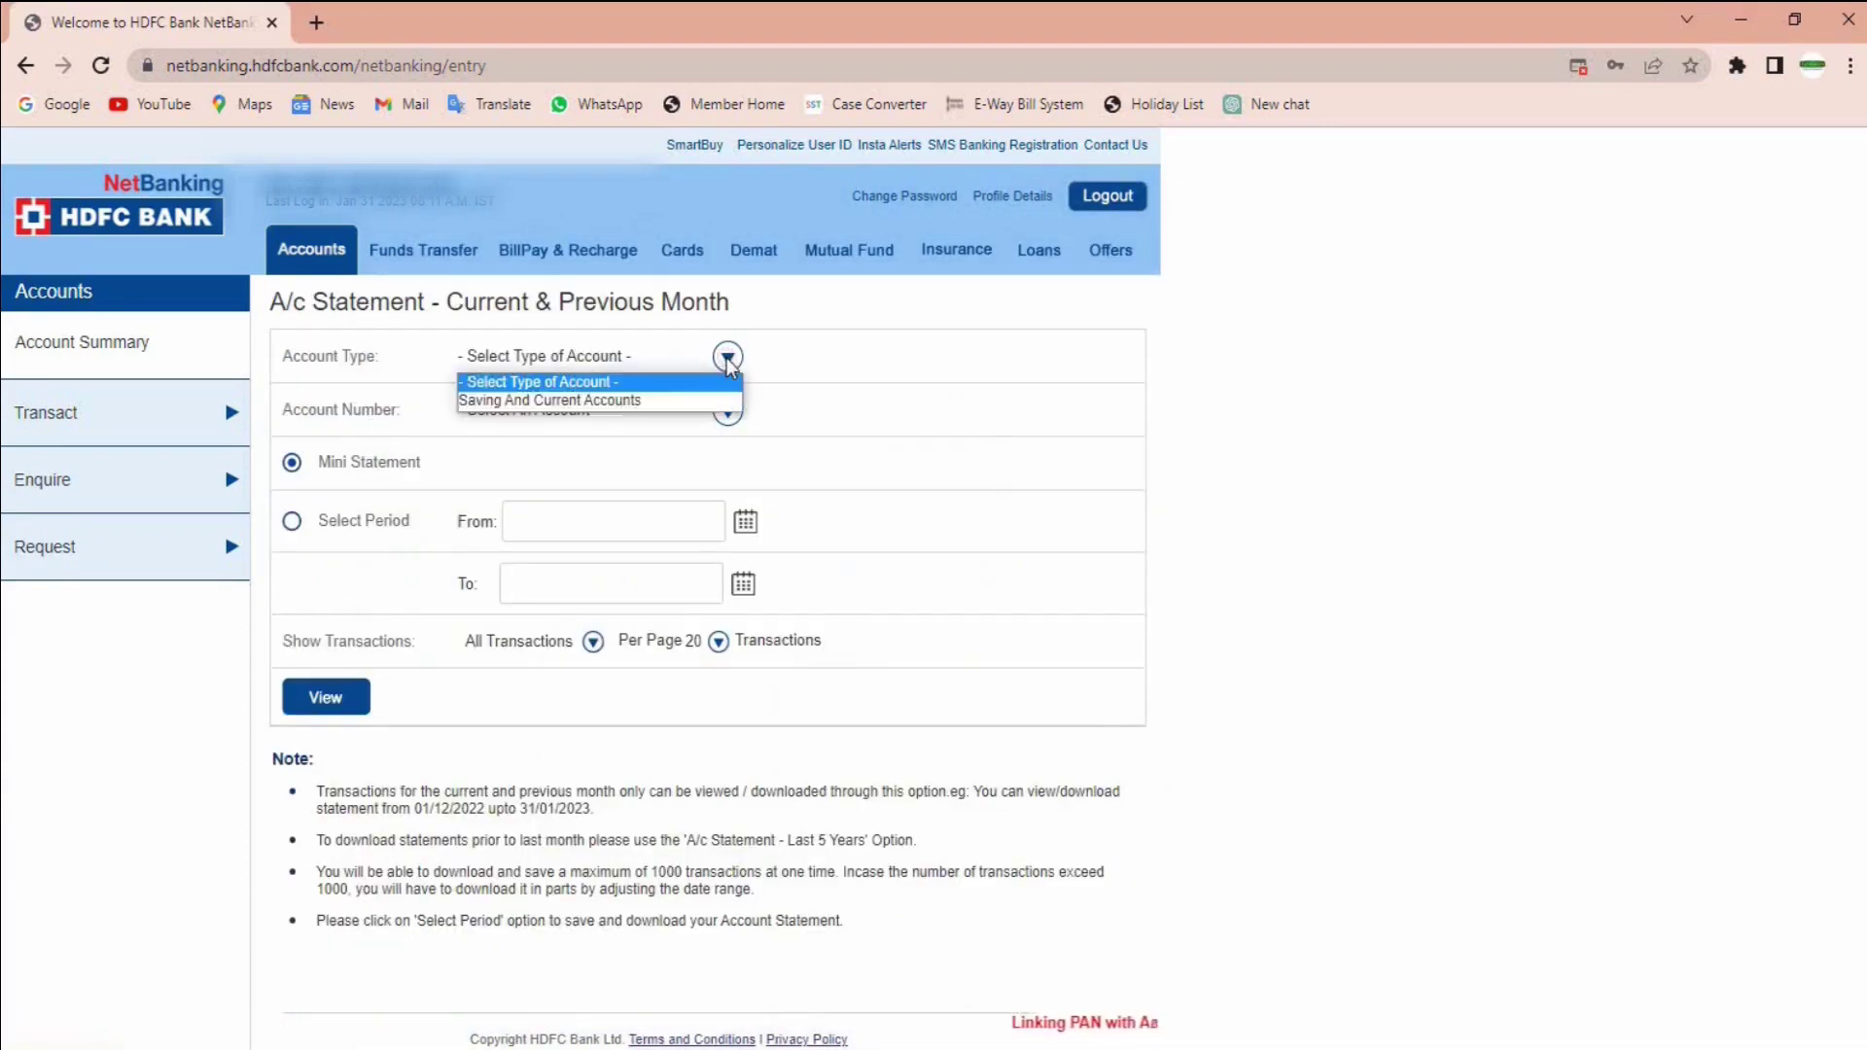
left_click(644, 399)
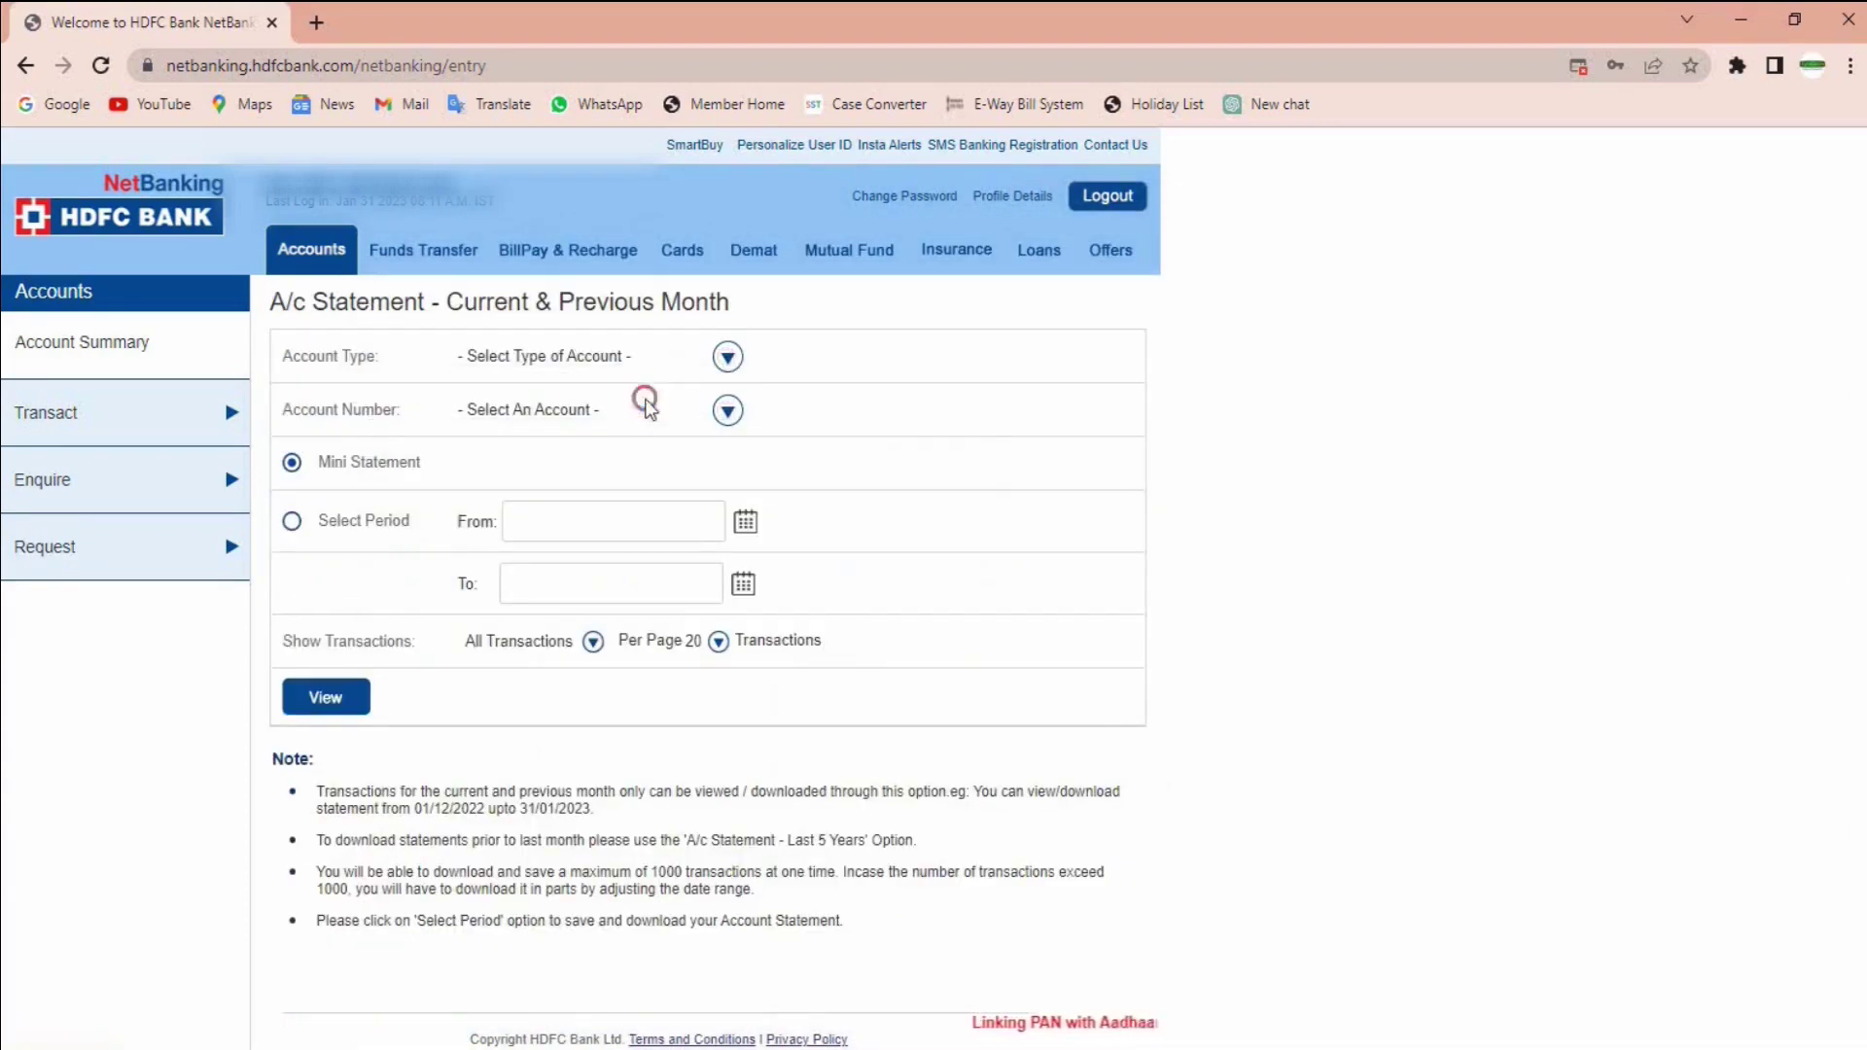
left_click(728, 411)
left_click(653, 453)
- Set a custom statement period from 01/01/2023 to 31/01/2023
left_click(292, 522)
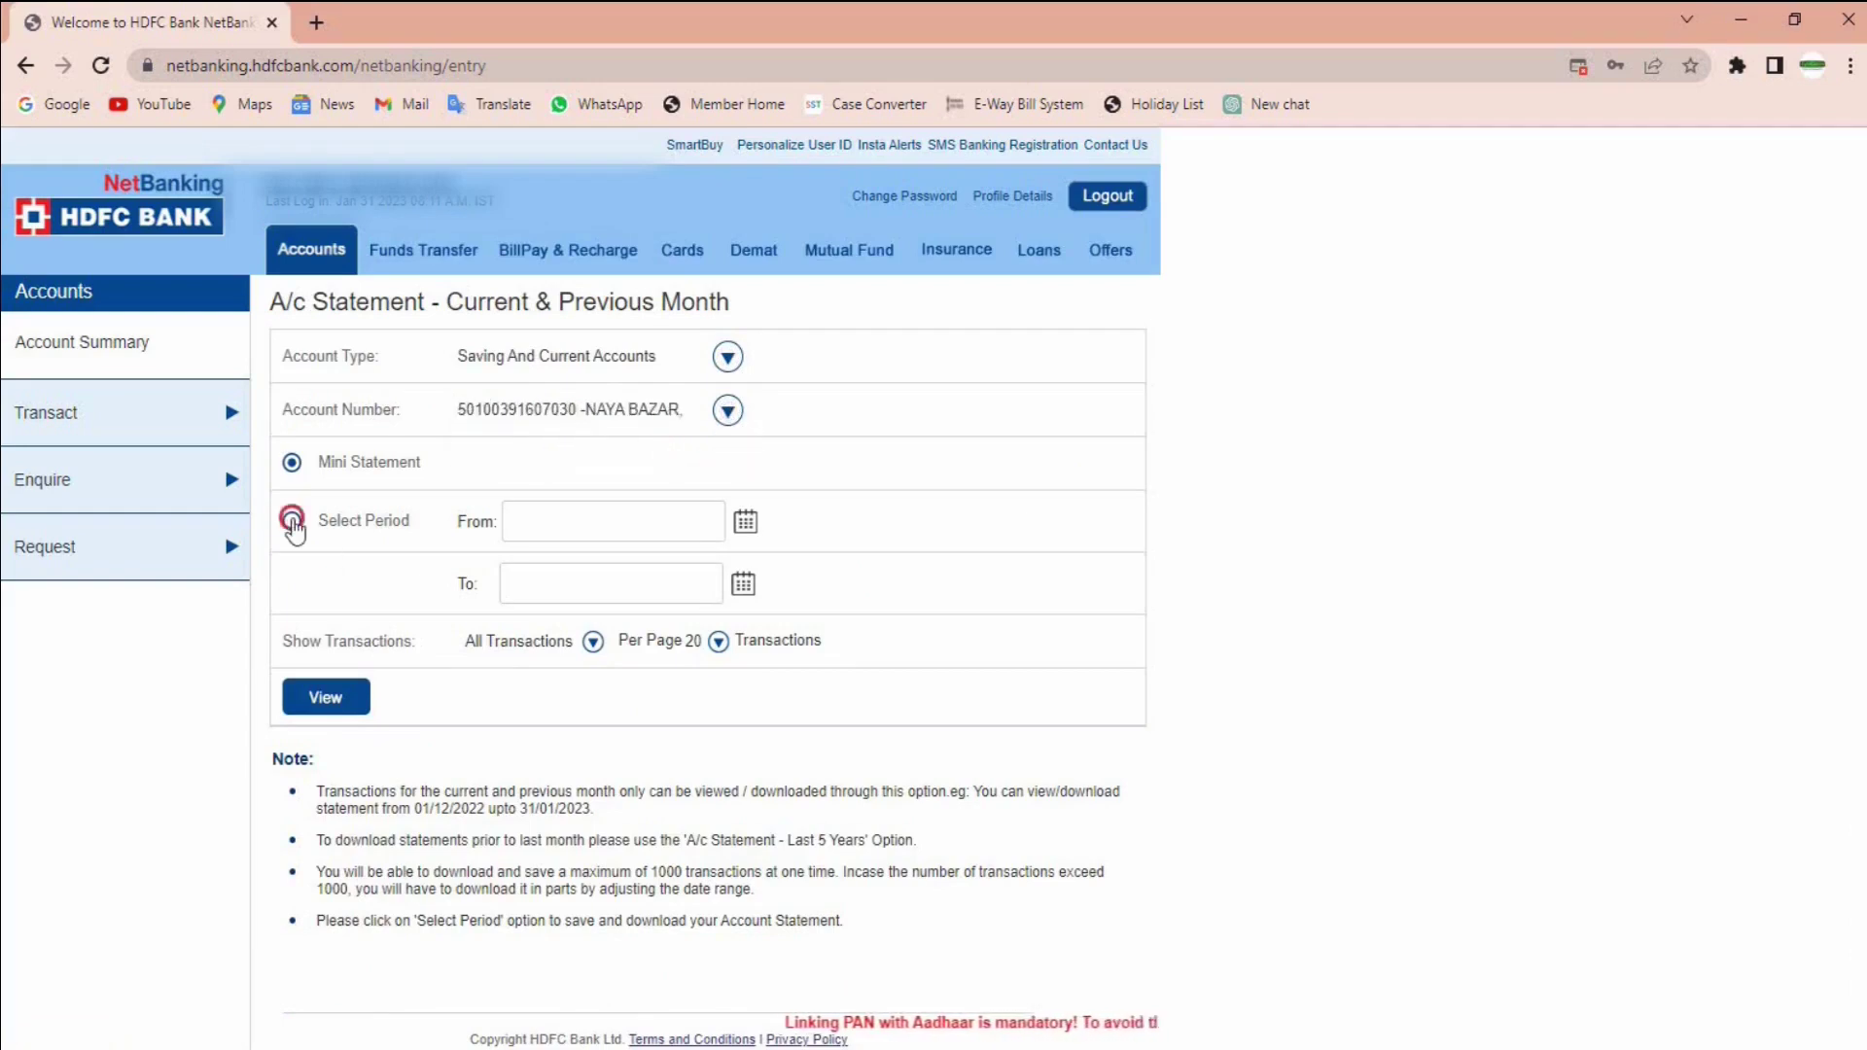
left_click(747, 521)
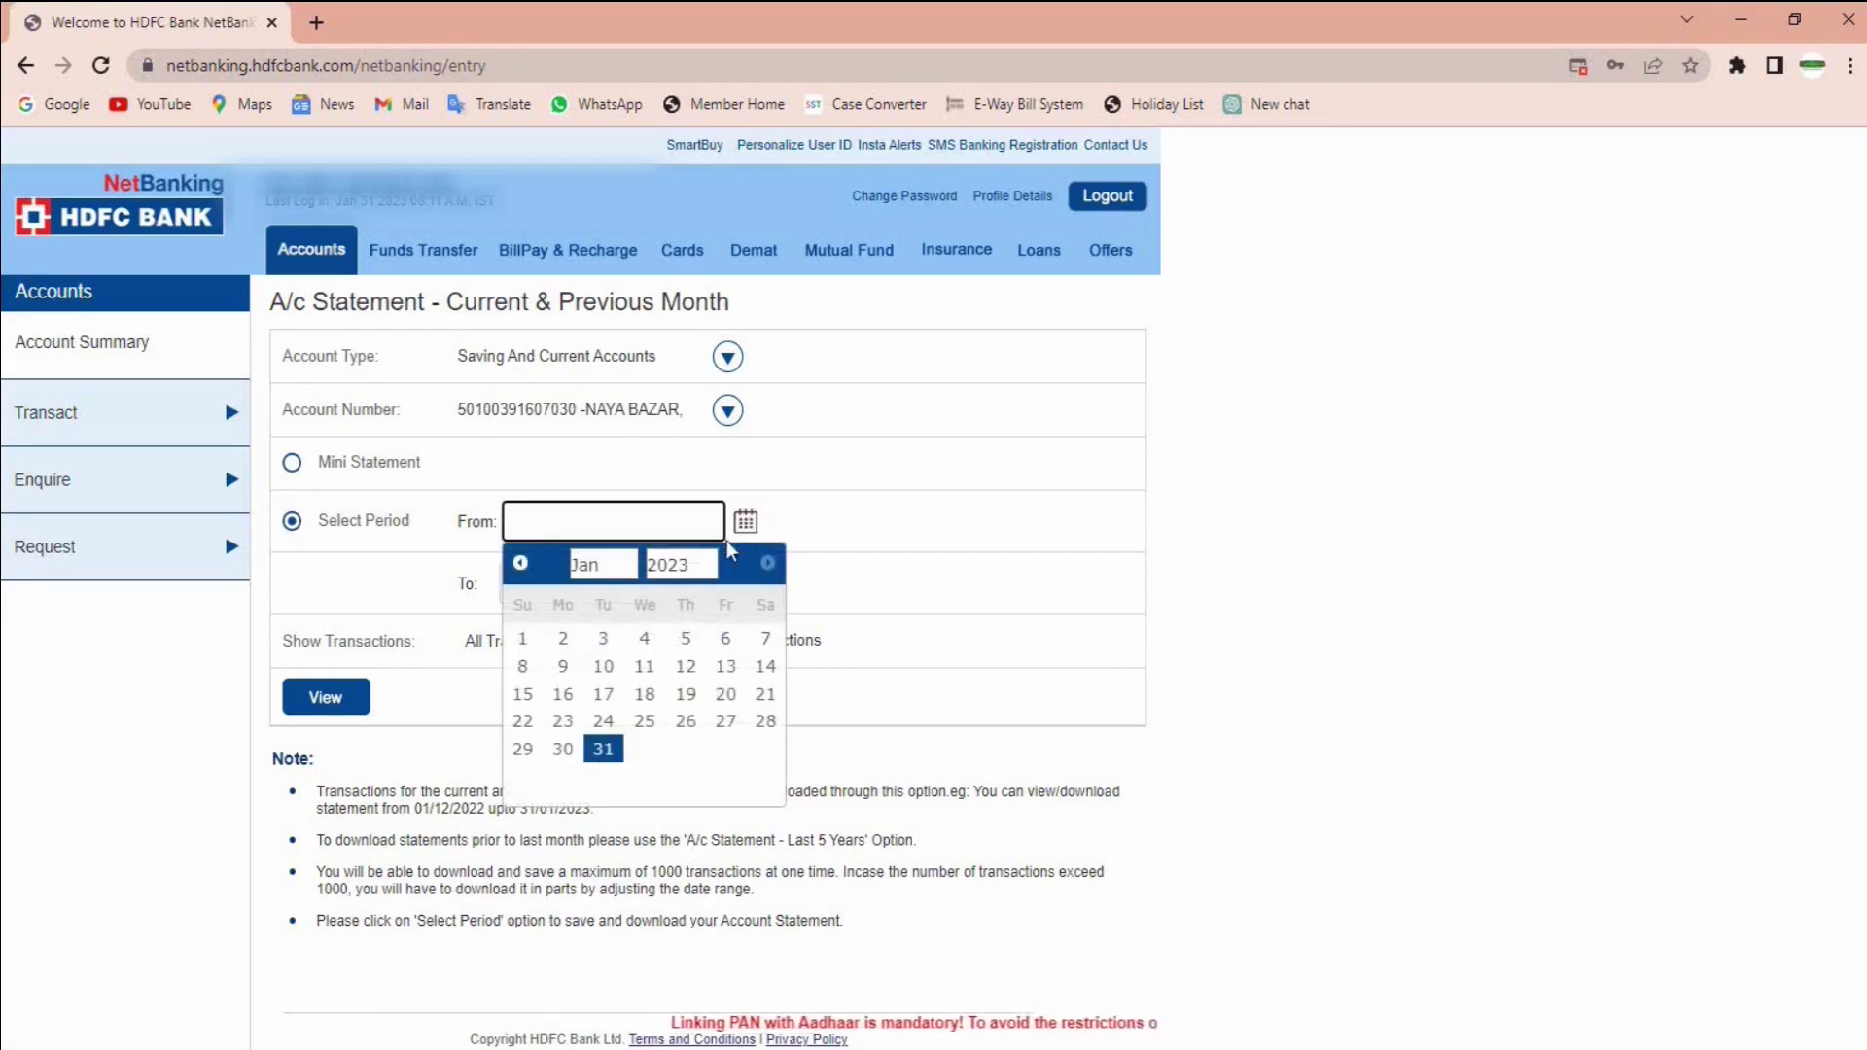
left_click(524, 636)
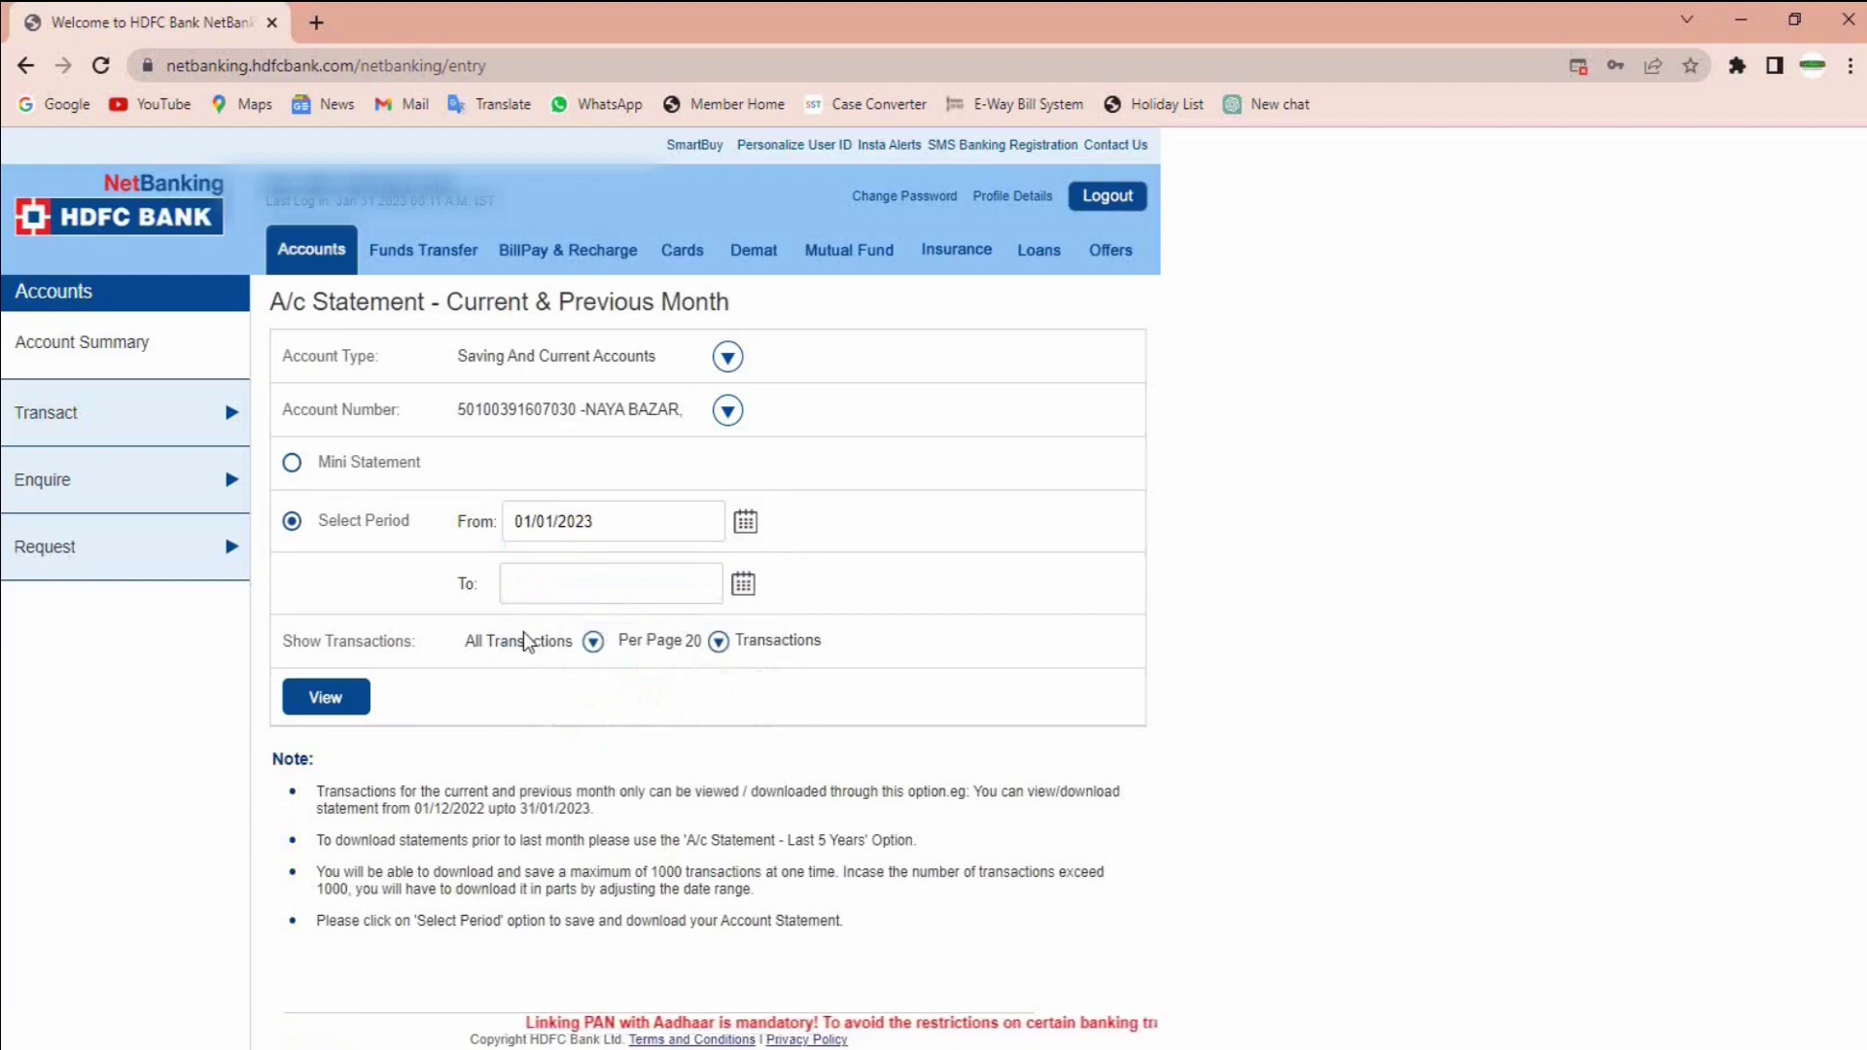
left_click(743, 583)
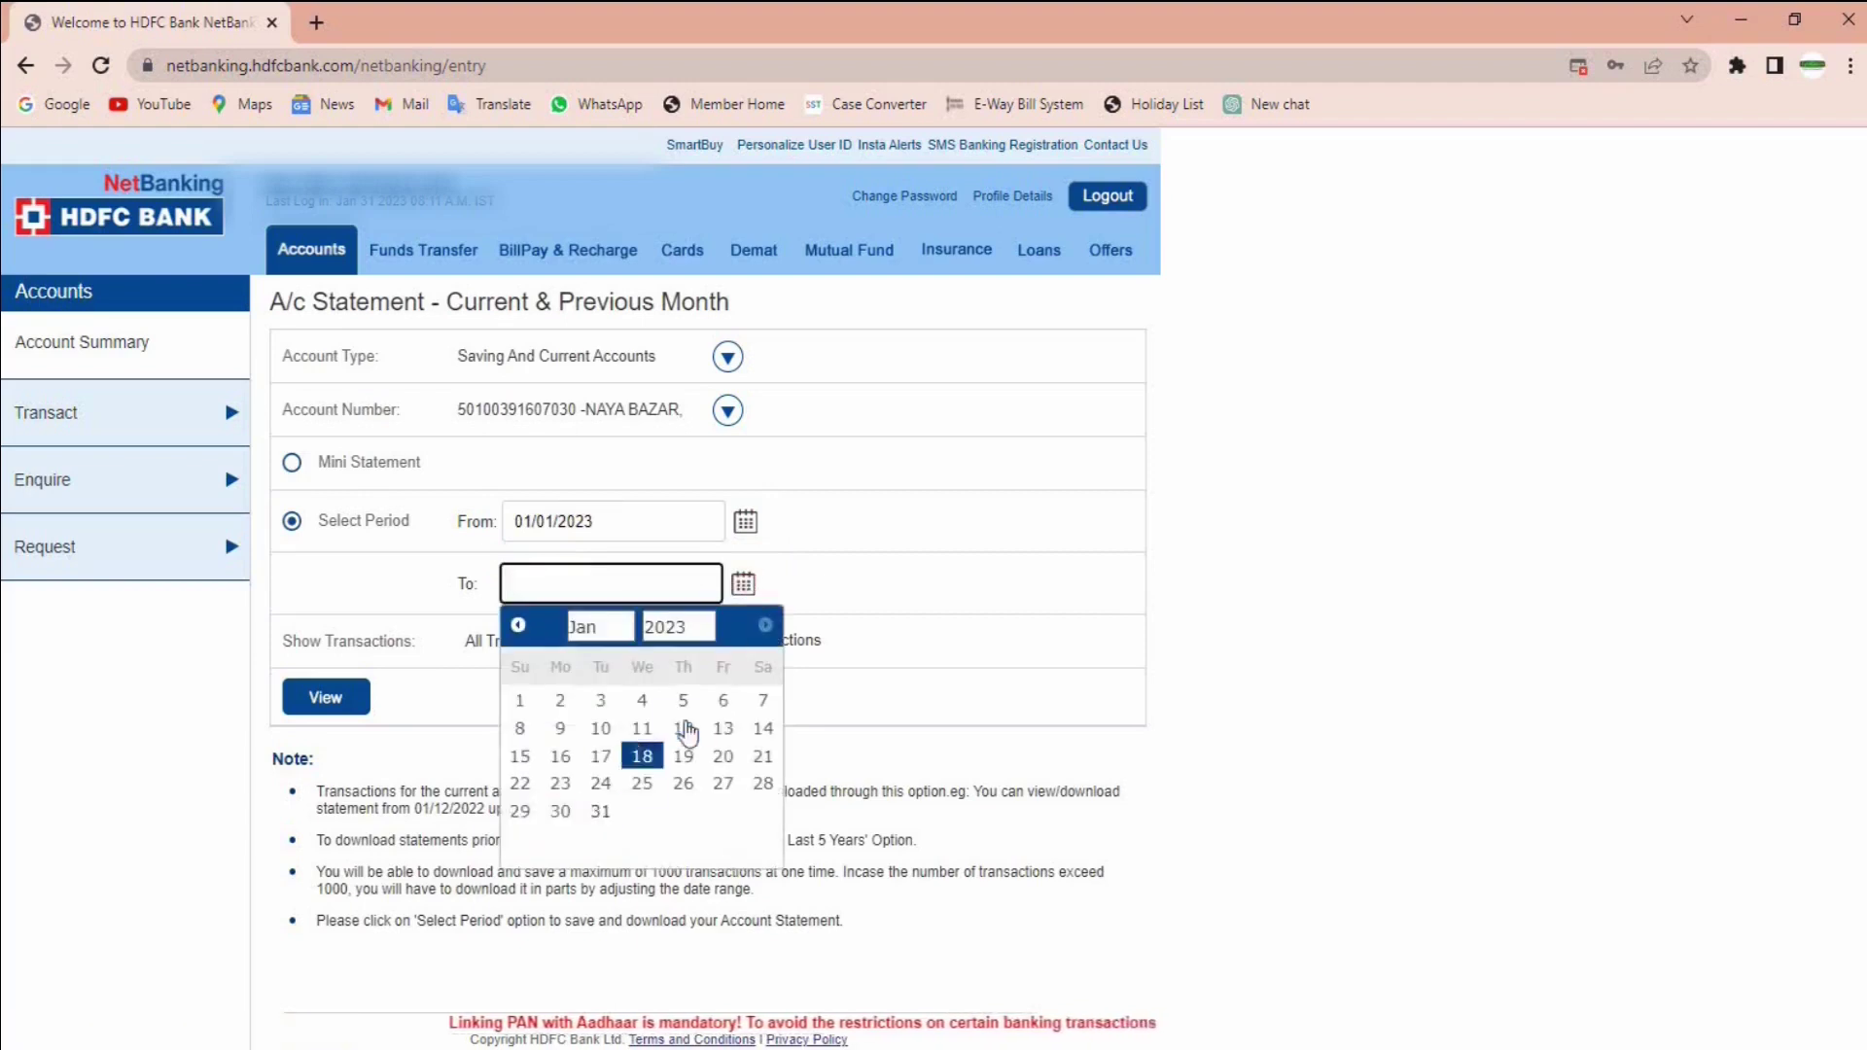
left_click(600, 811)
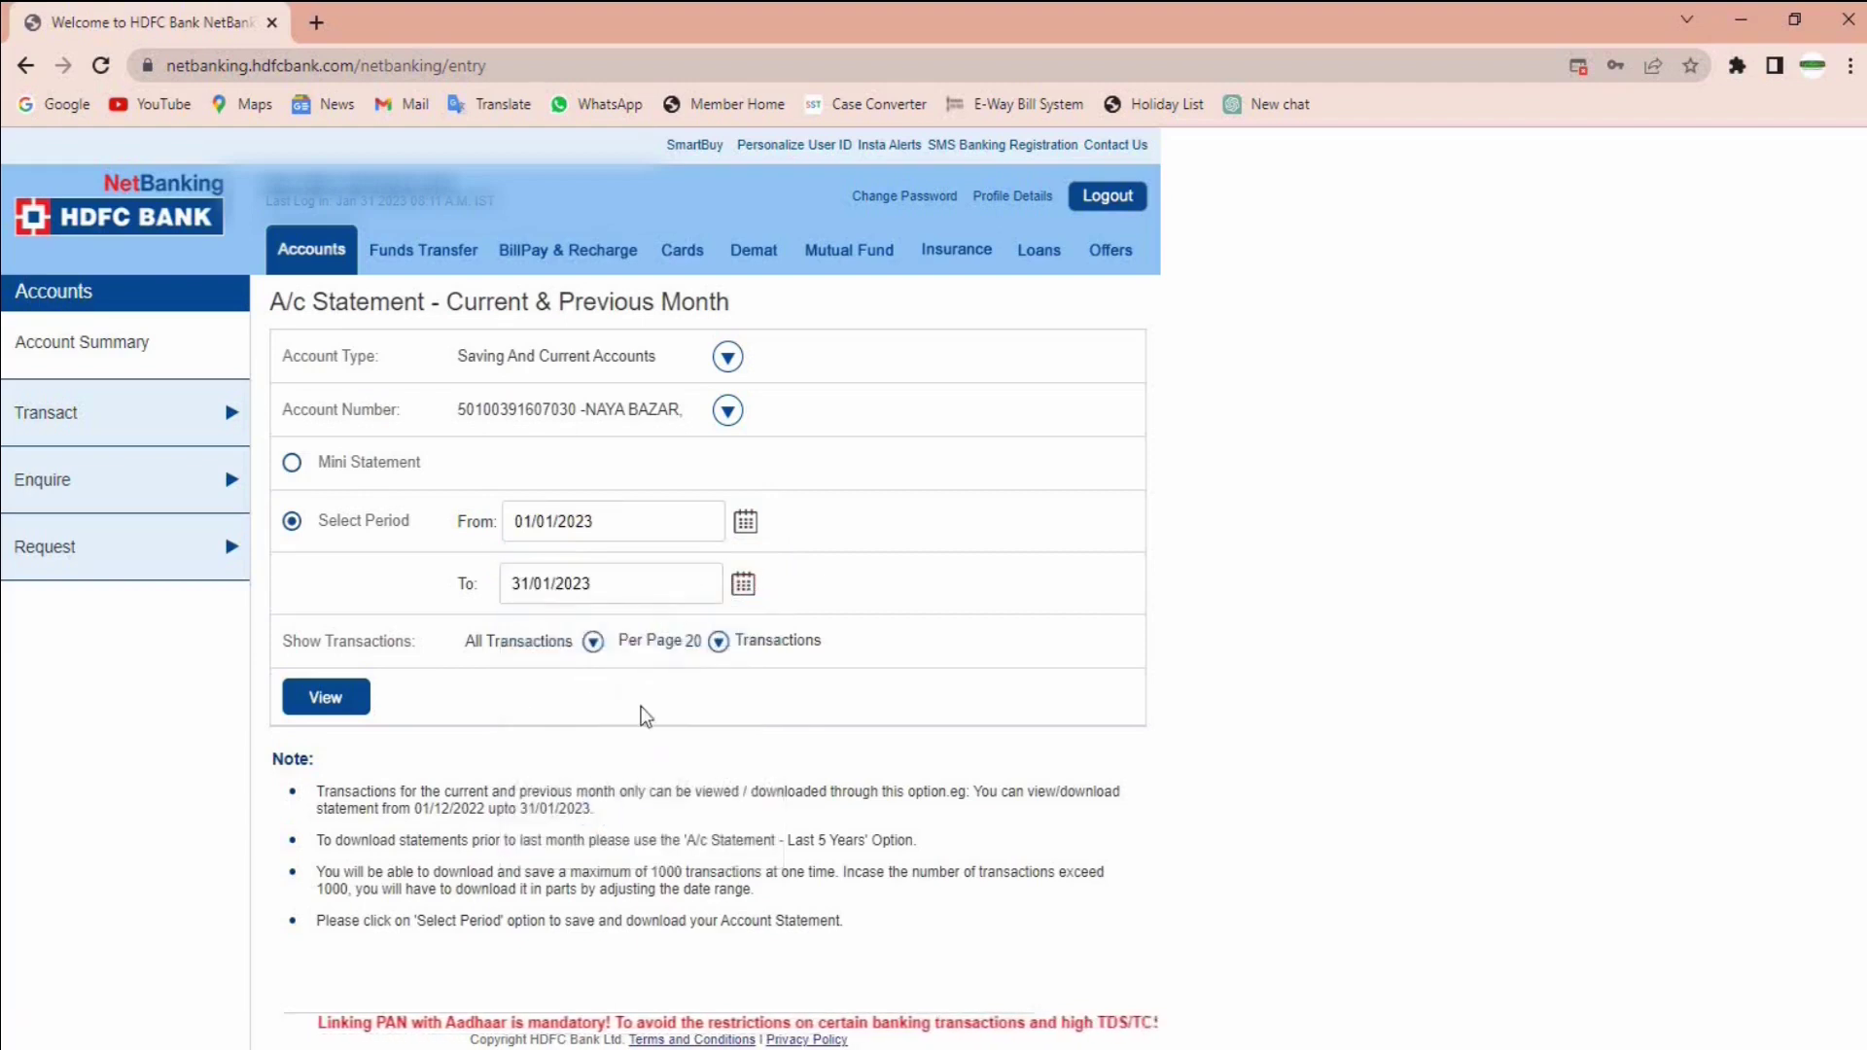
- Display the January 2023 savings statement and download it in PDF format
left_click(321, 696)
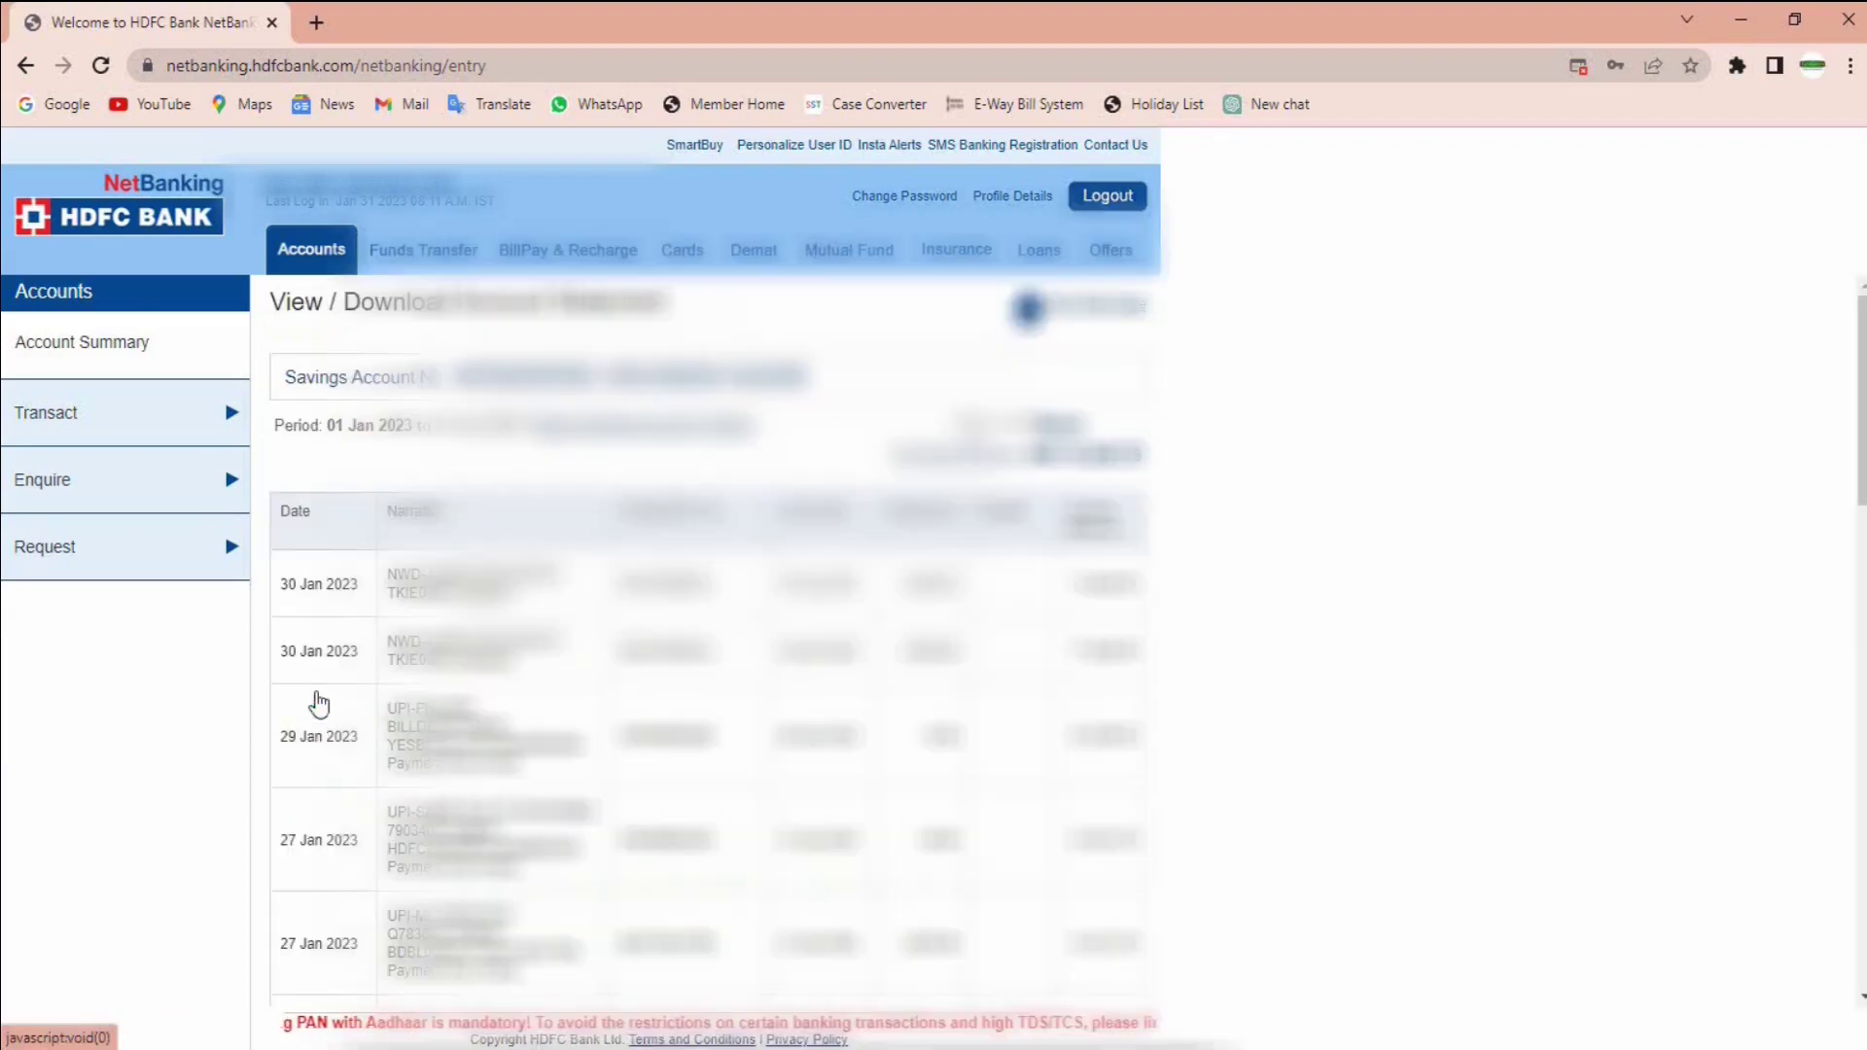
scroll(853, 502, "down", 18)
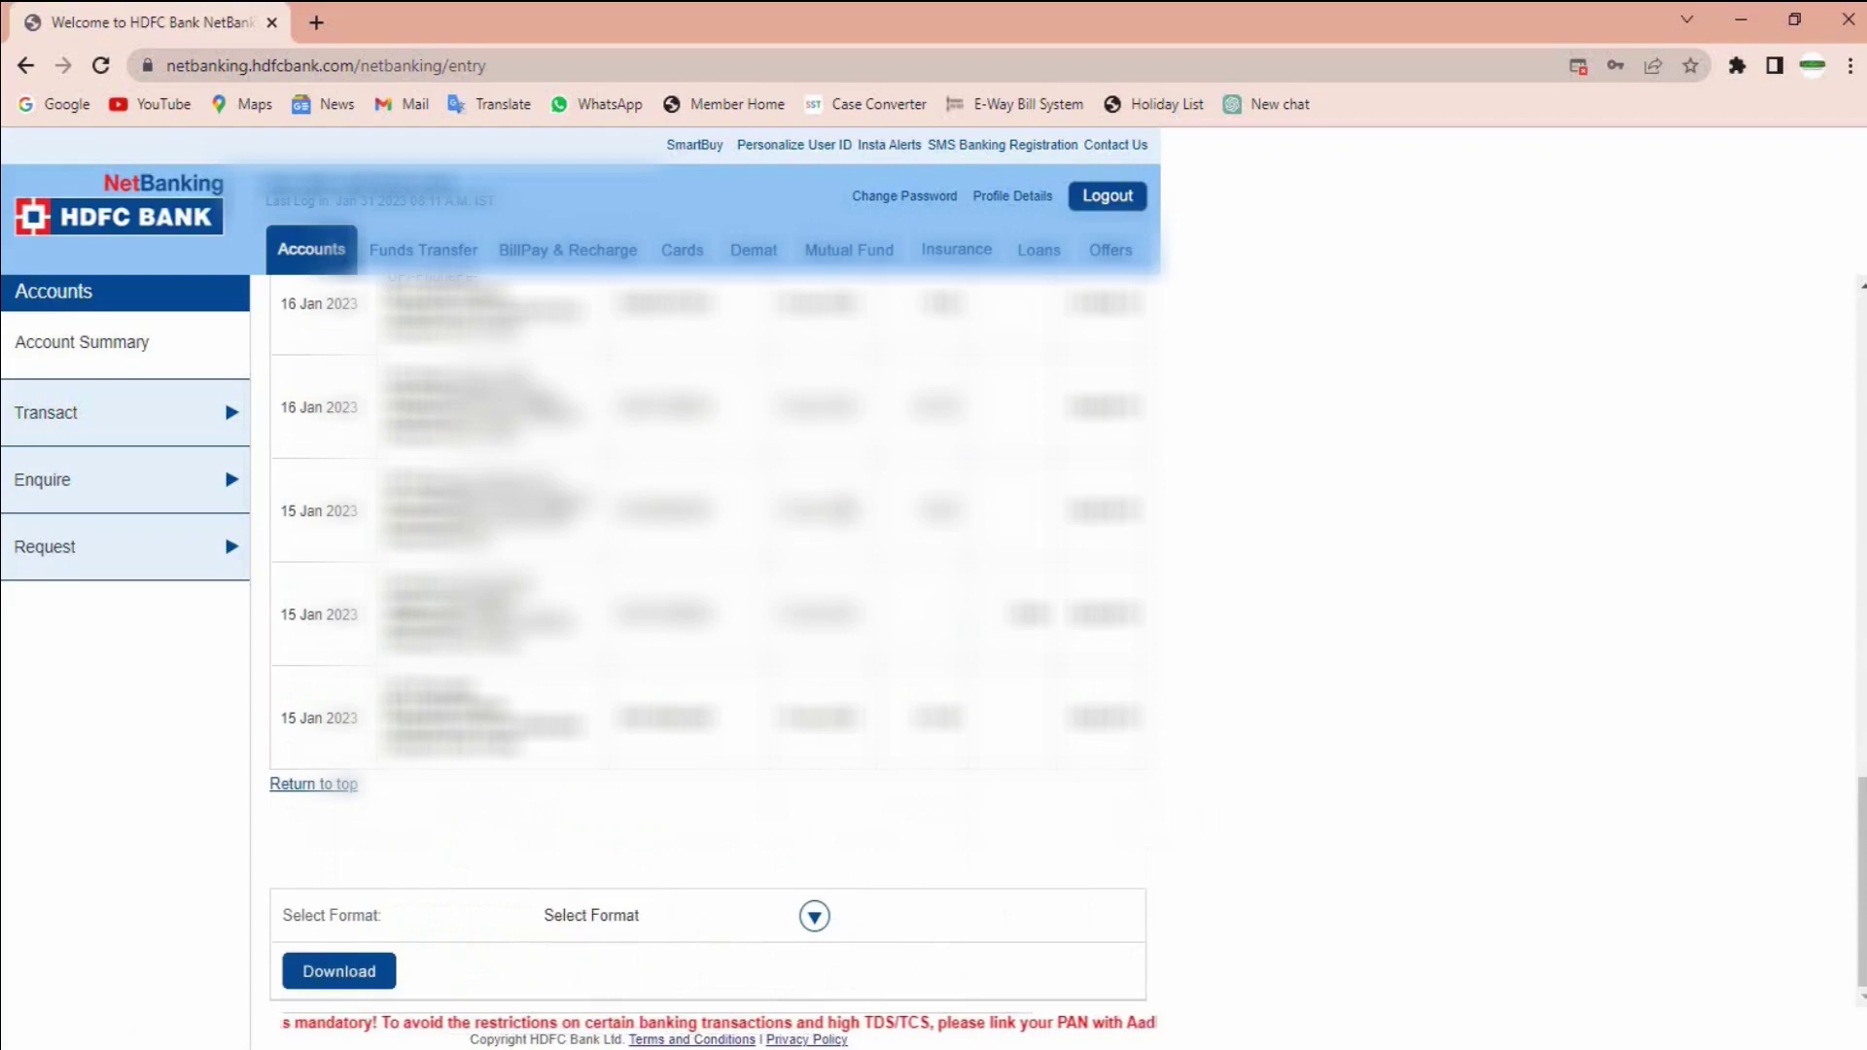
left_click(815, 917)
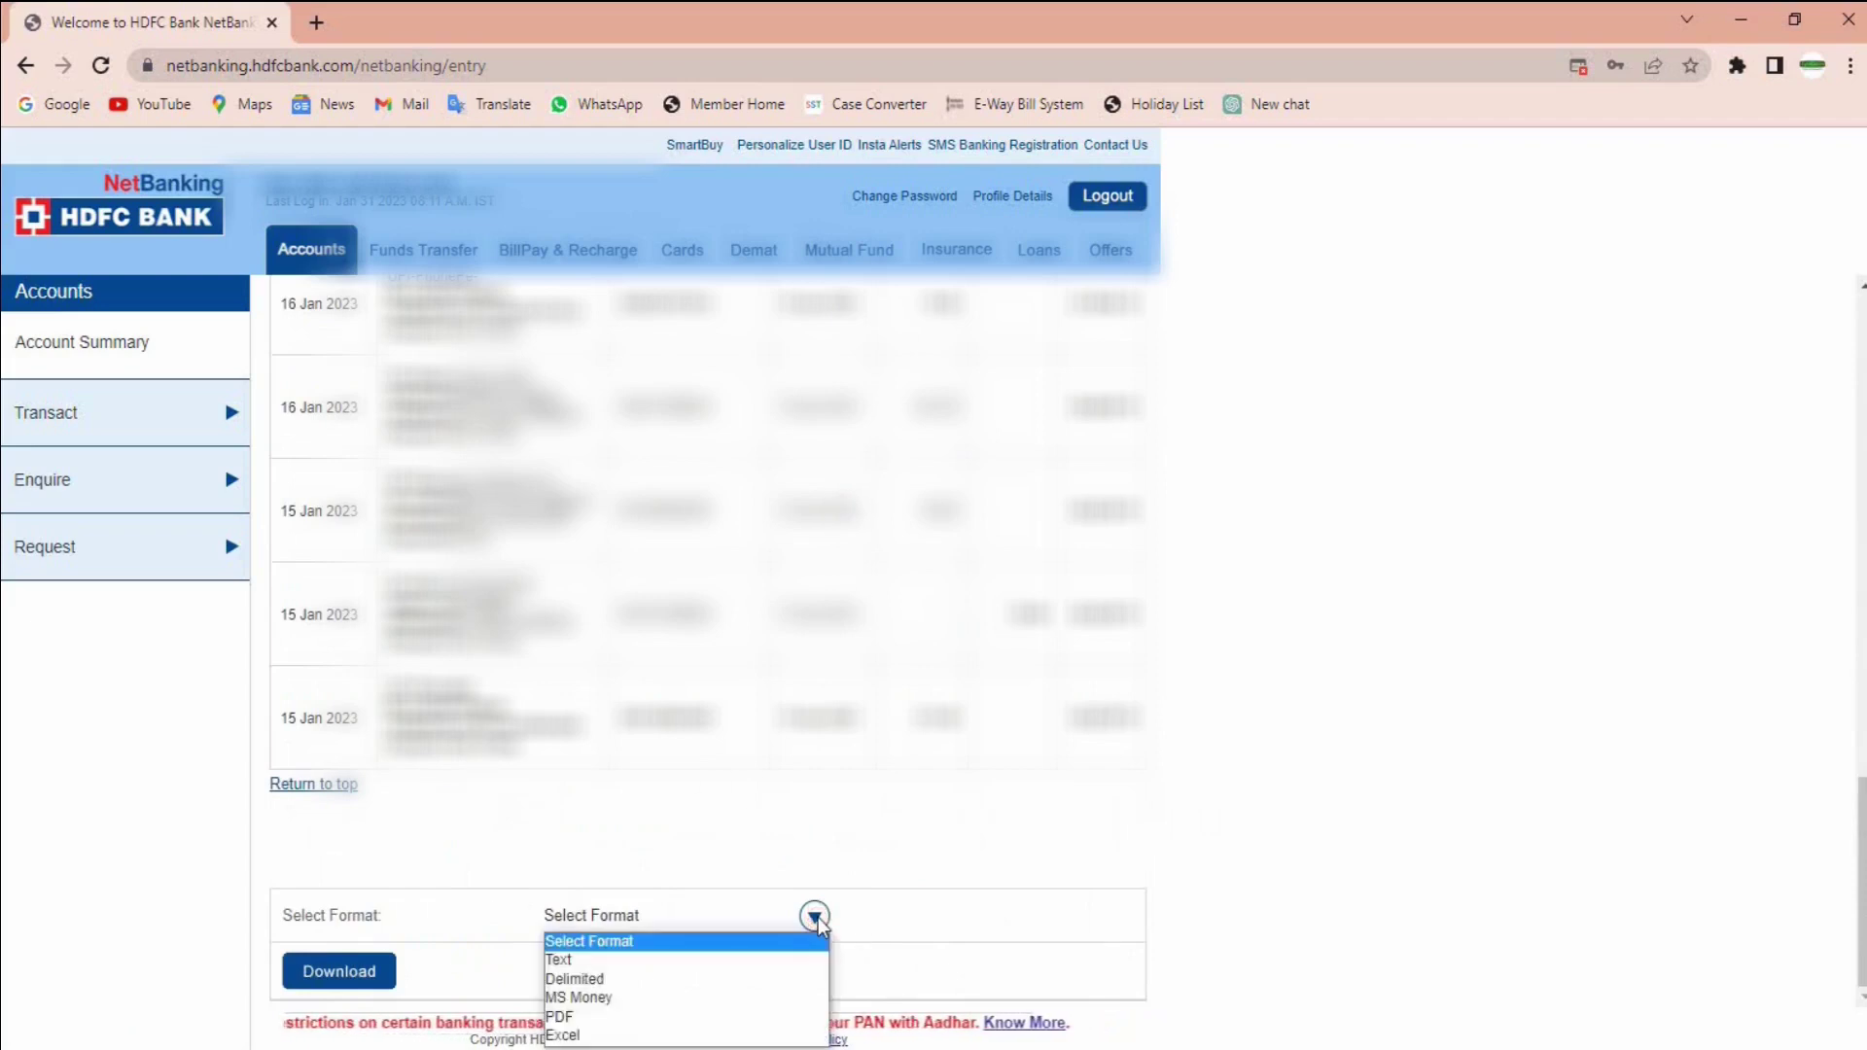
left_click(606, 1017)
left_click(349, 974)
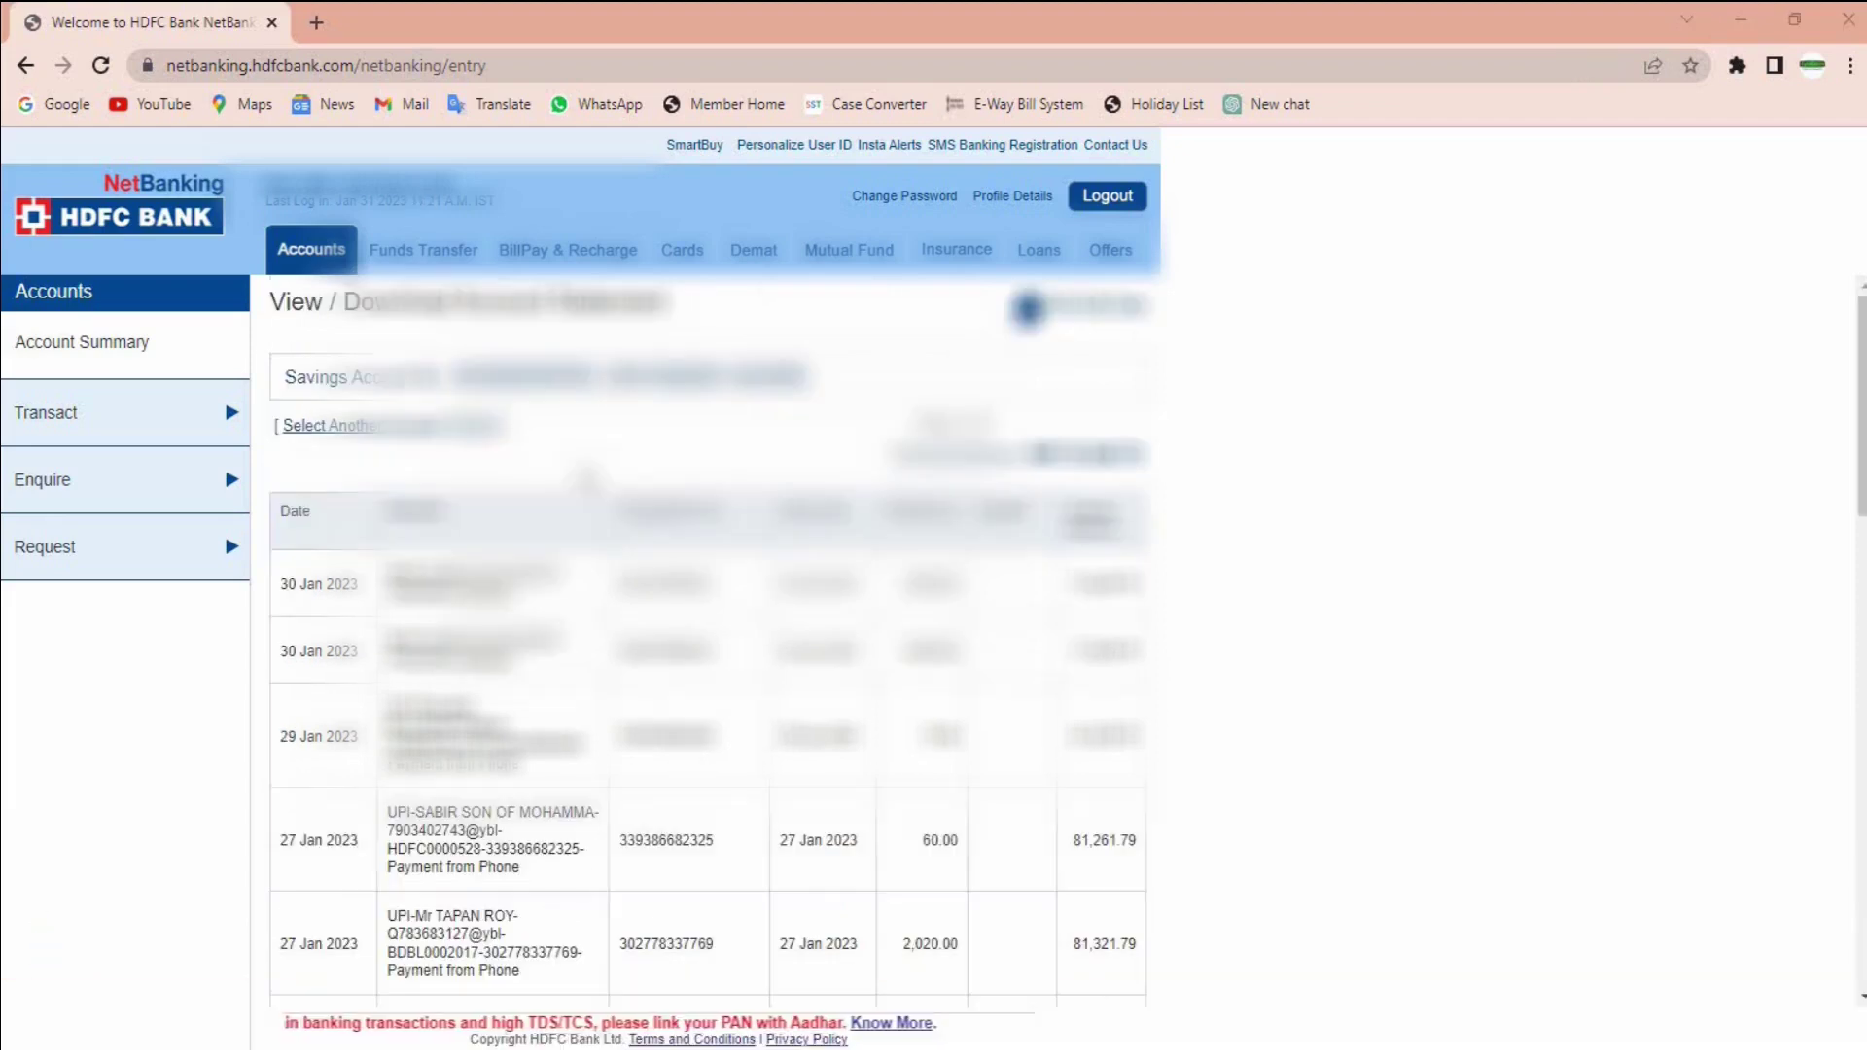
left_click(404, 251)
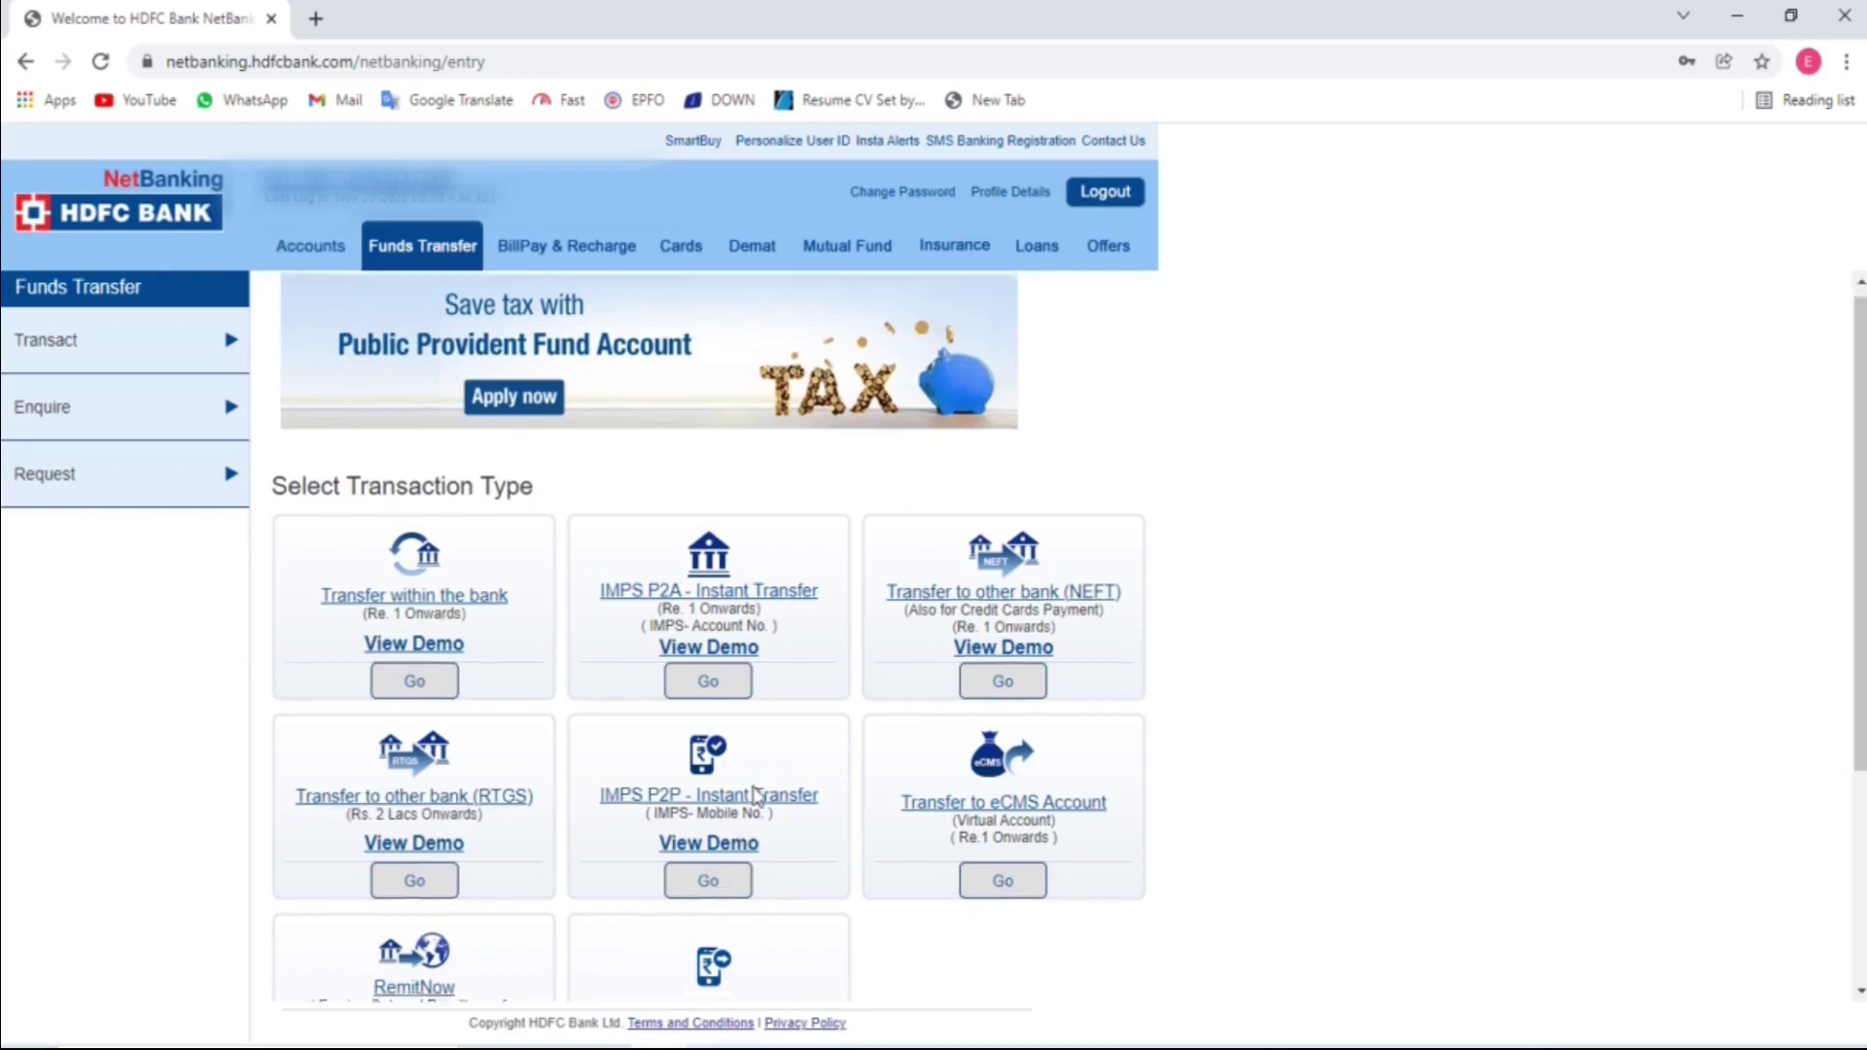
scroll(750, 822, "down", 3)
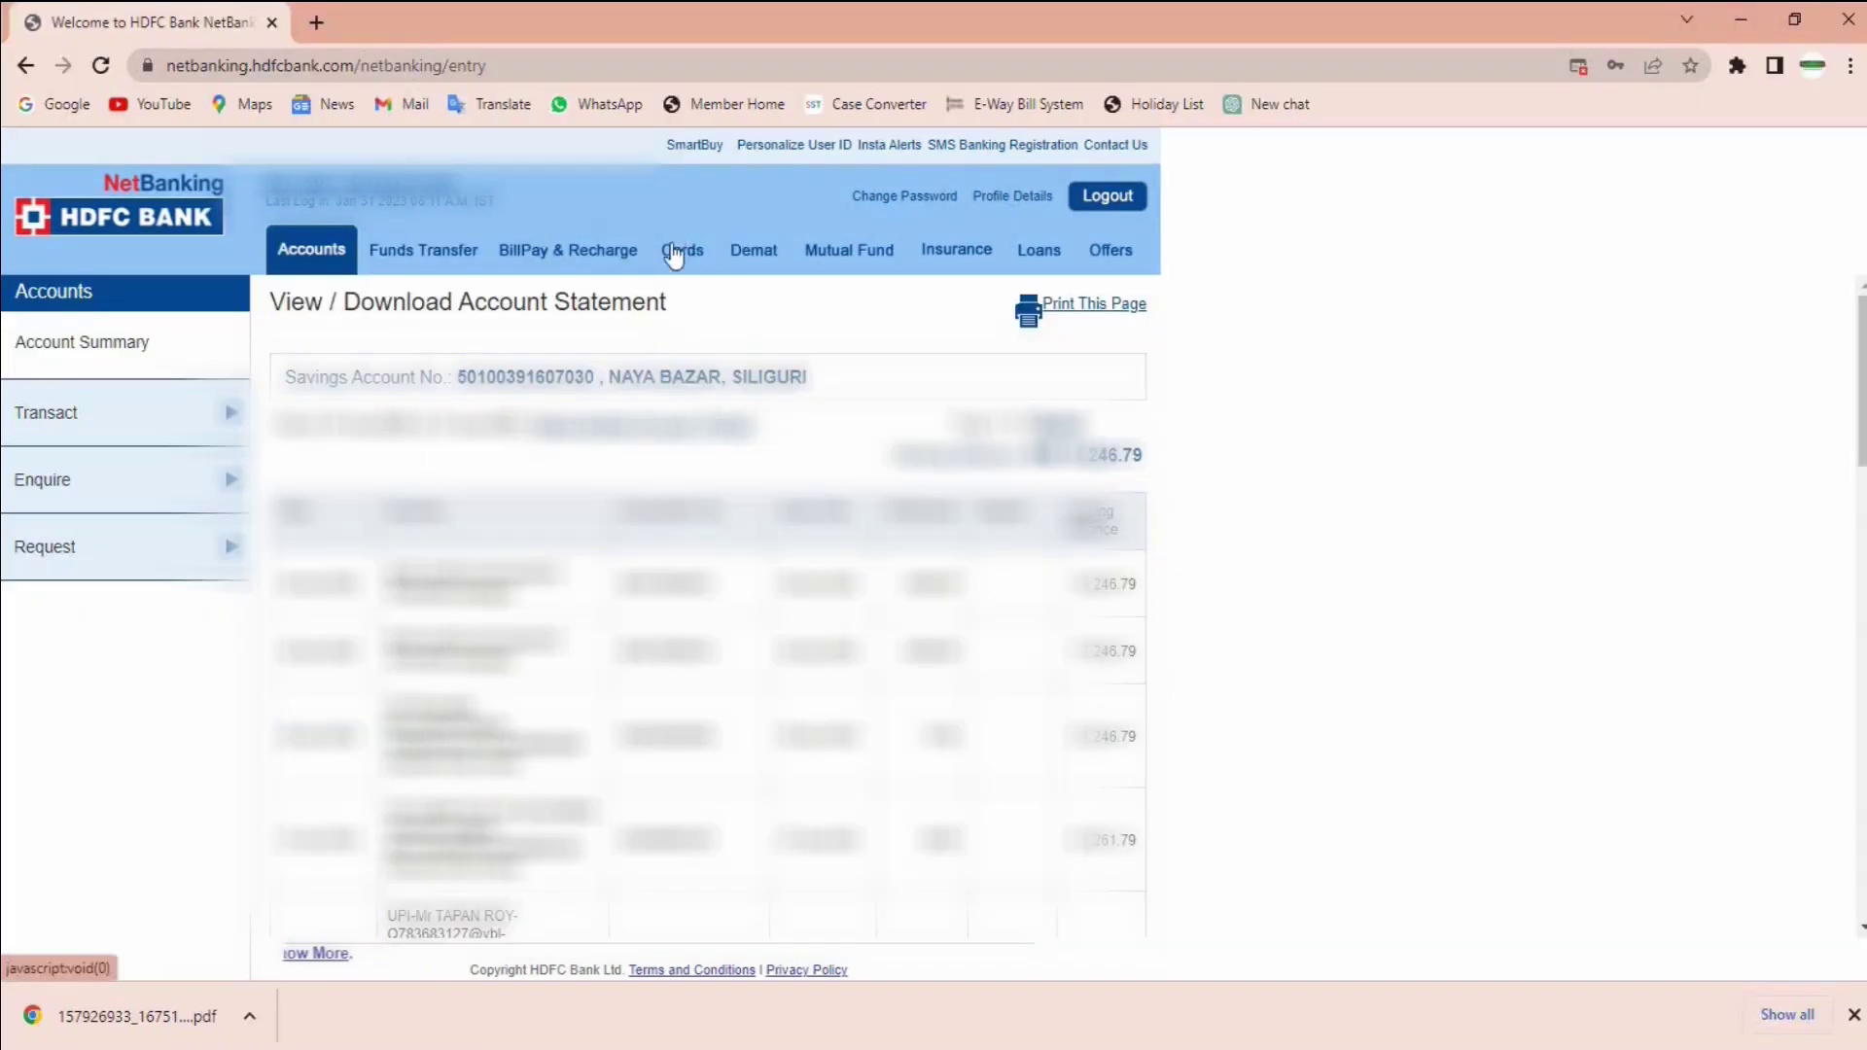
- Go to Cards, expand Debit Cards > Request, and open Instant Pin Generation
left_click(676, 257)
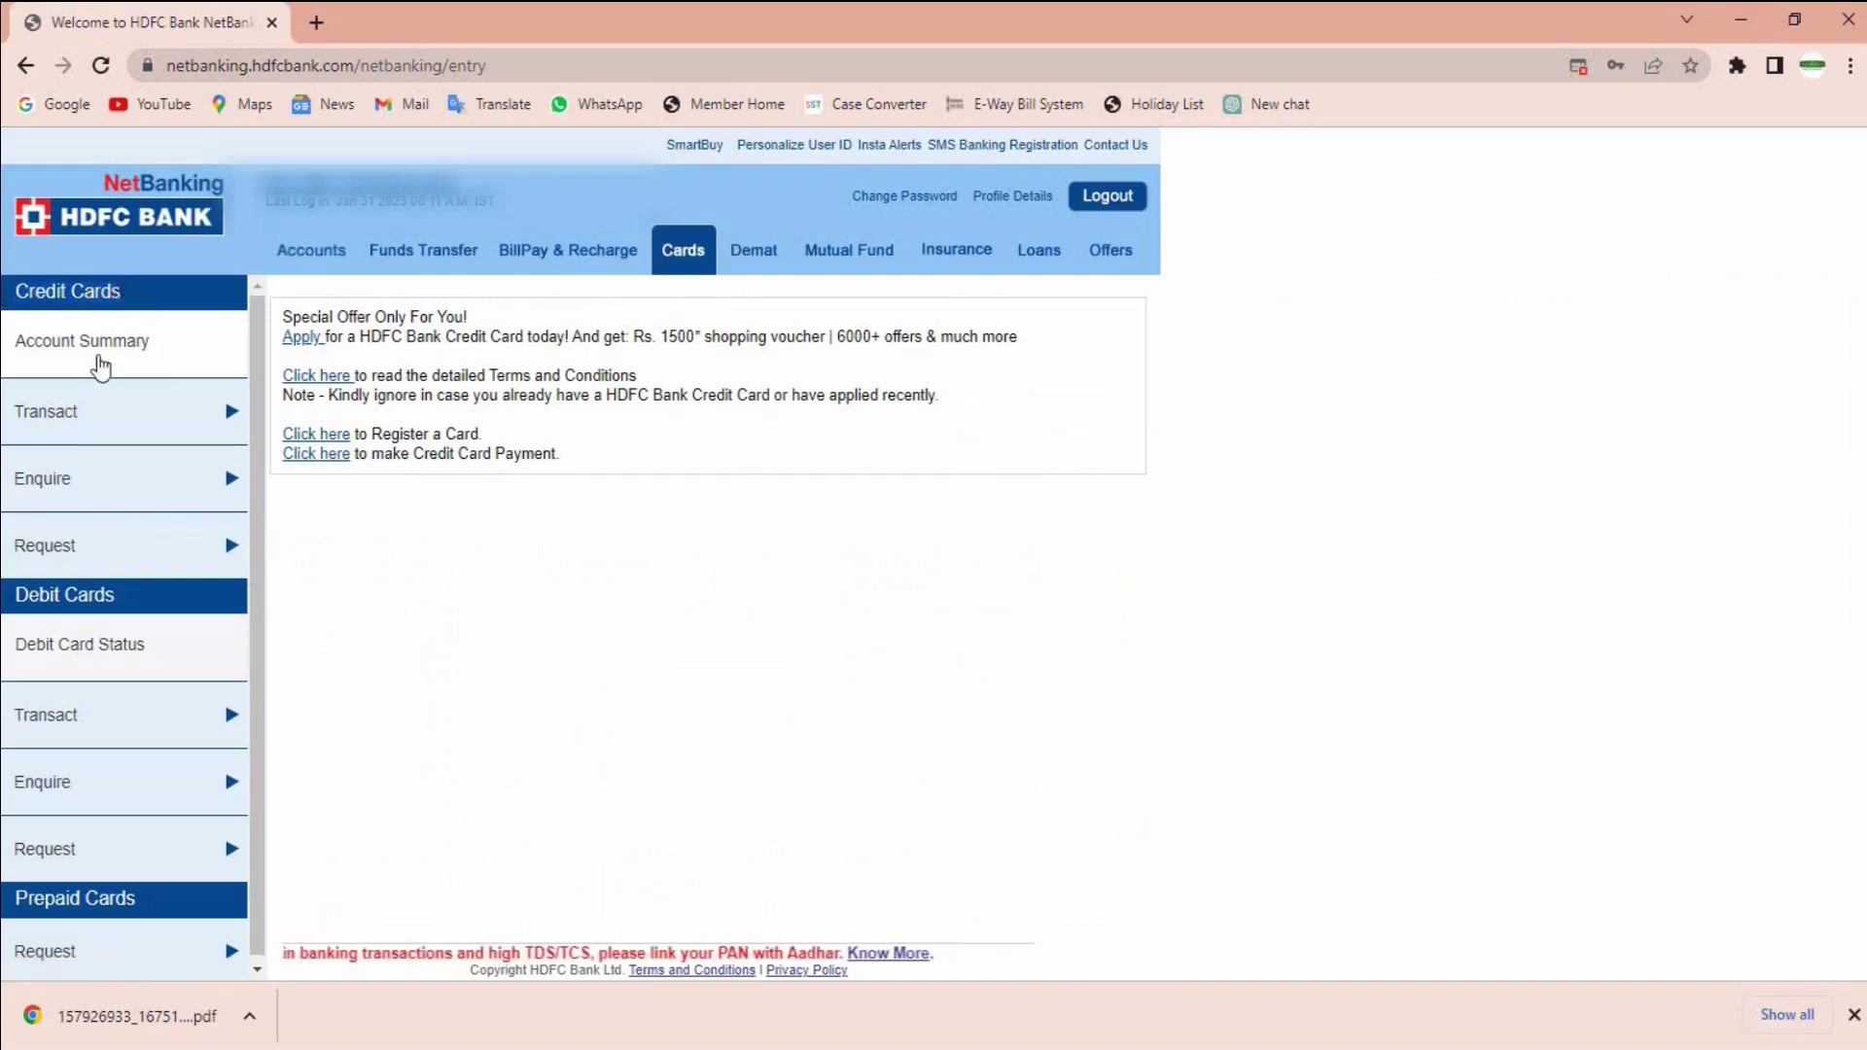
left_click_drag(19, 595, 142, 598)
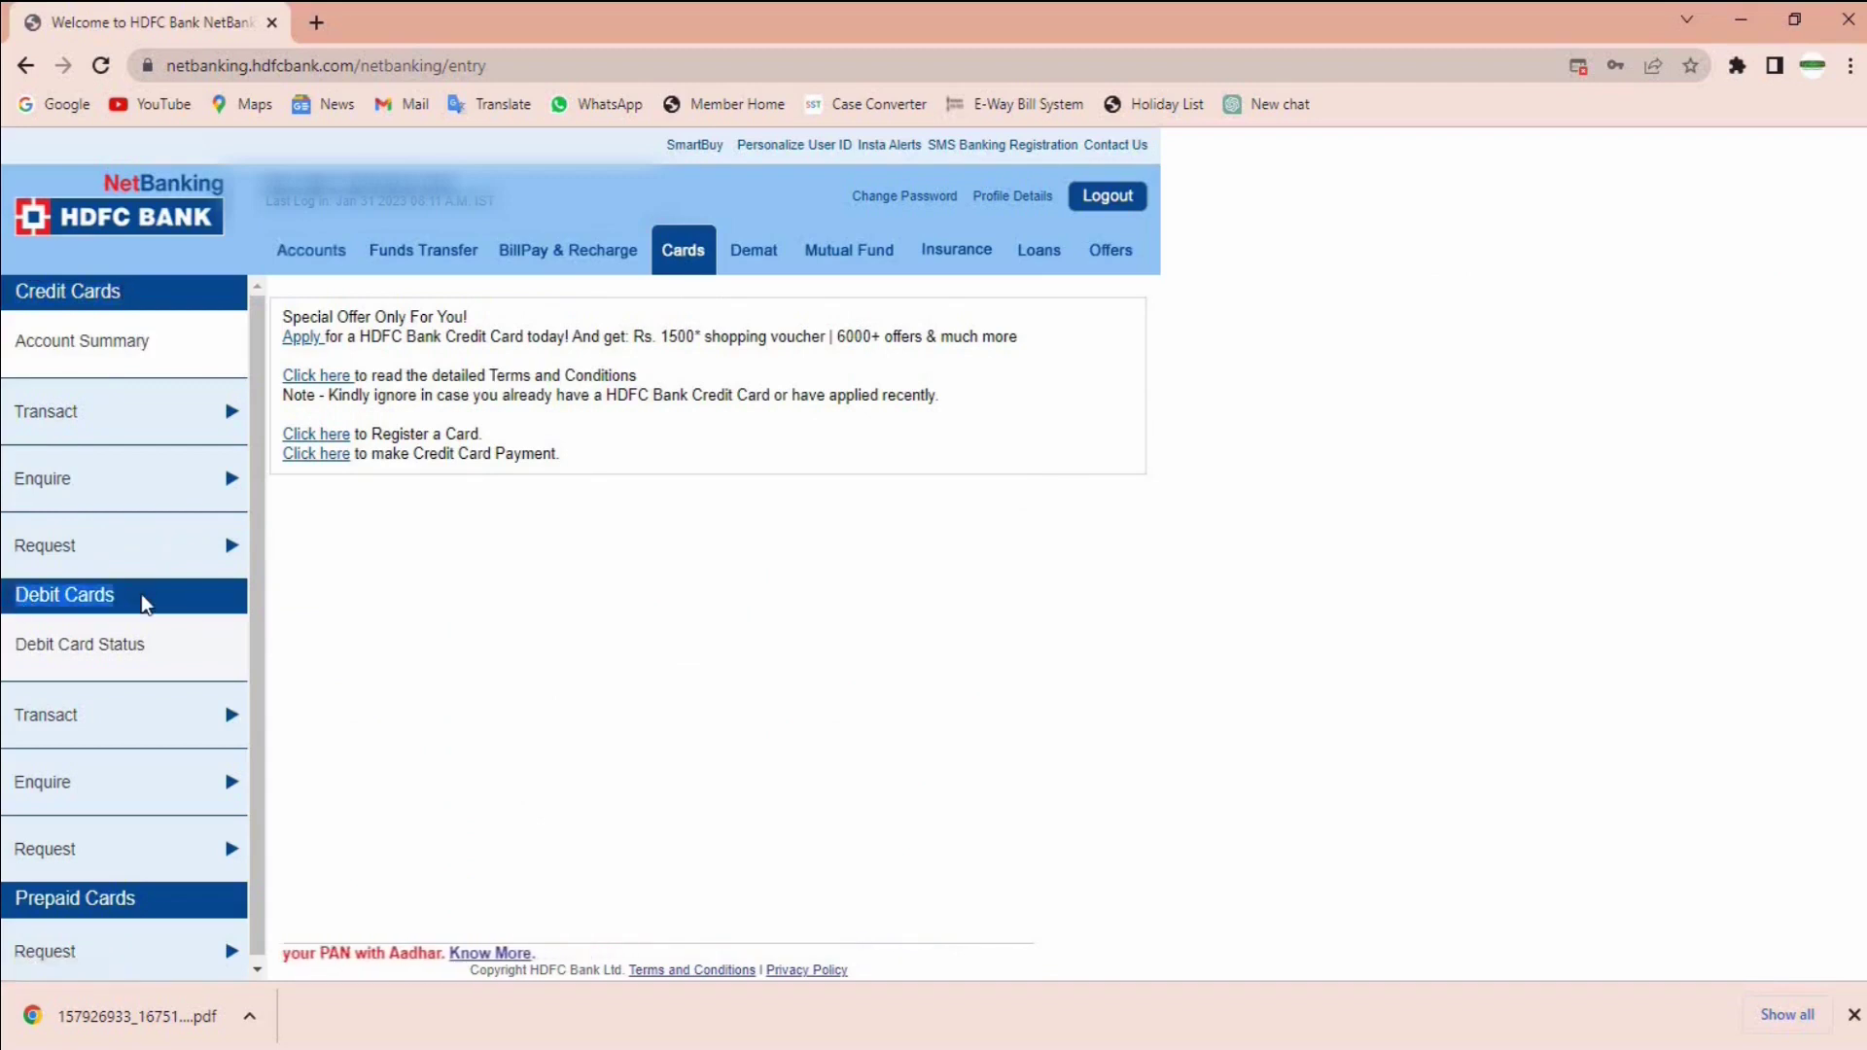
left_click(142, 595)
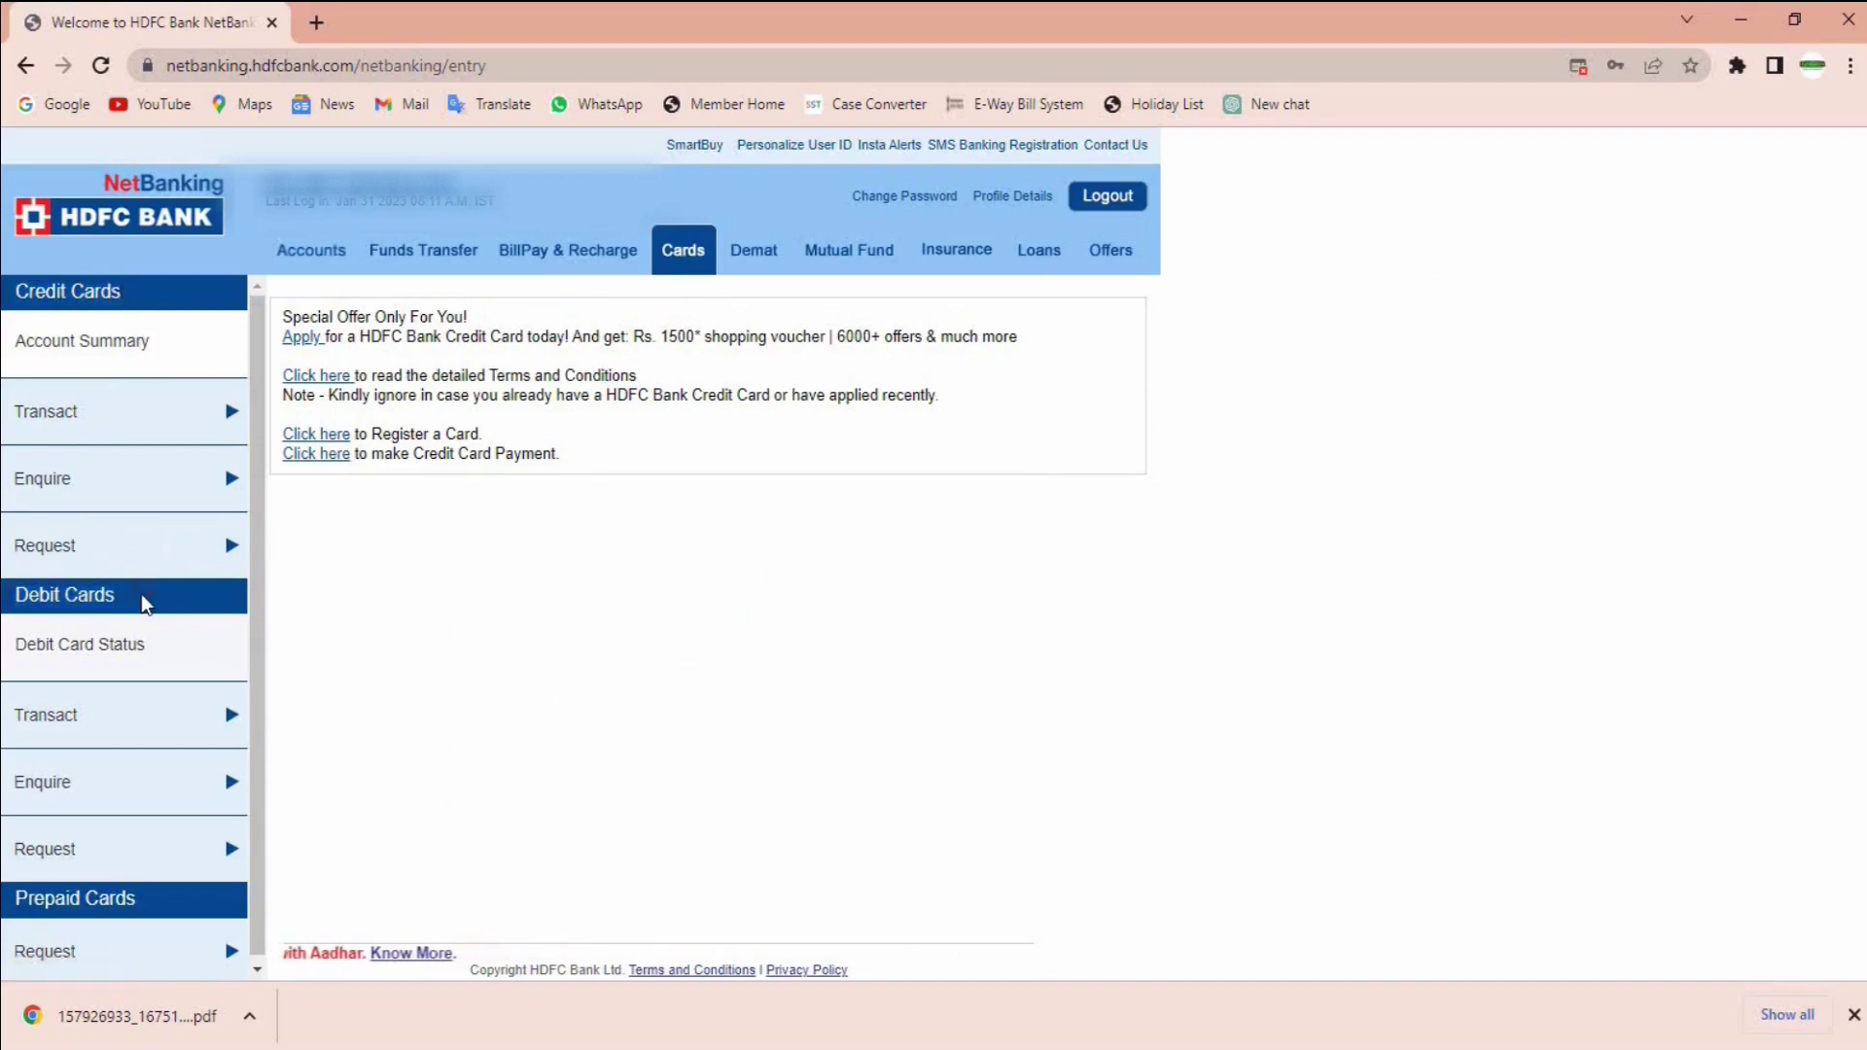
left_click(126, 850)
scroll(186, 741, "down", 4)
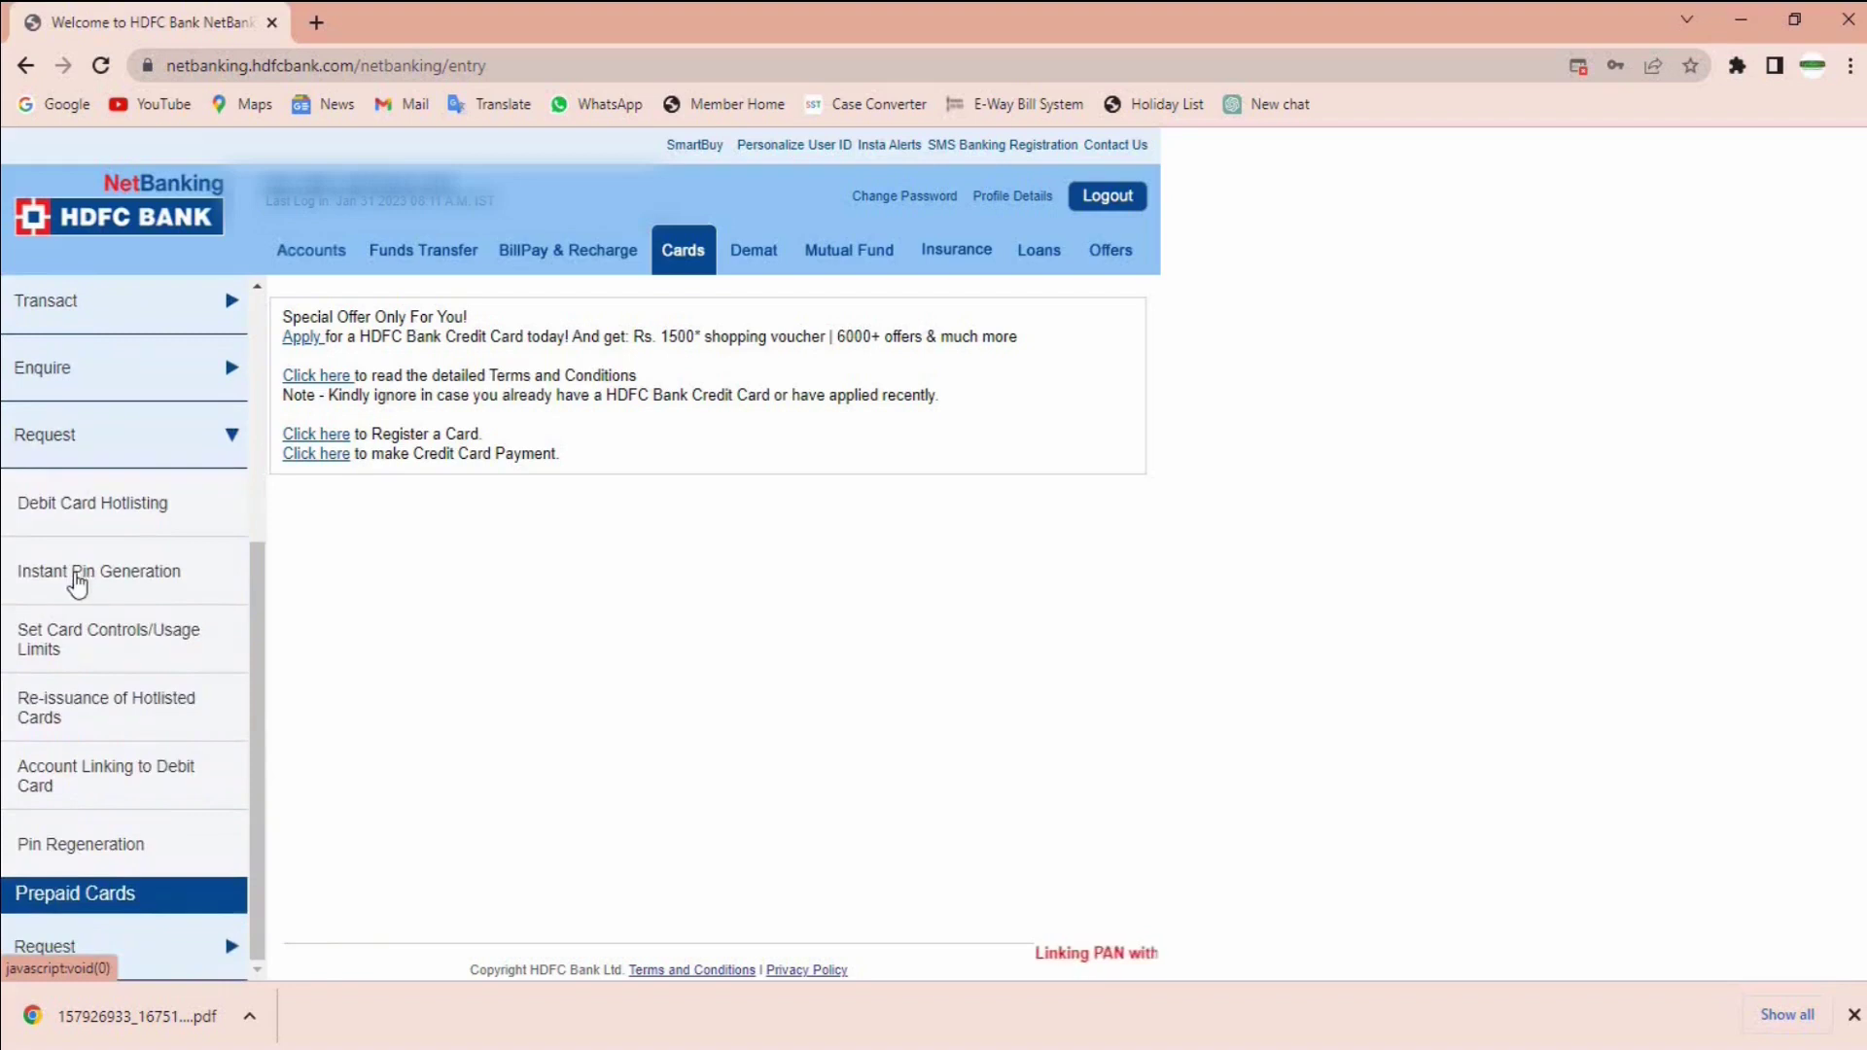
left_click(101, 572)
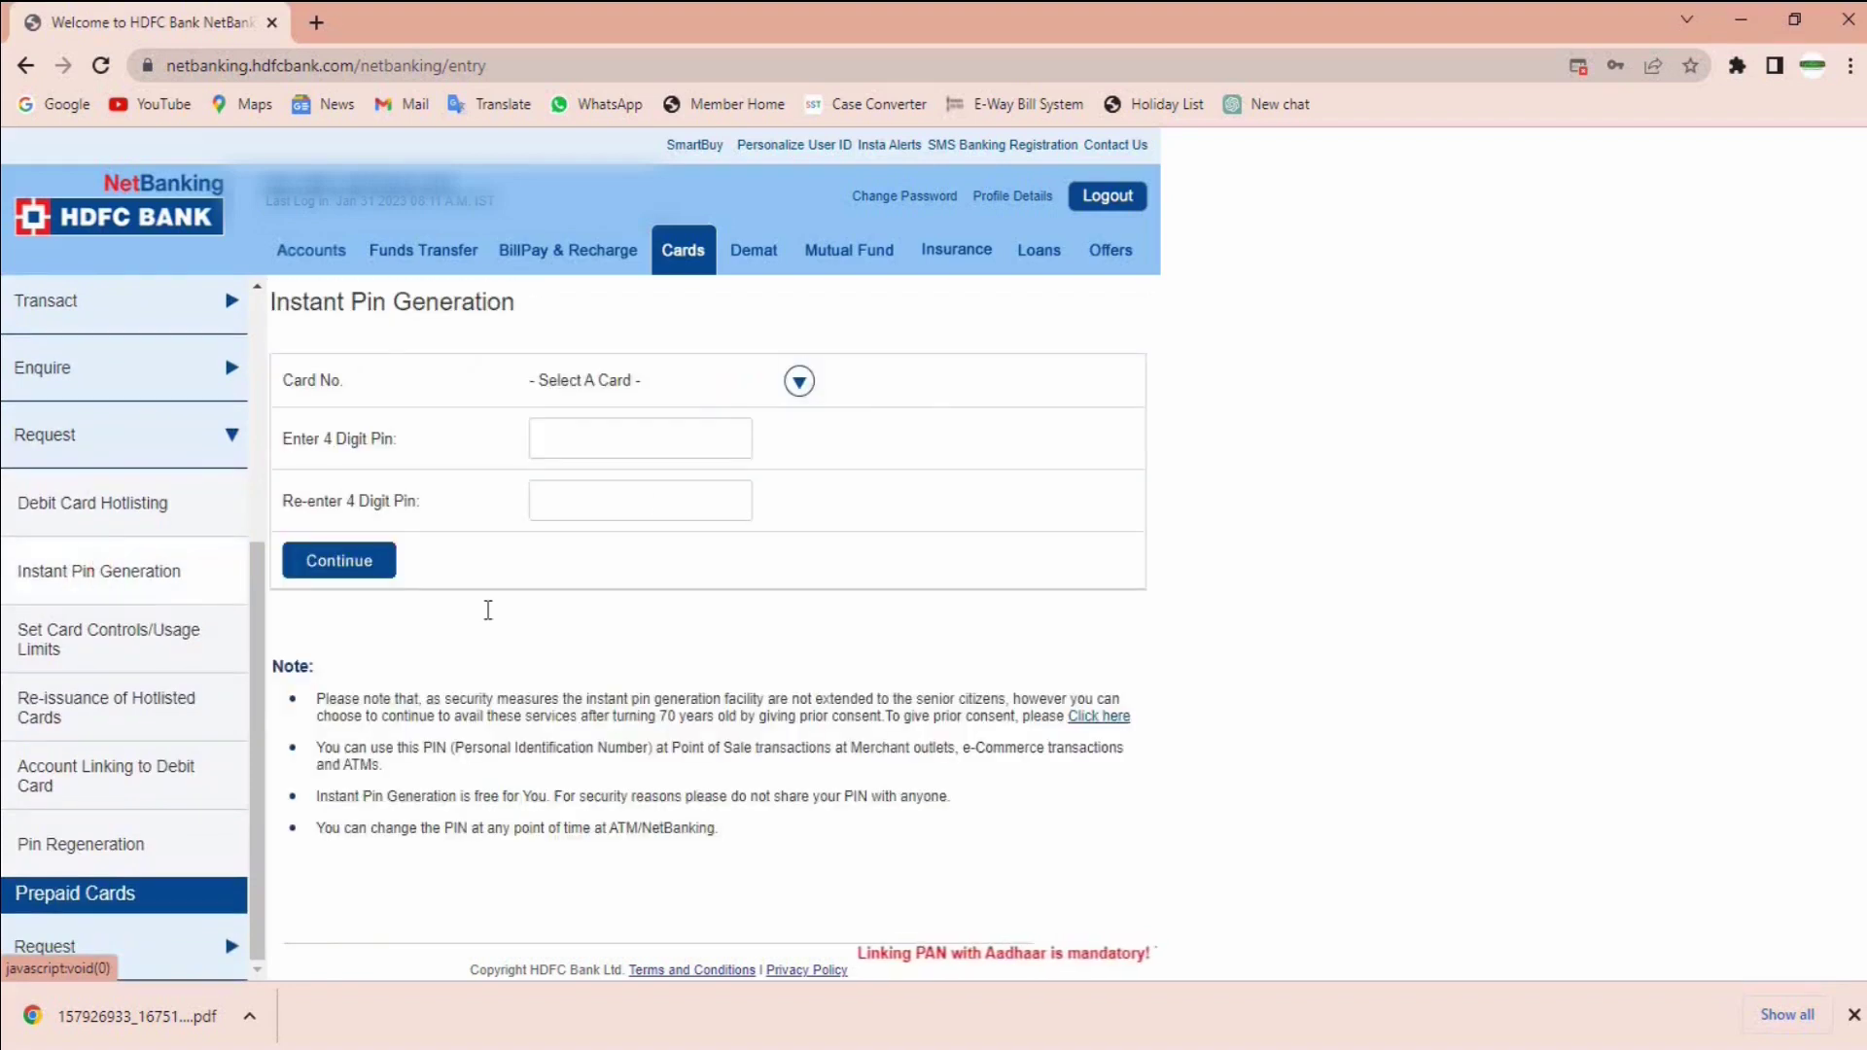
- Select the listed debit card, enter the new 4-digit PIN twice, and submit it
left_click(799, 382)
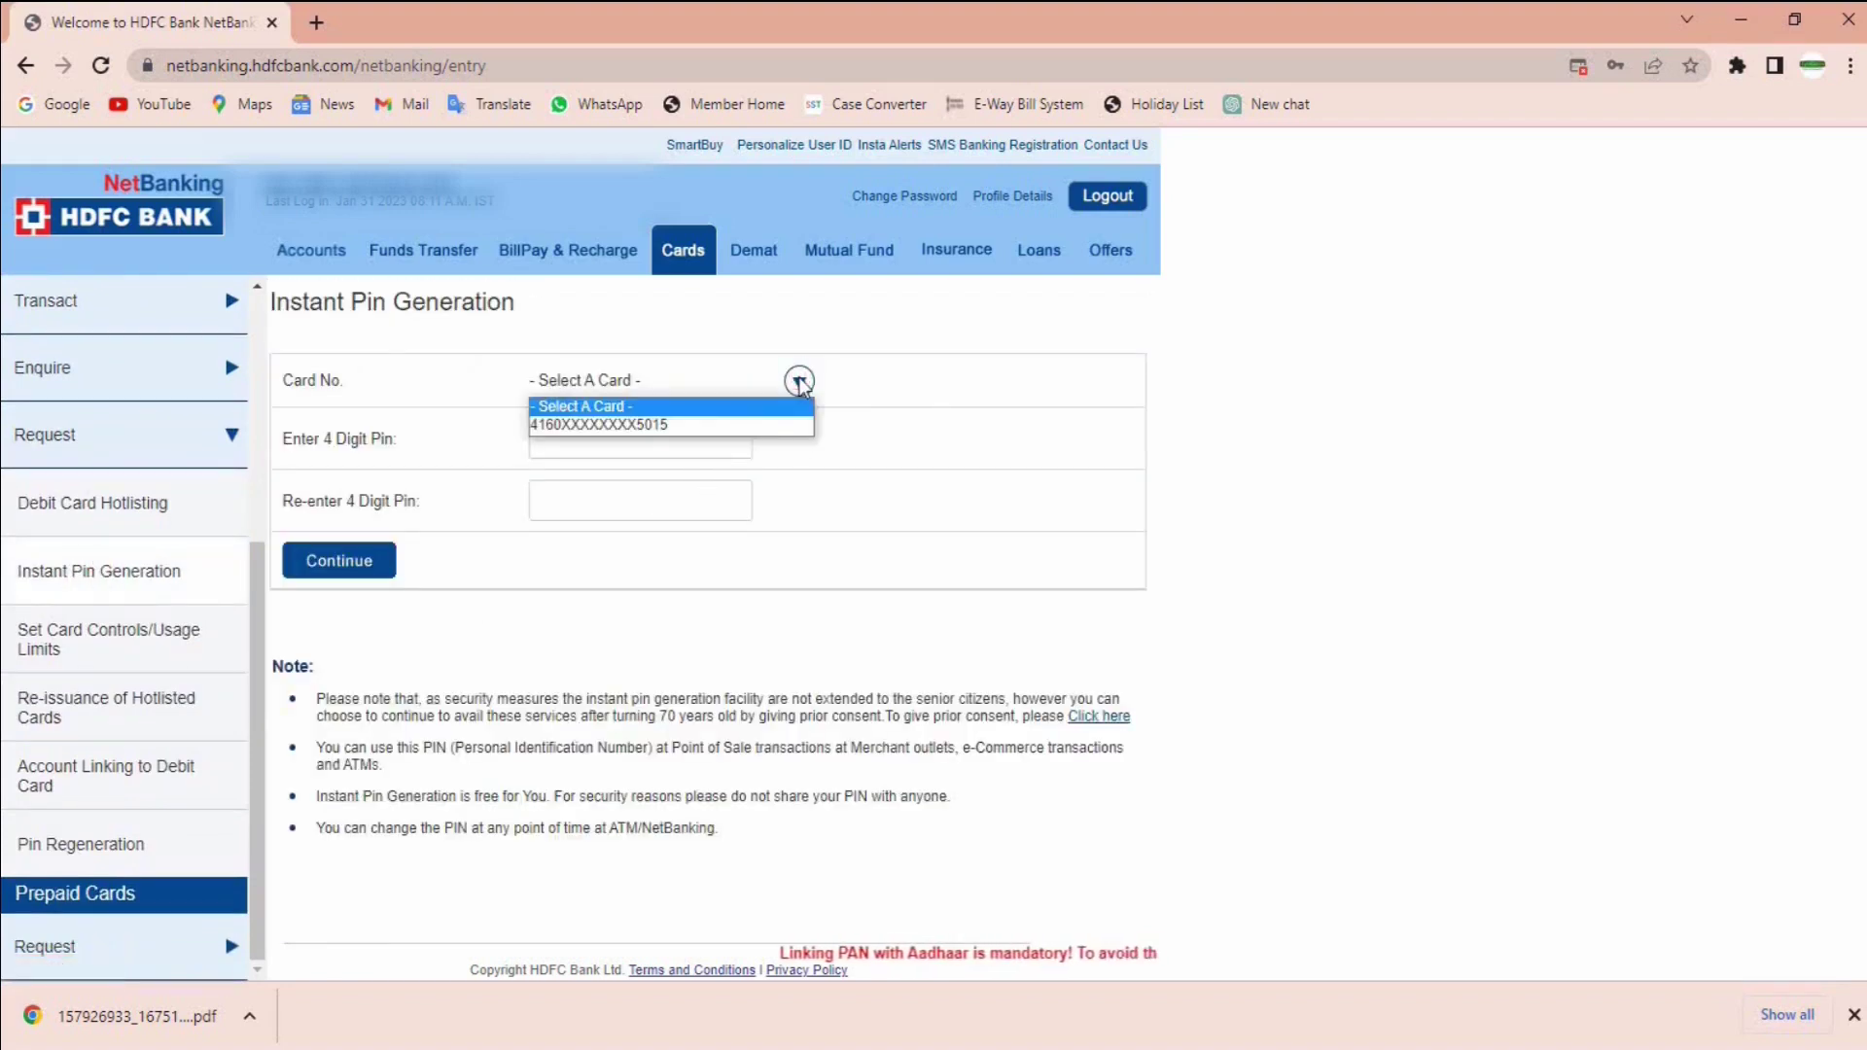
left_click(696, 426)
left_click(656, 442)
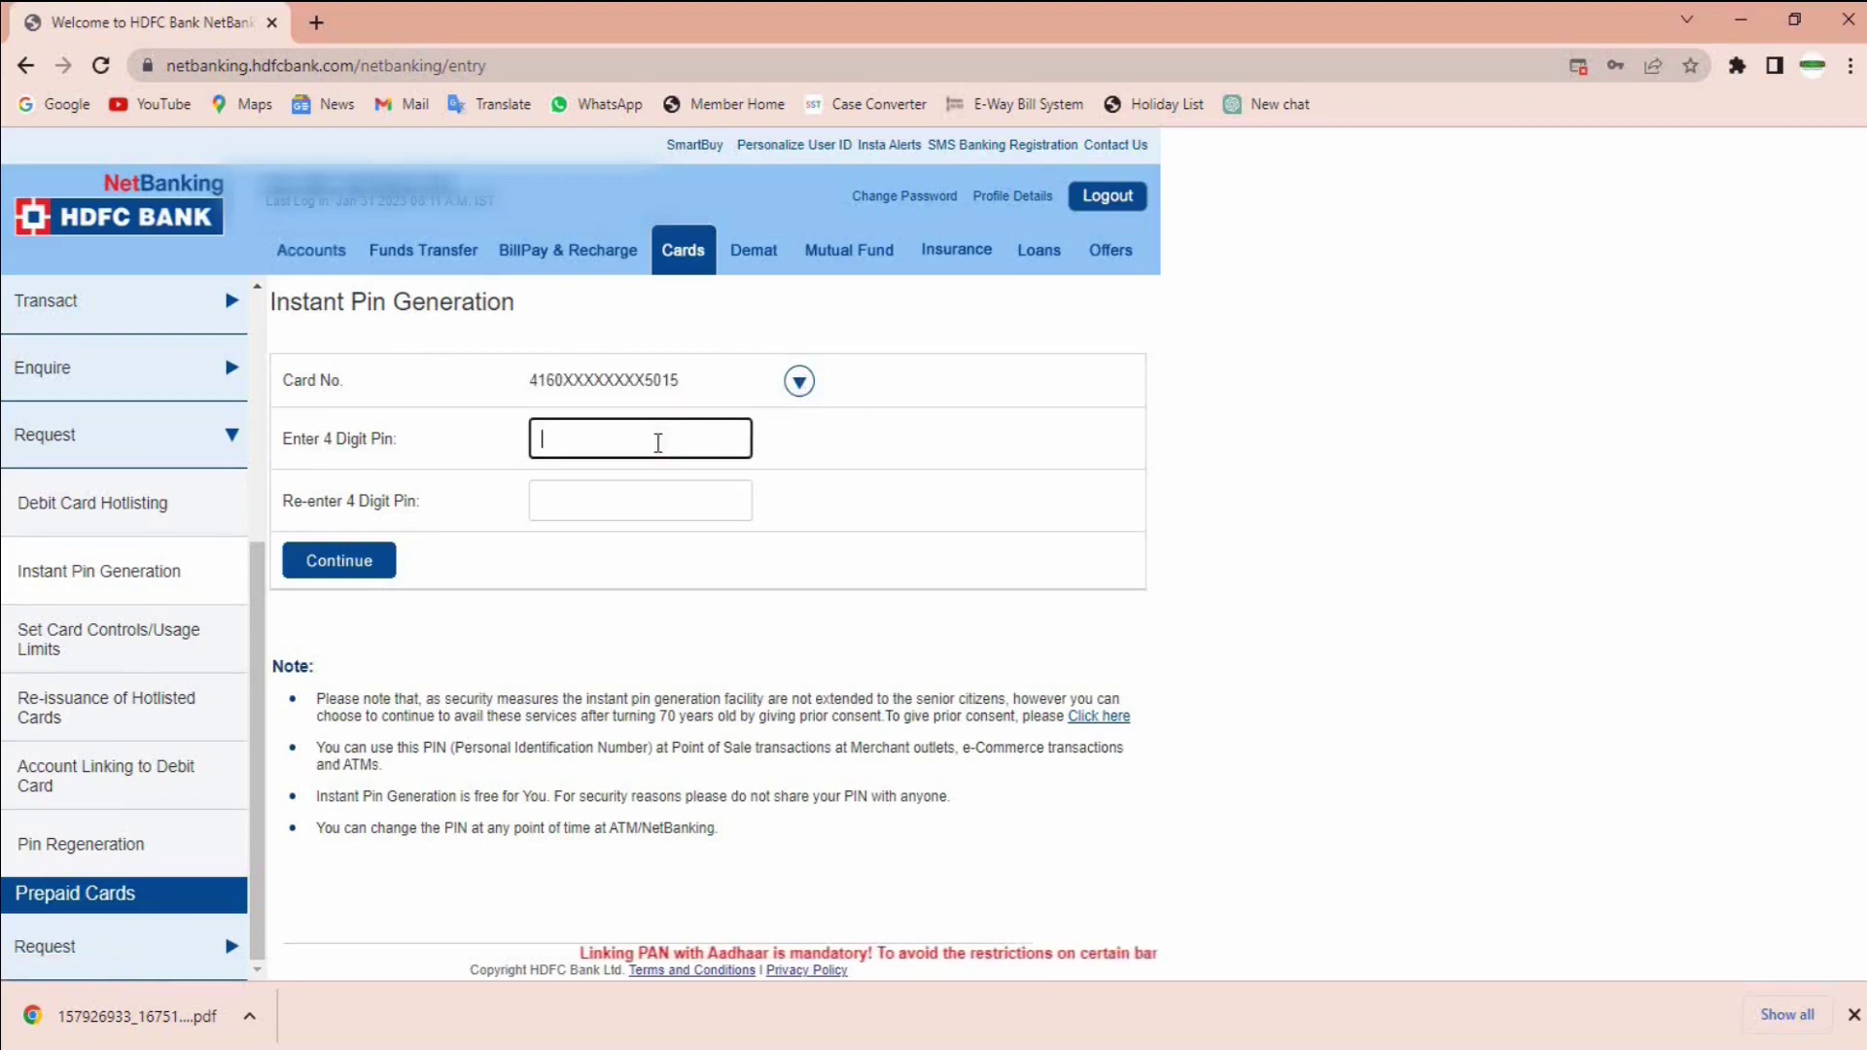
type("****")
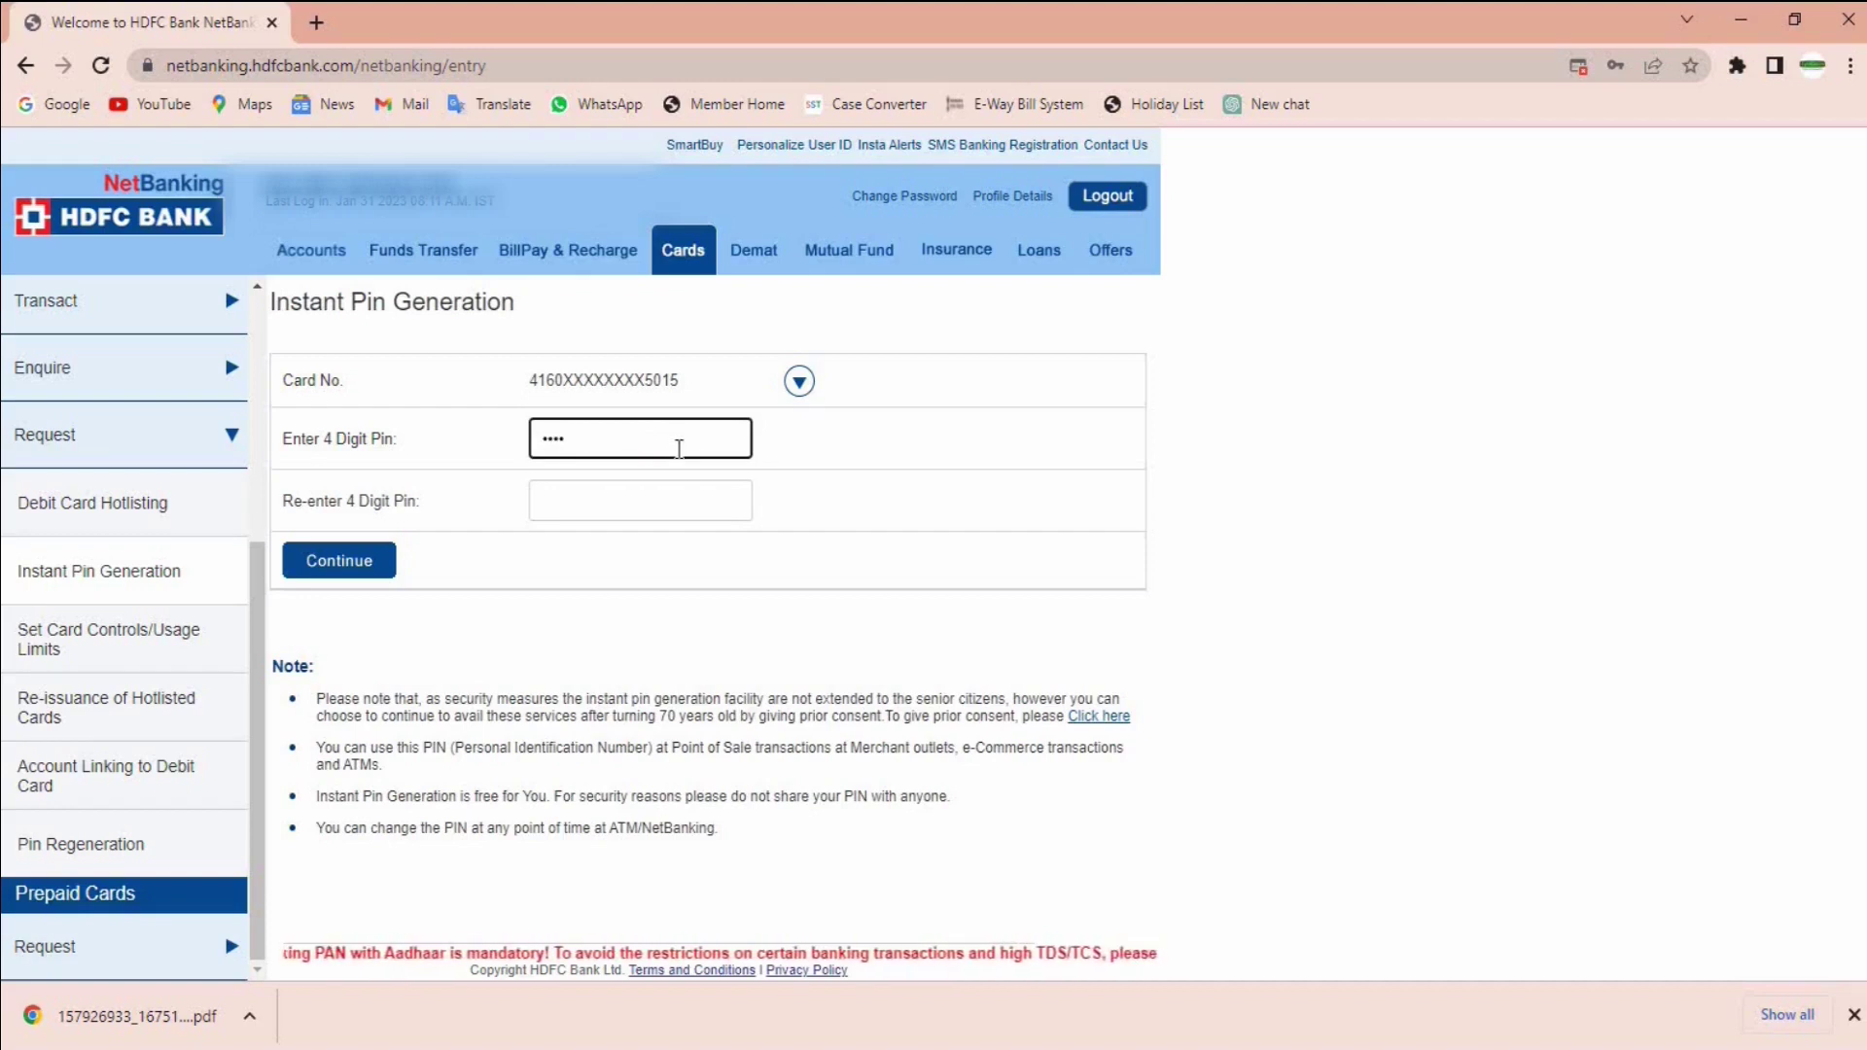
left_click(619, 501)
type("****")
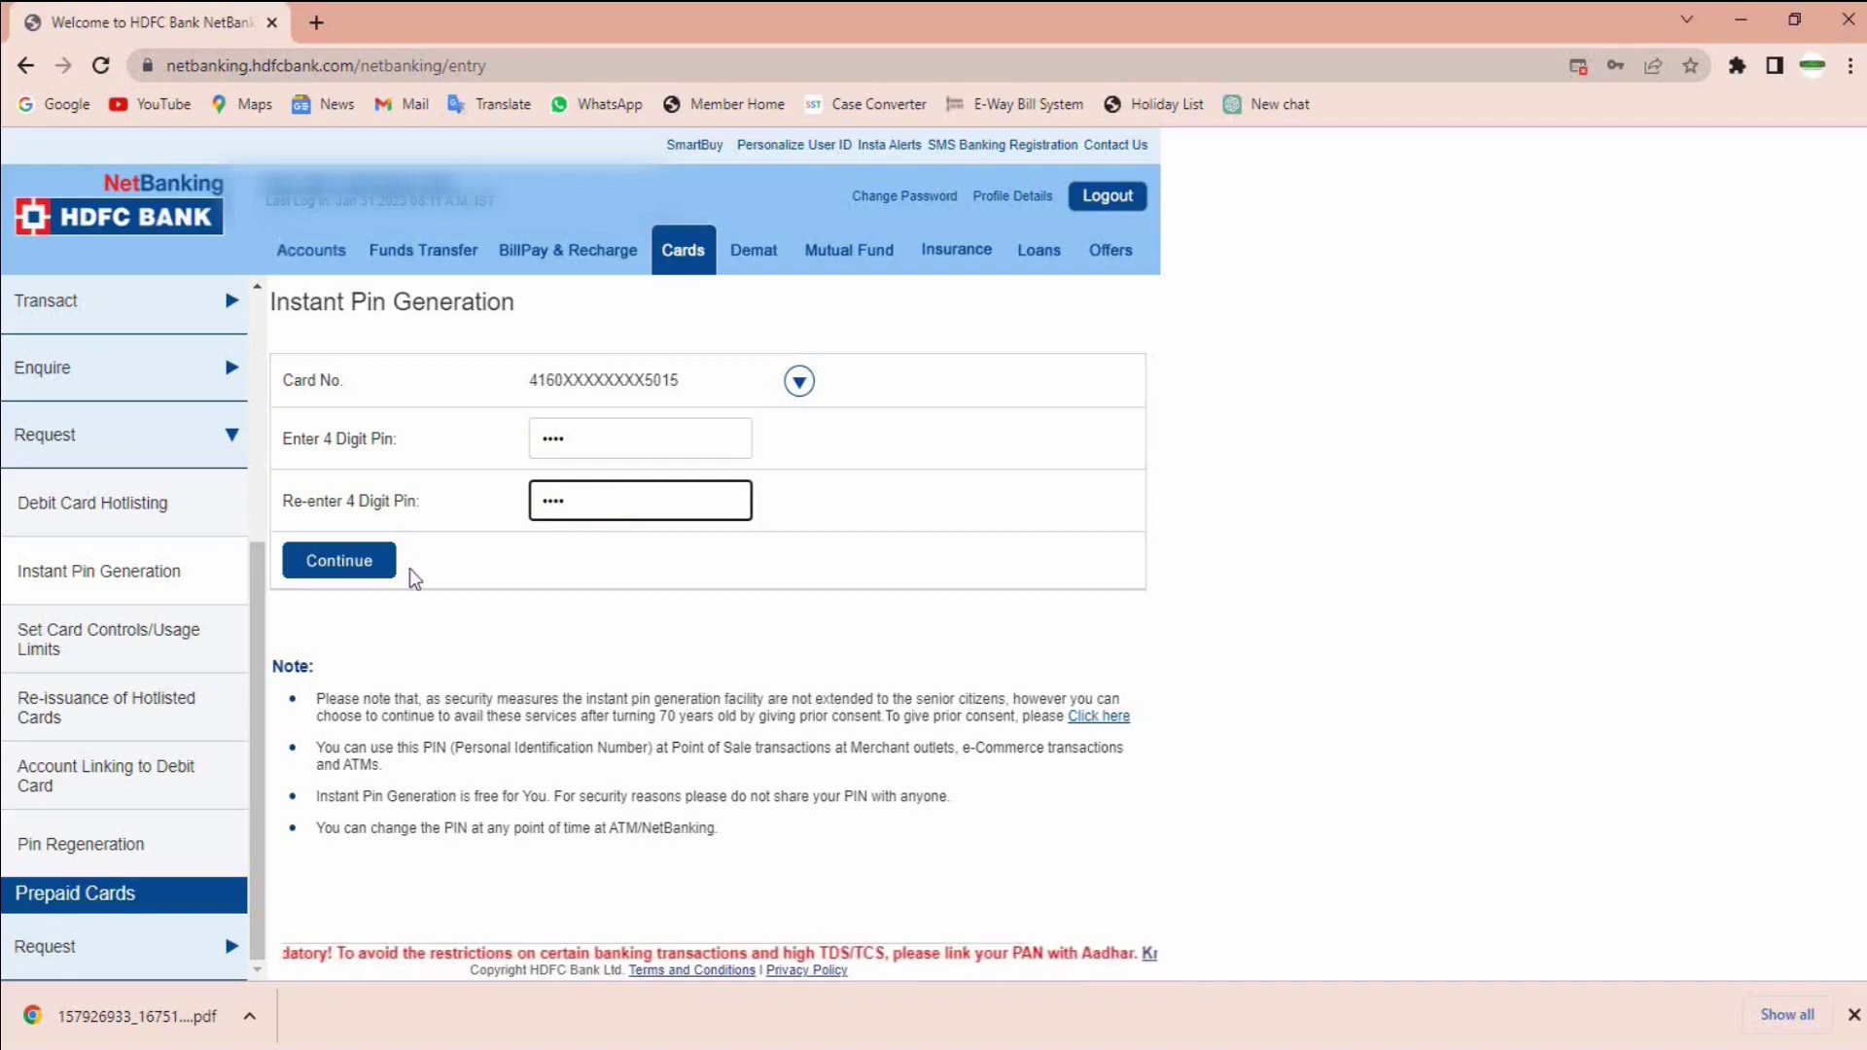
left_click(345, 560)
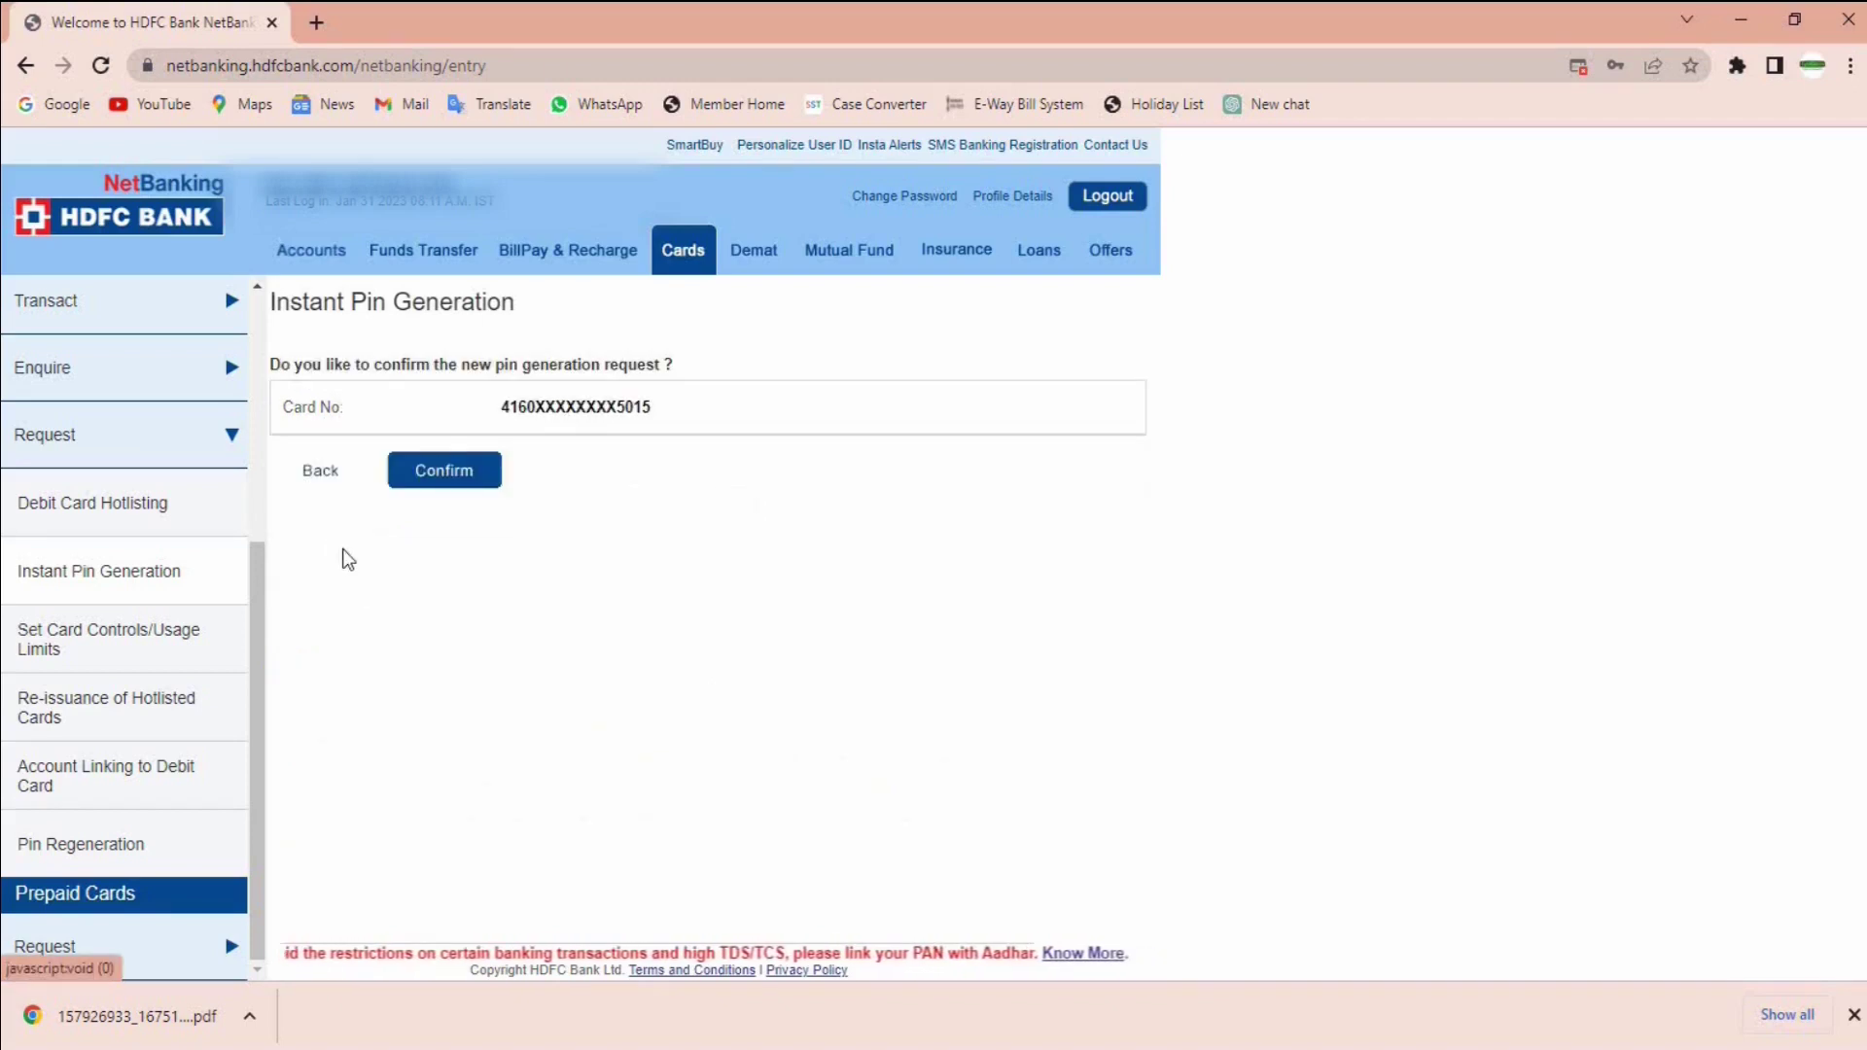
- Confirm the PIN request, send the OTP to the registered mobile, and submit the OTP
left_click(433, 475)
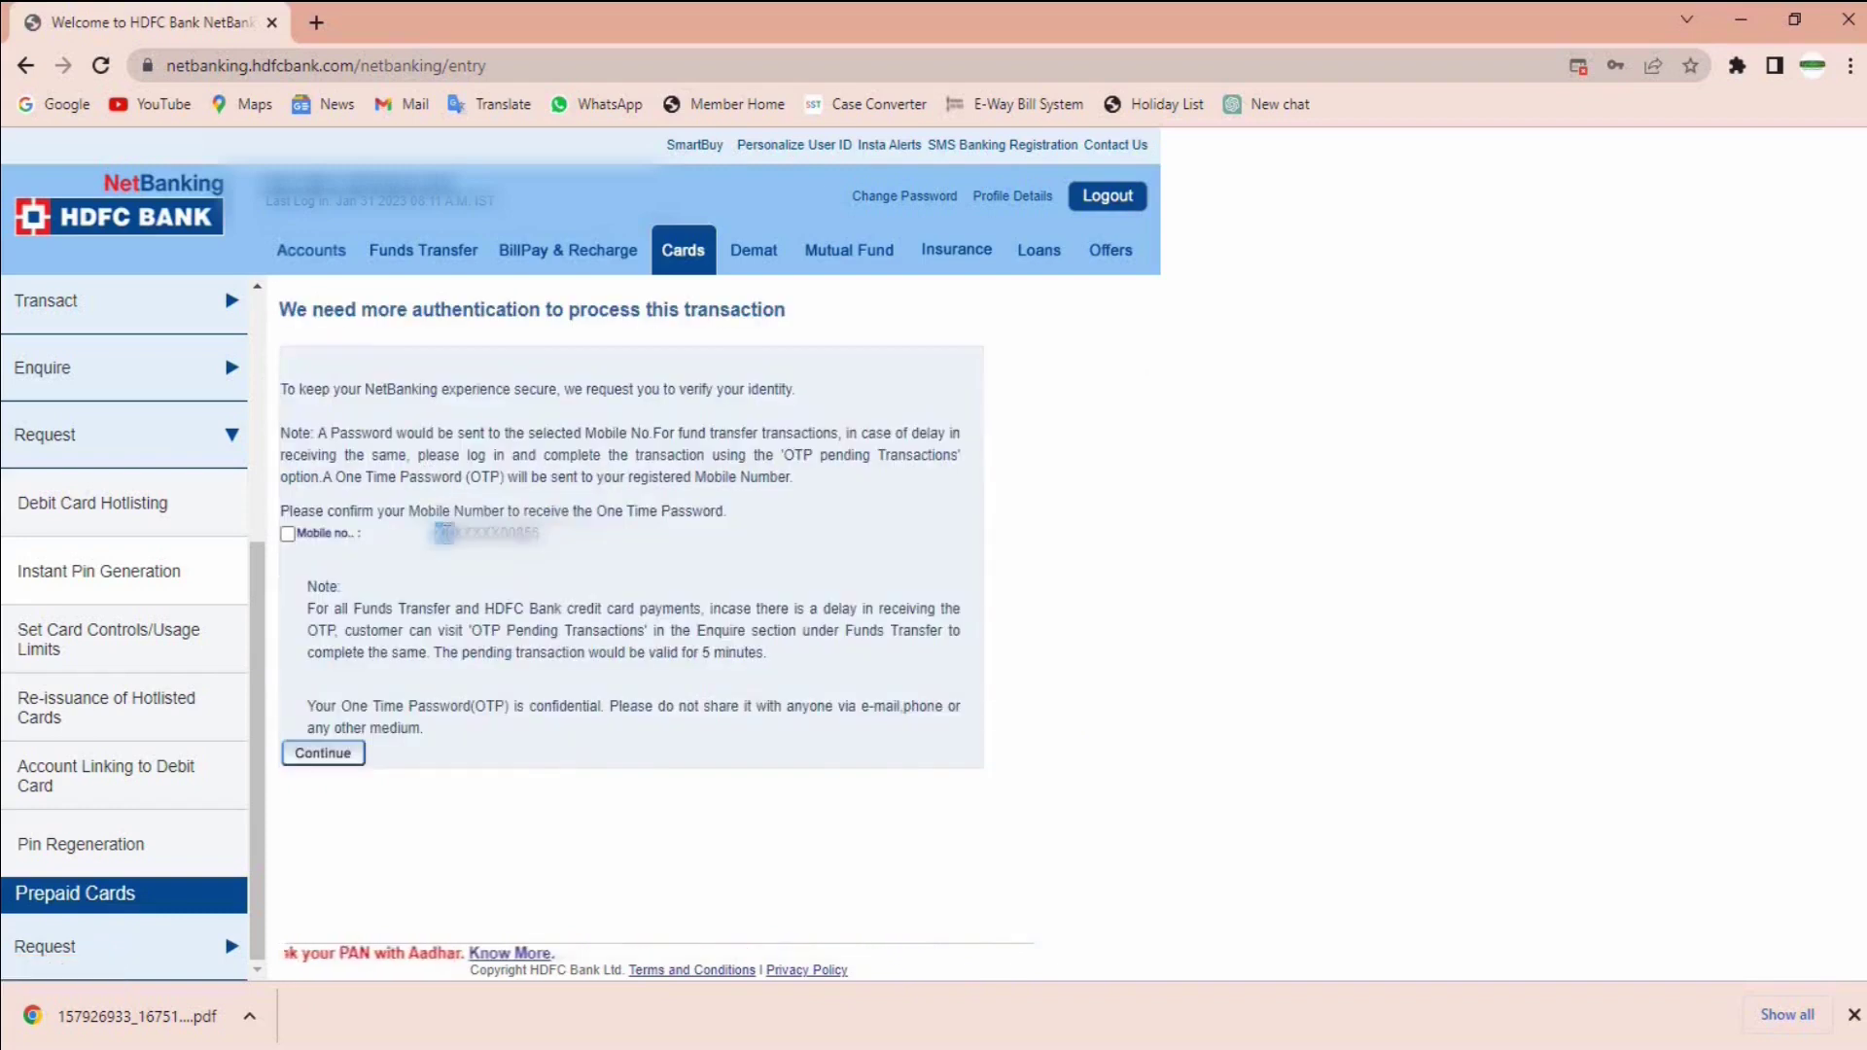
left_click(542, 539)
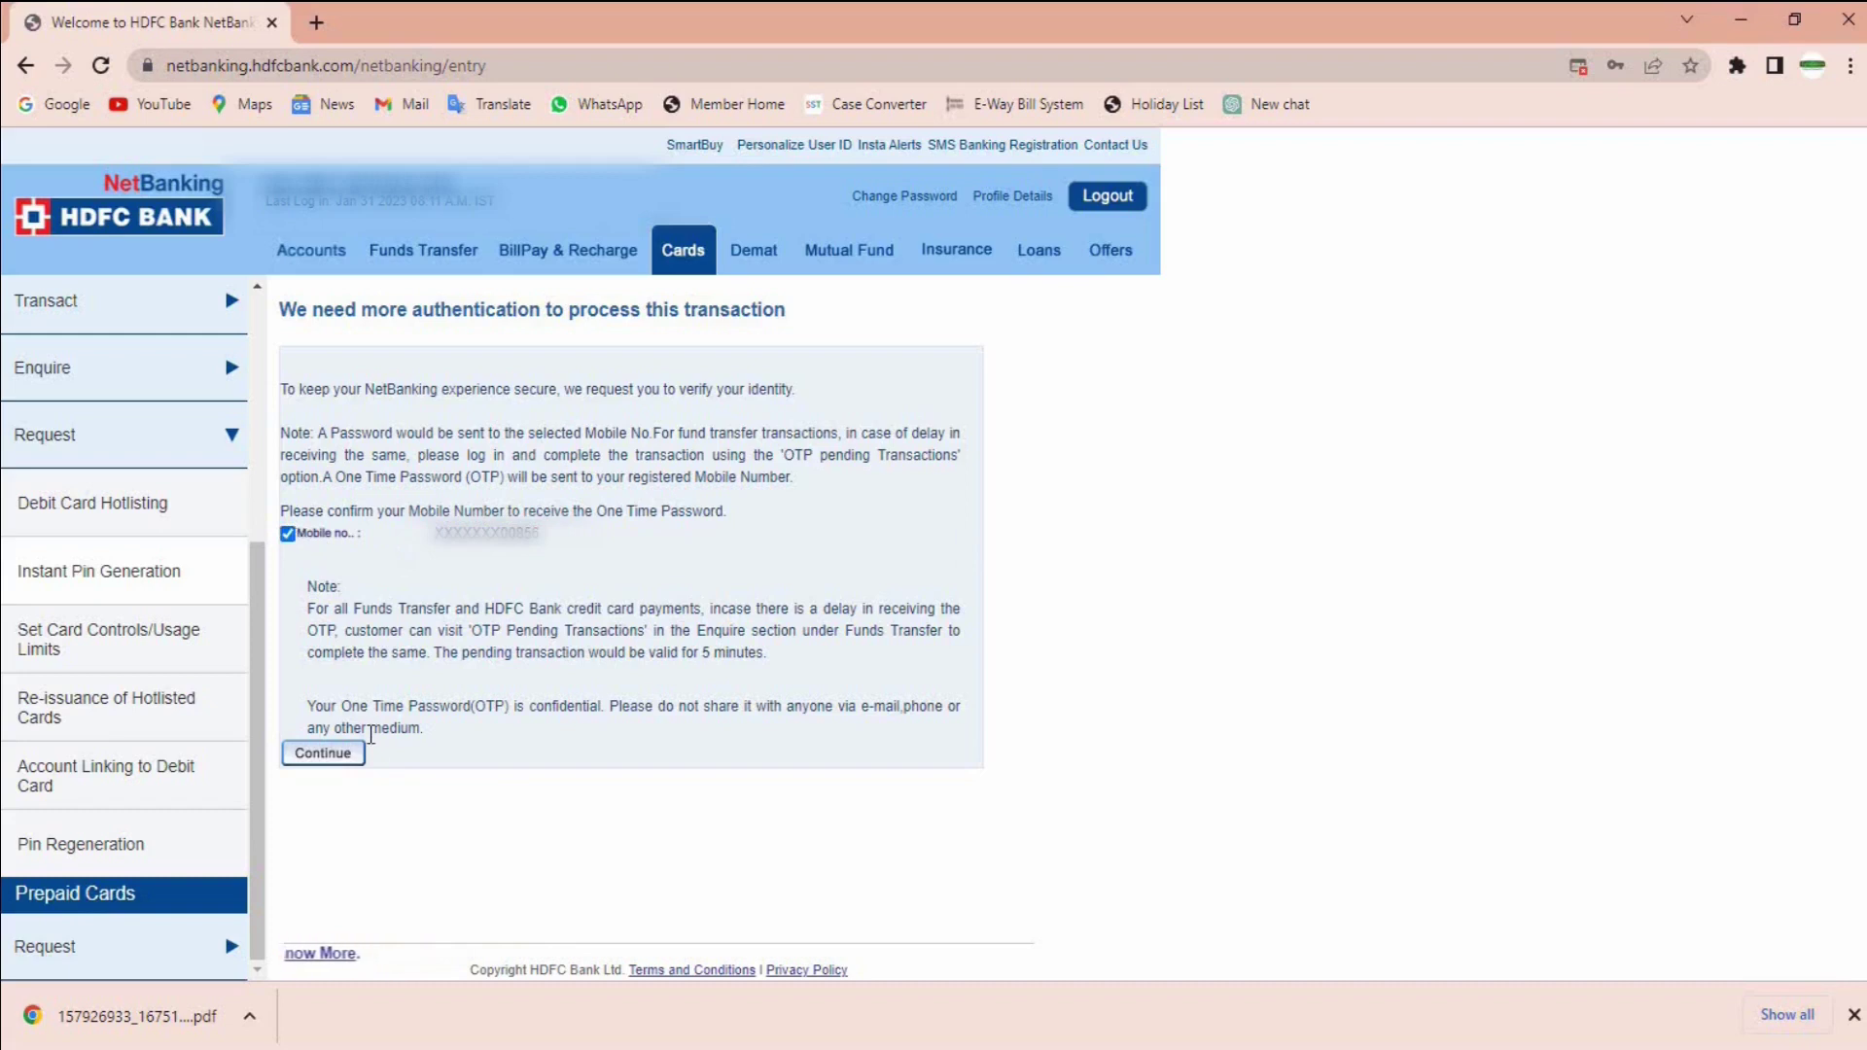
left_click(325, 753)
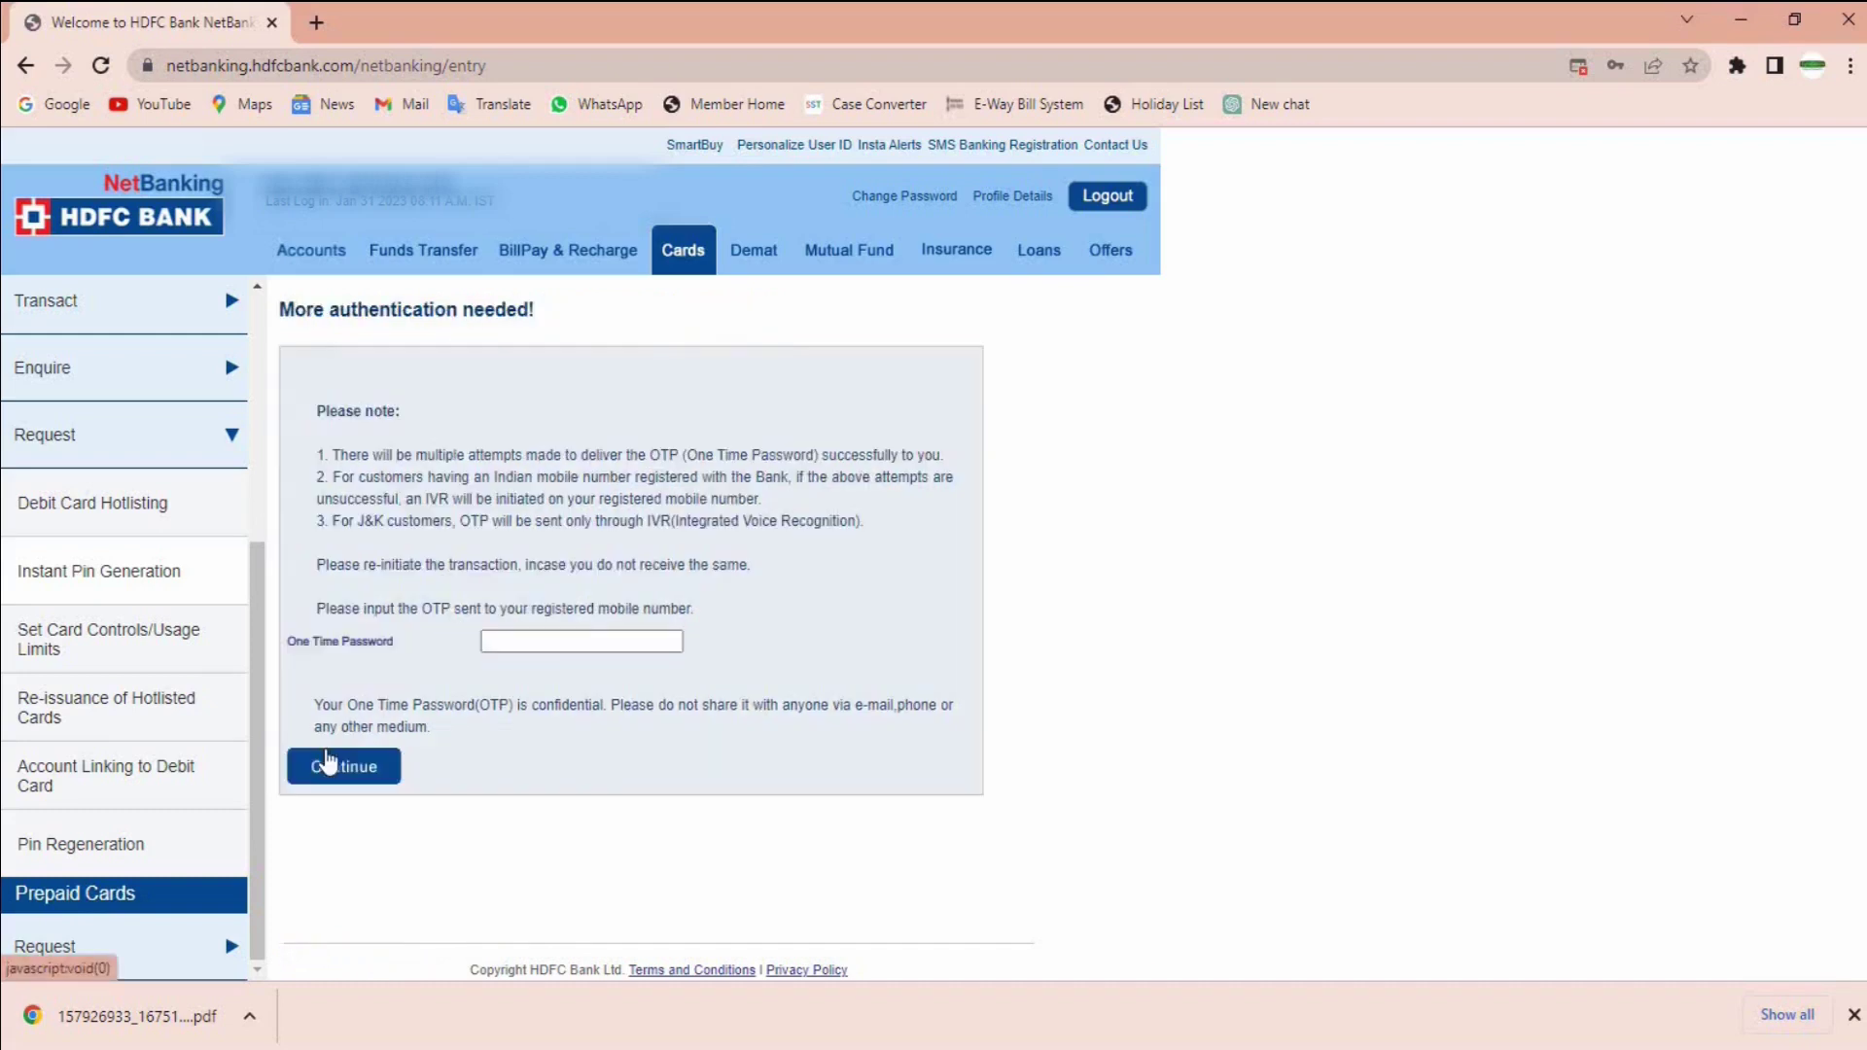
left_click(529, 638)
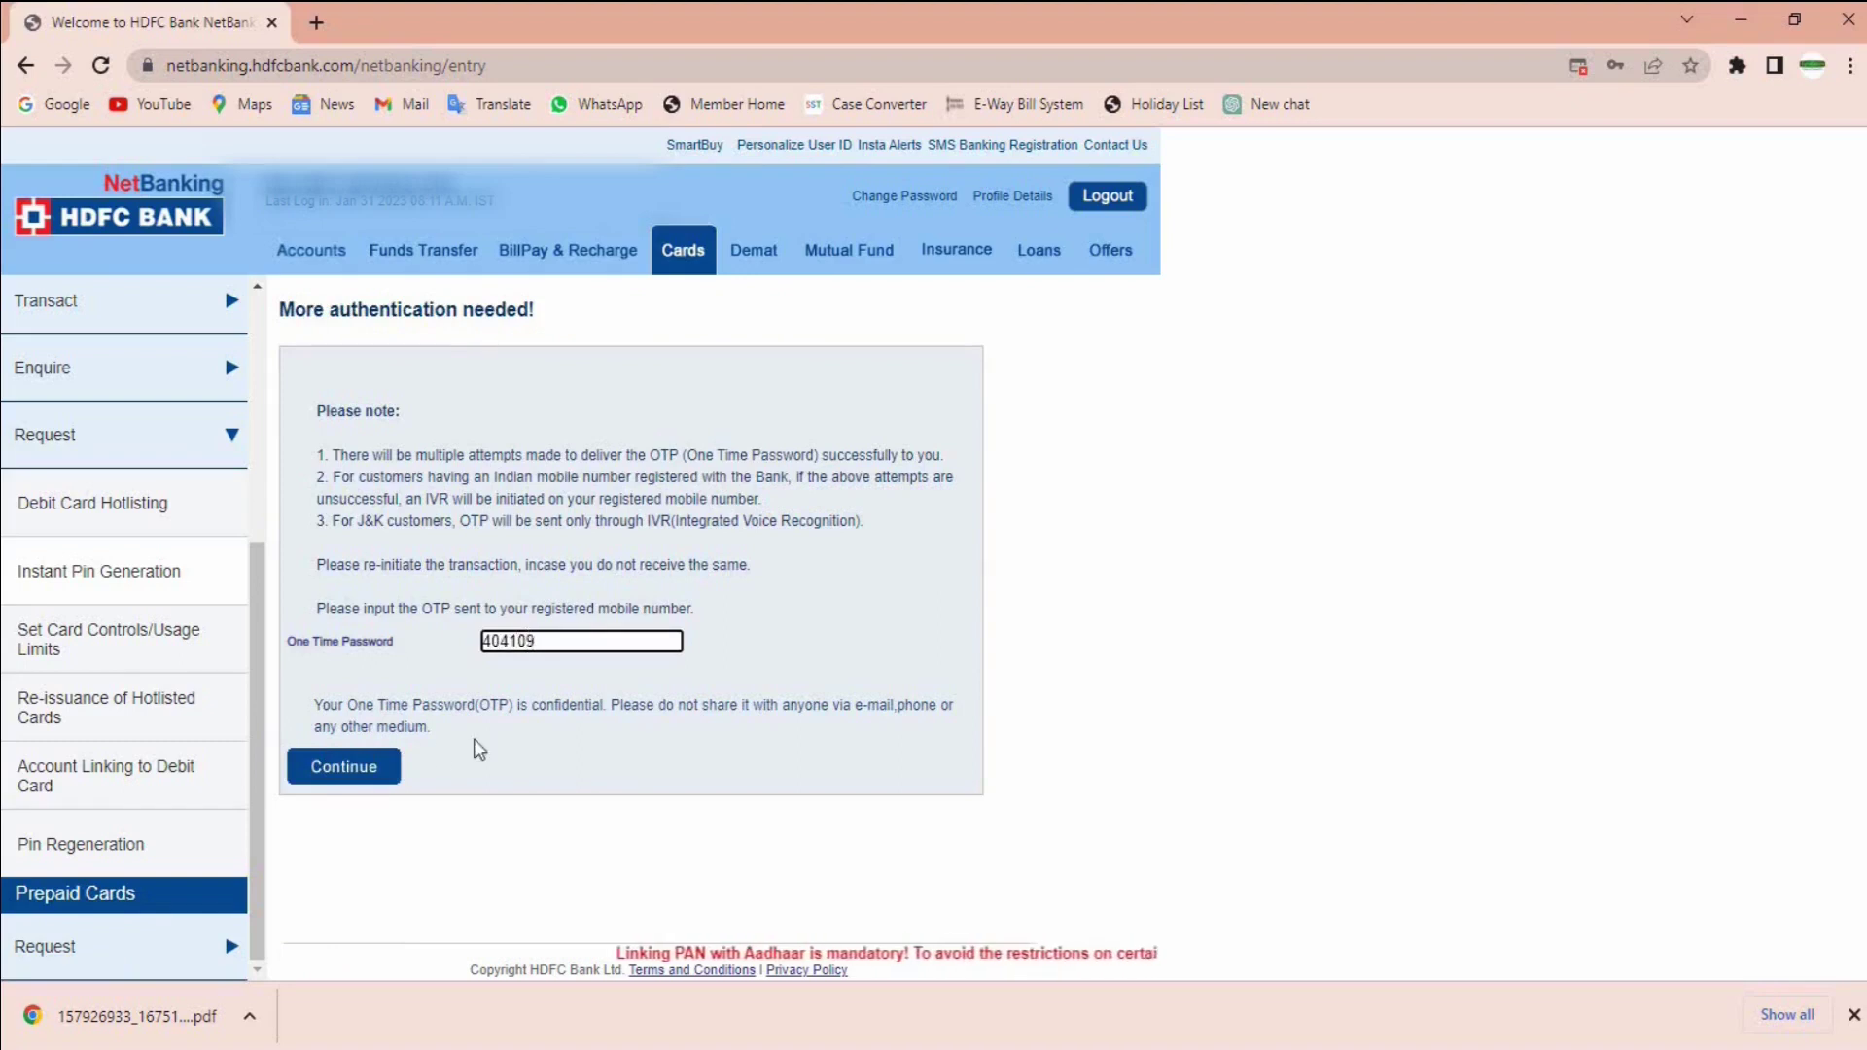
left_click(348, 767)
left_click_drag(283, 374, 1065, 380)
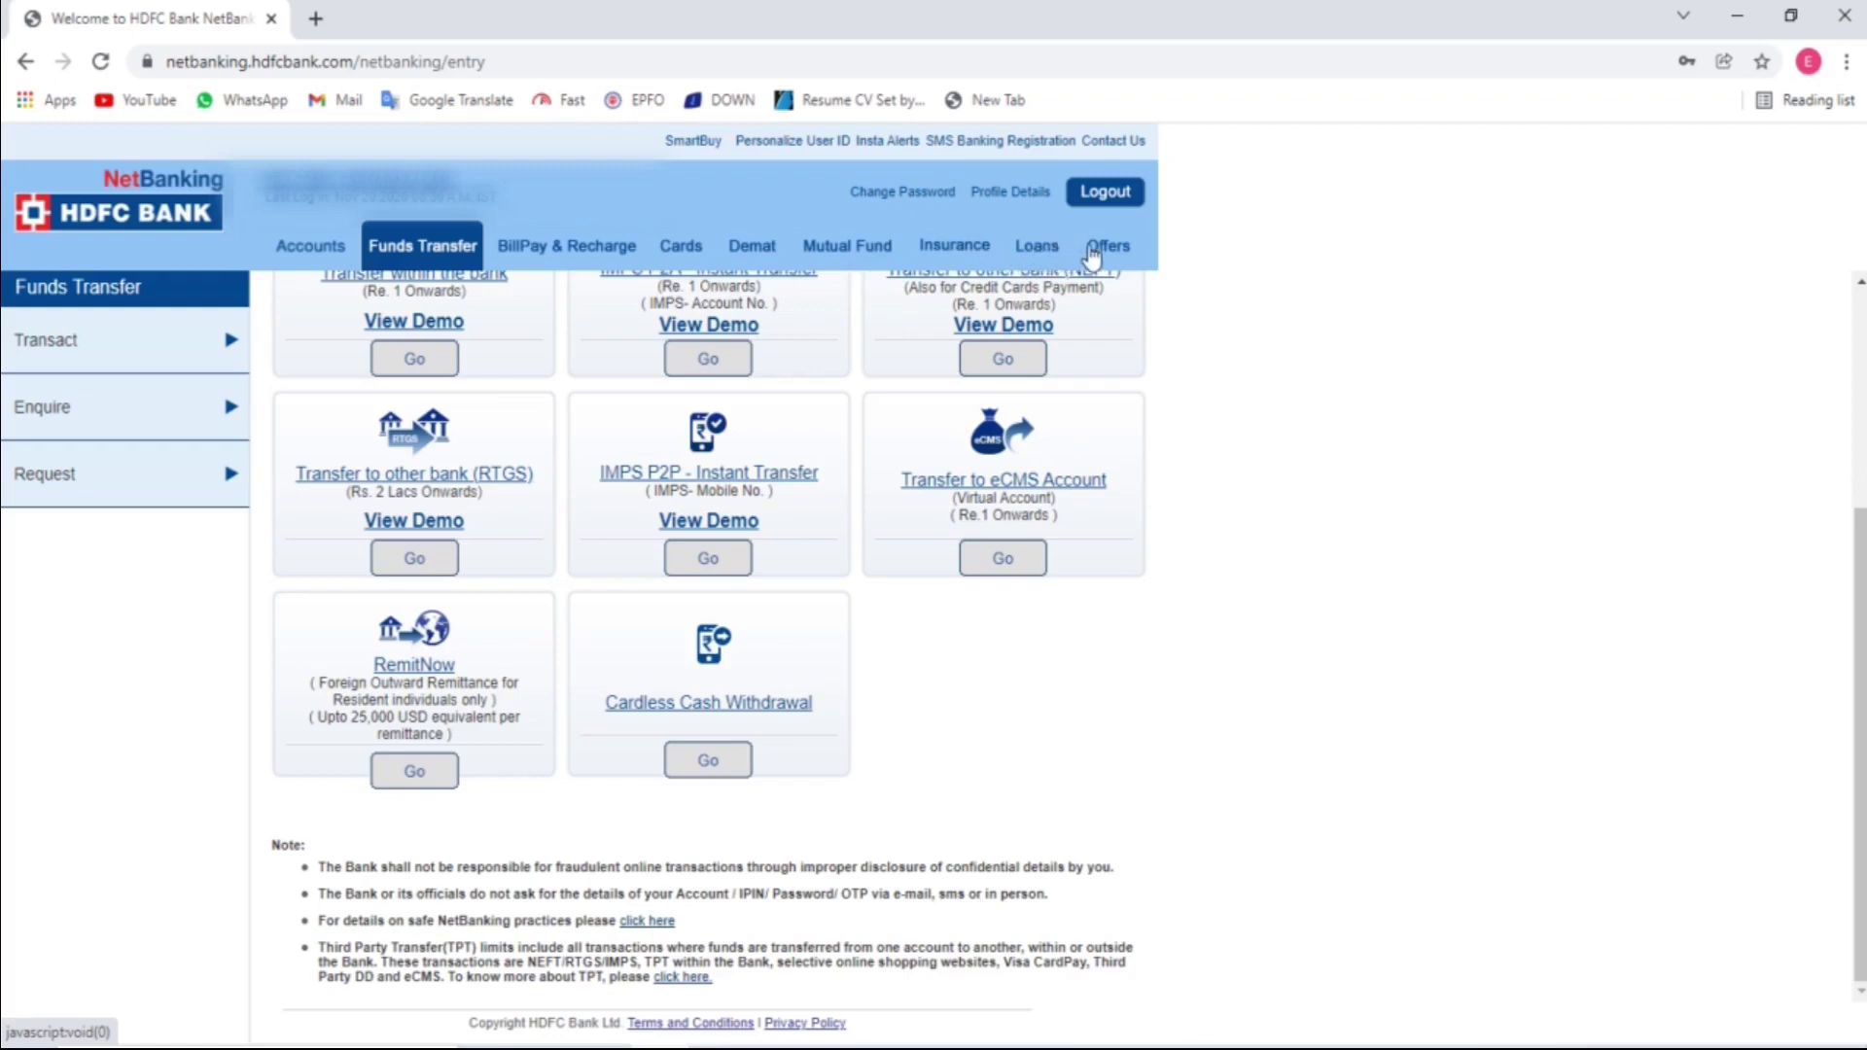
- Review Profile Details and the Edit PAN Number page, then head back to Account Summary
left_click(1007, 202)
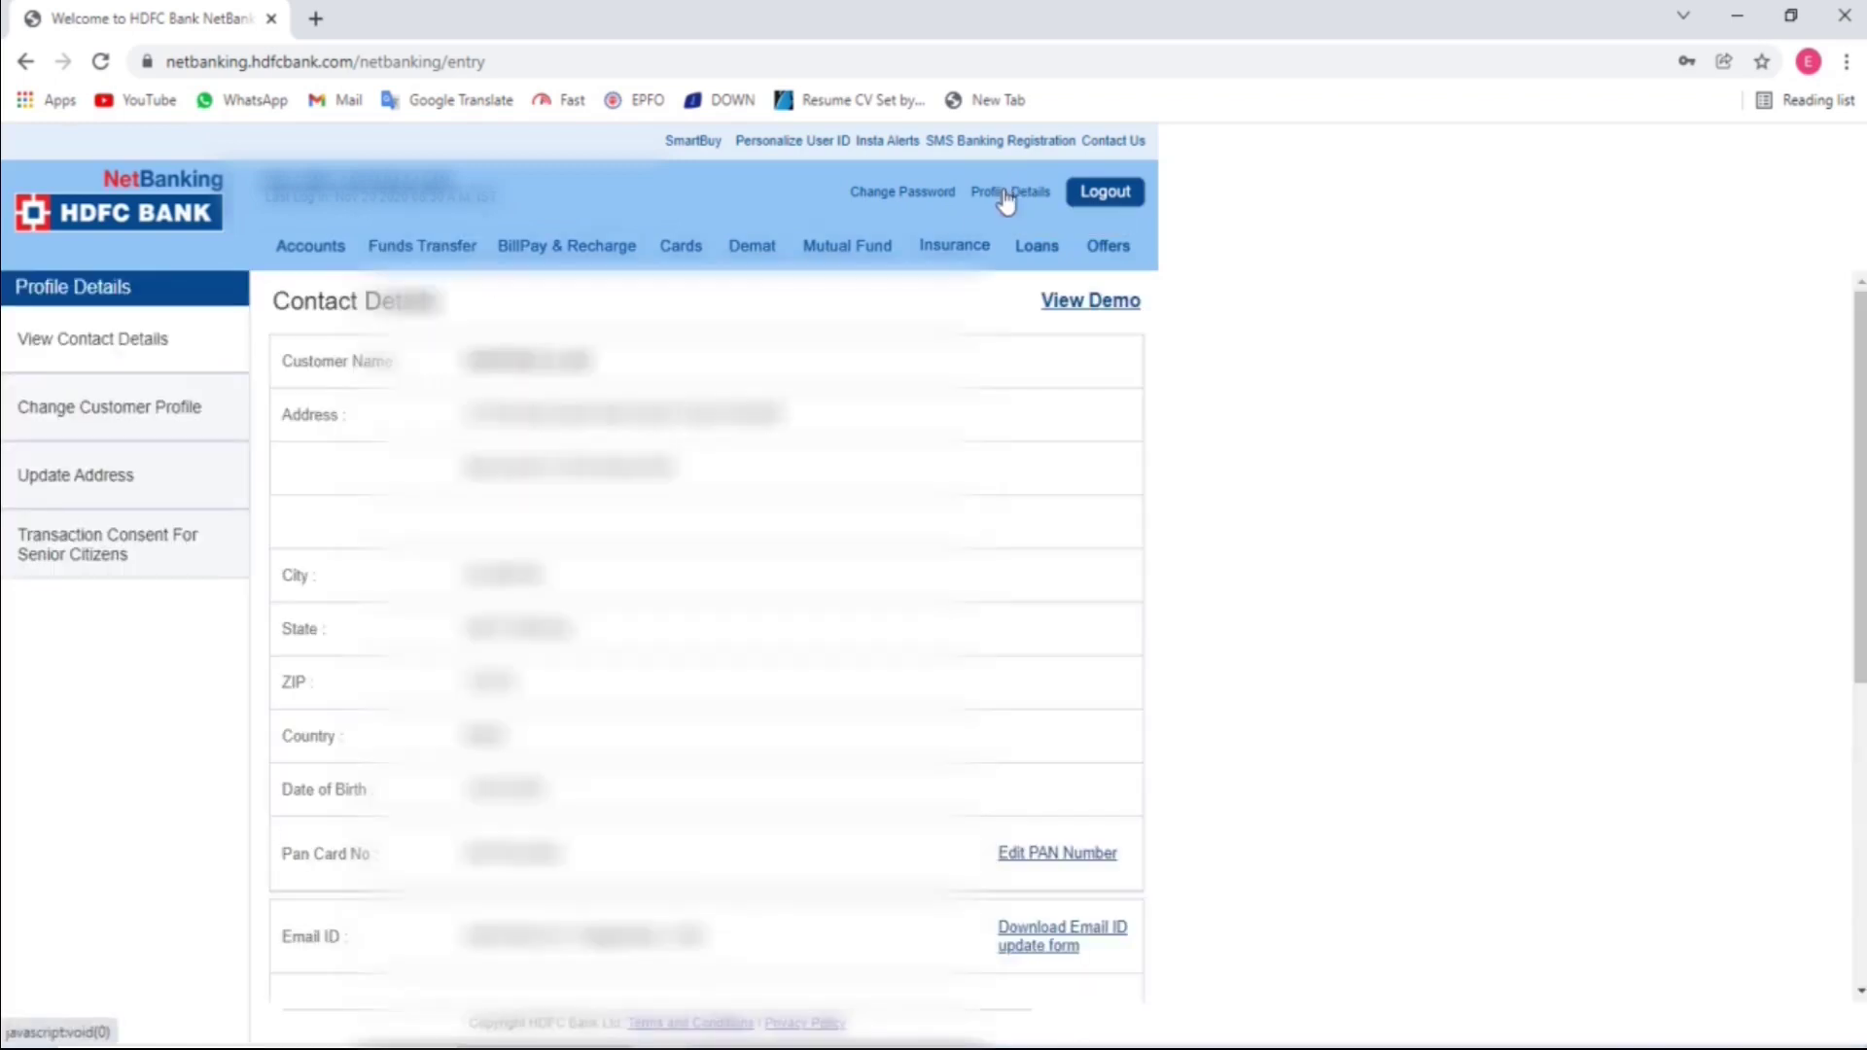
scroll(776, 418, "down", 1)
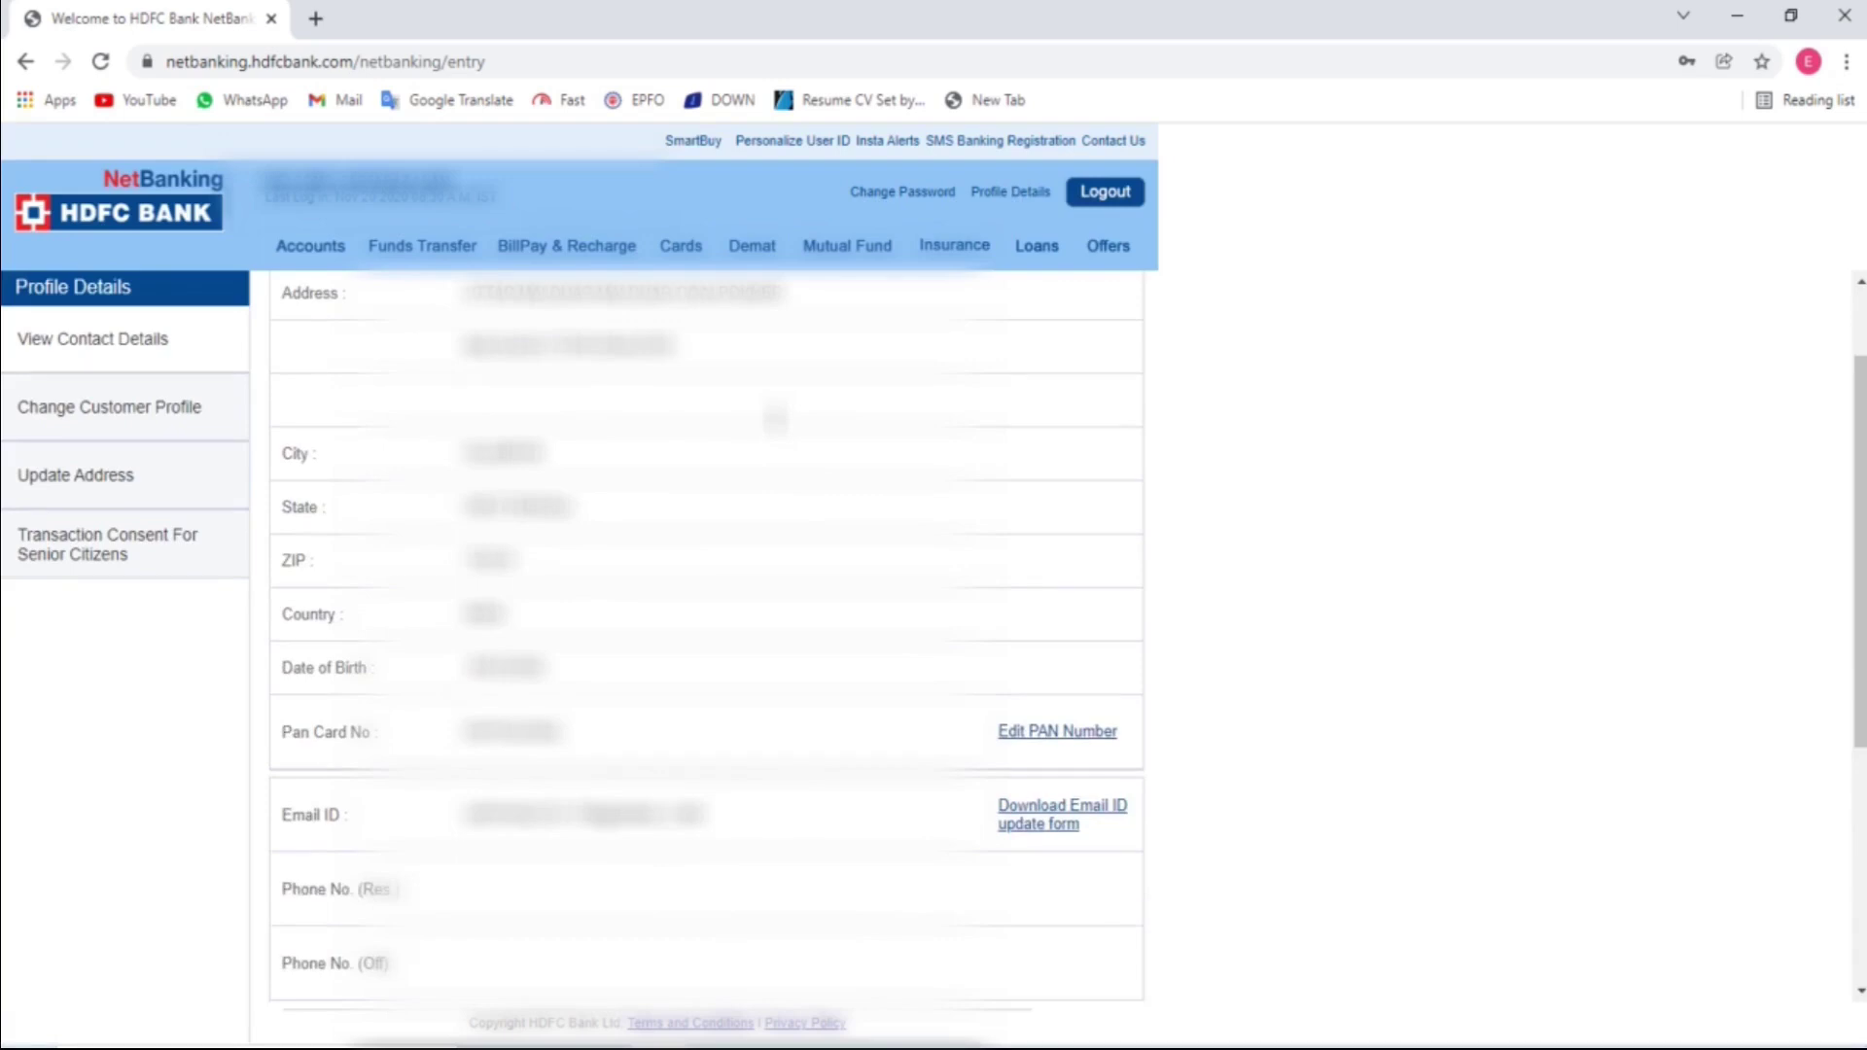
left_click(1046, 739)
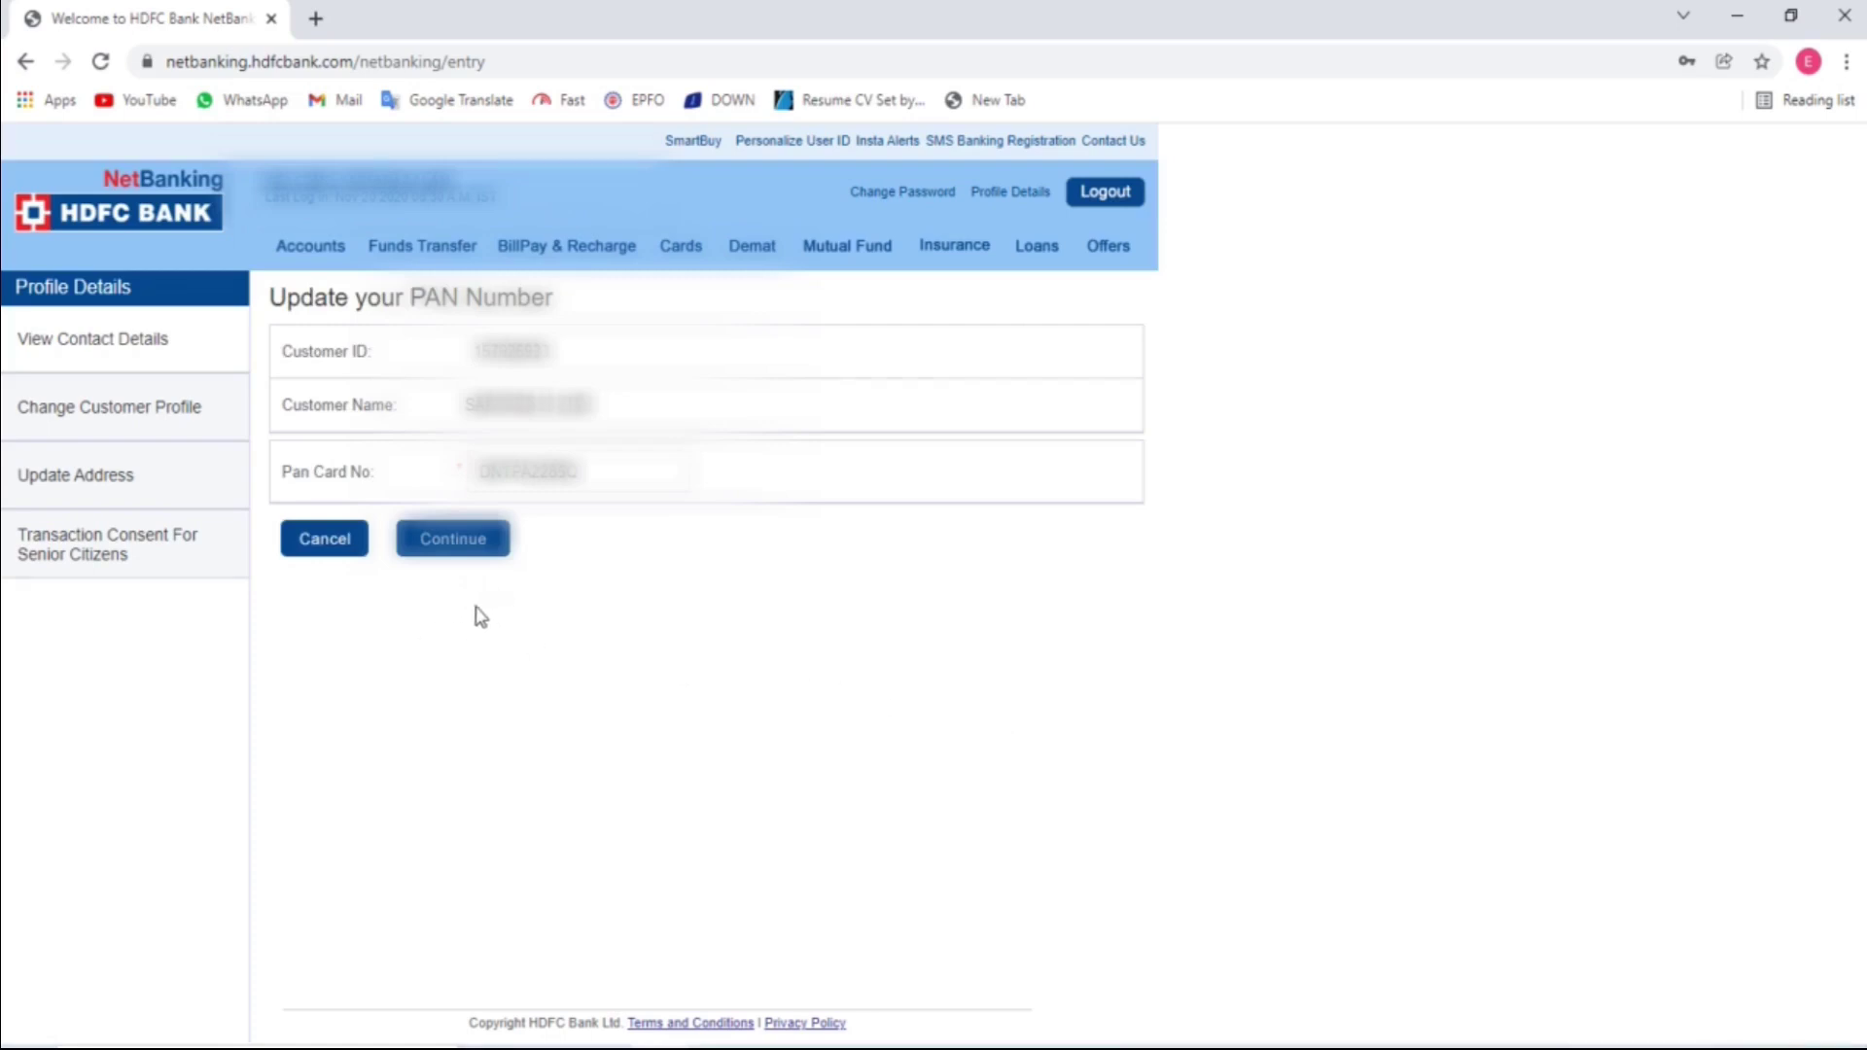
left_click(325, 539)
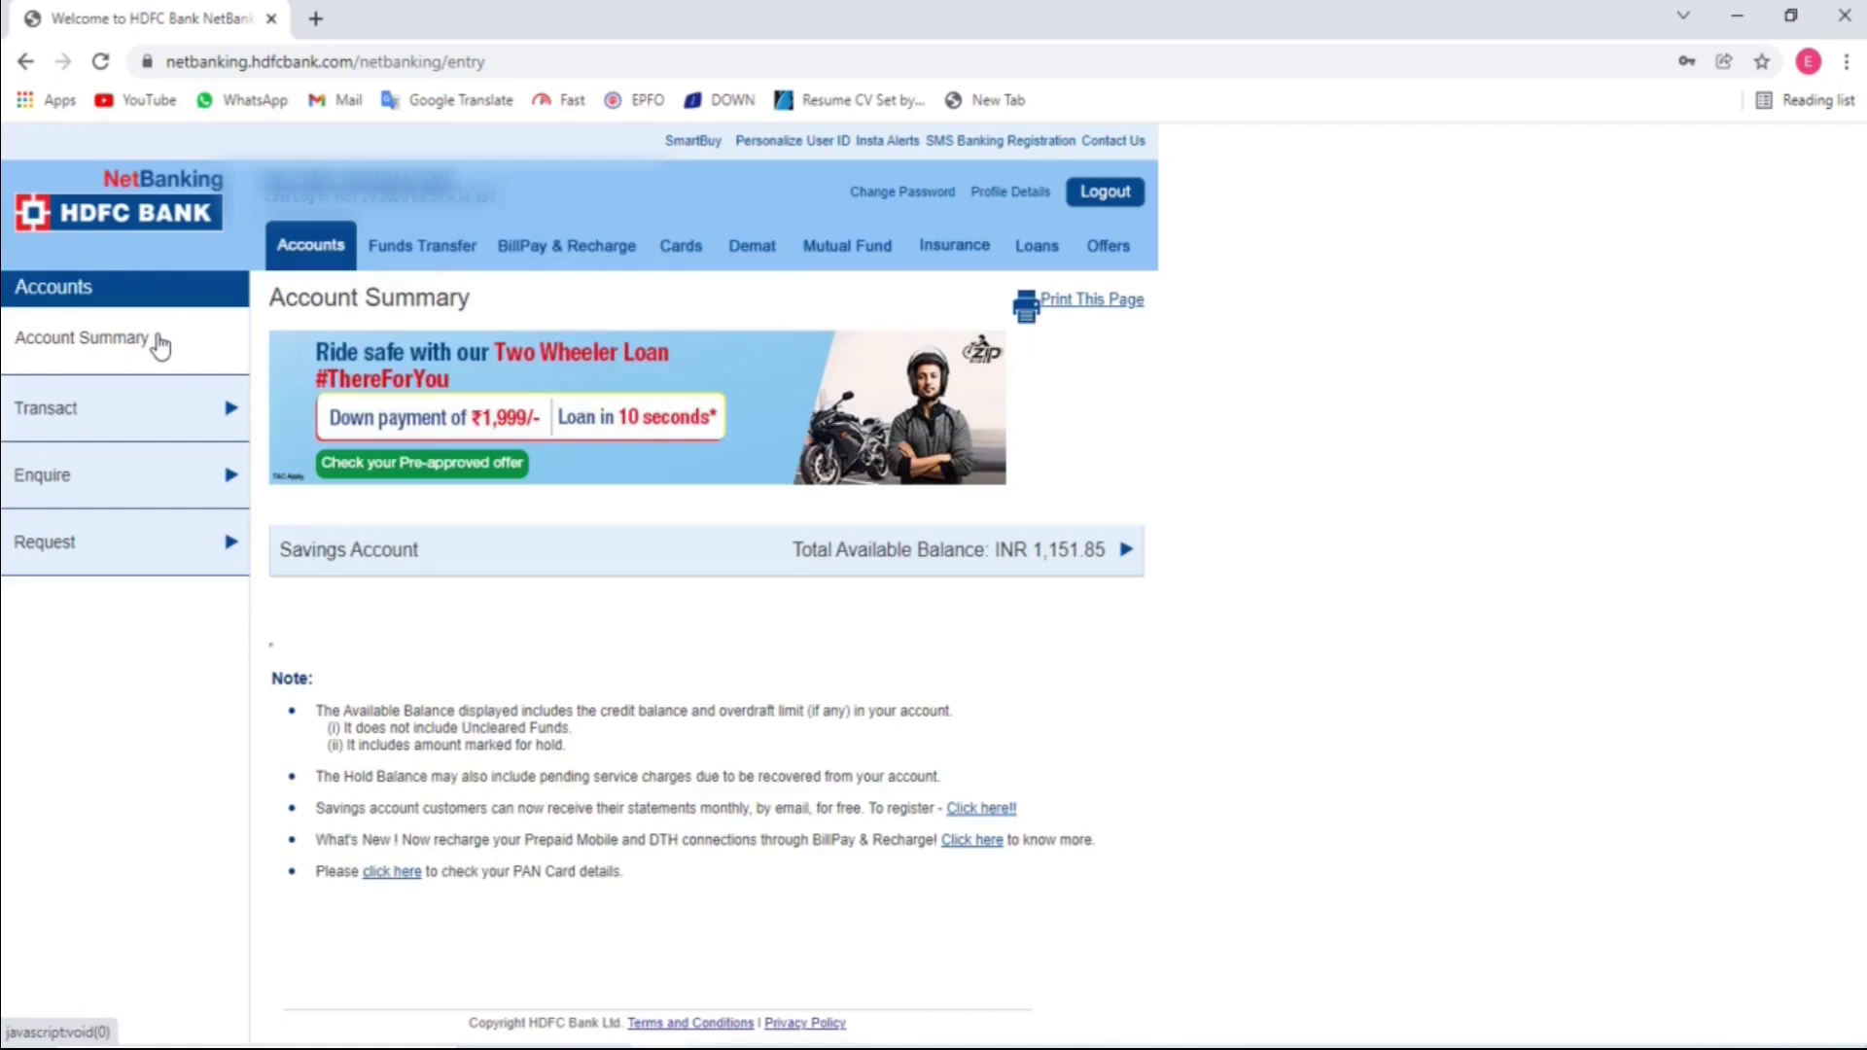